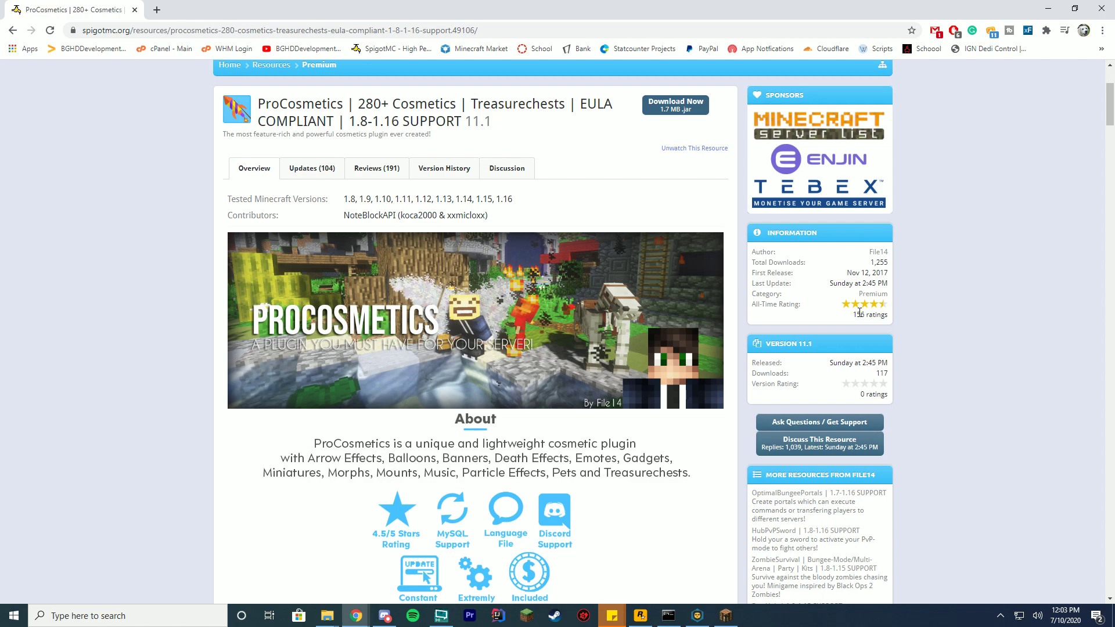
Look through the cosmetic previews on the ProCosmetics plugin page, including Death Effects, Emotes and Treasure Chests, down to the installation section
{"action": "scroll", "coordinate": [880, 334], "scroll_direction": "down", "scroll_amount": 20}
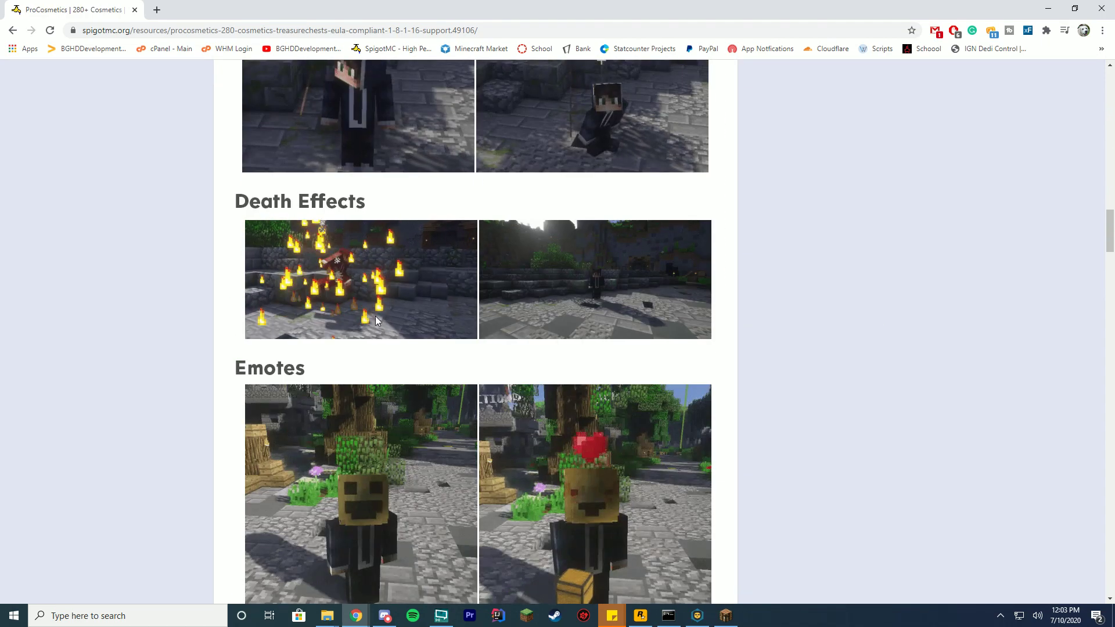
{"action": "scroll", "coordinate": [979, 280], "scroll_direction": "down", "scroll_amount": 11}
{"action": "scroll", "coordinate": [978, 280], "scroll_direction": "up", "scroll_amount": 6}
{"action": "scroll", "coordinate": [978, 280], "scroll_direction": "up", "scroll_amount": 20}
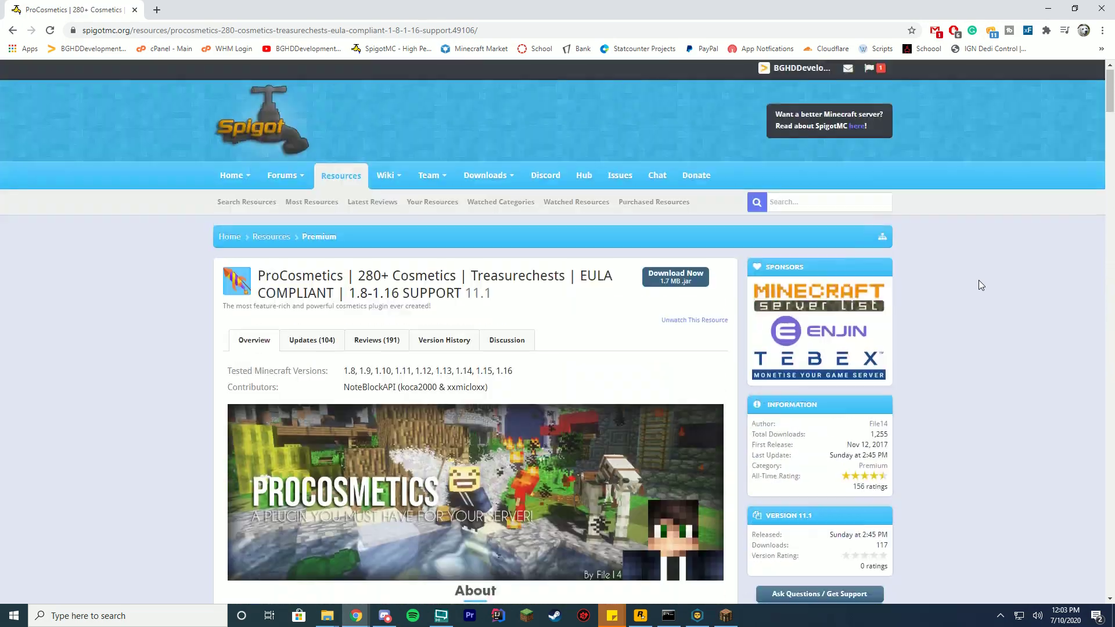
{"action": "scroll", "coordinate": [978, 280], "scroll_direction": "down", "scroll_amount": 20}
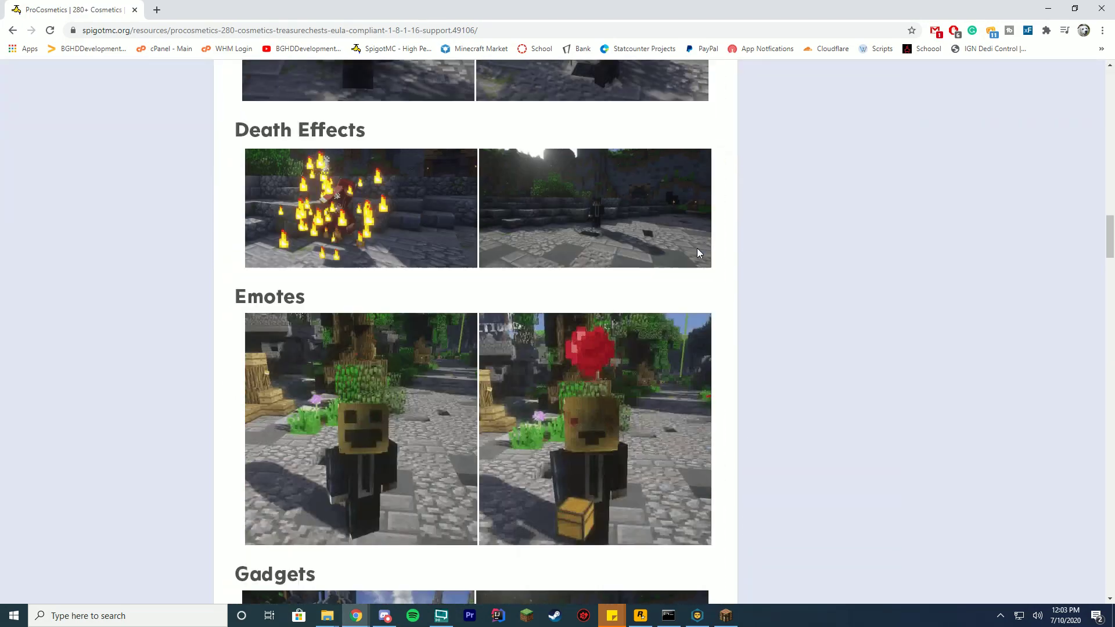
{"action": "scroll", "coordinate": [807, 254], "scroll_direction": "down", "scroll_amount": 20}
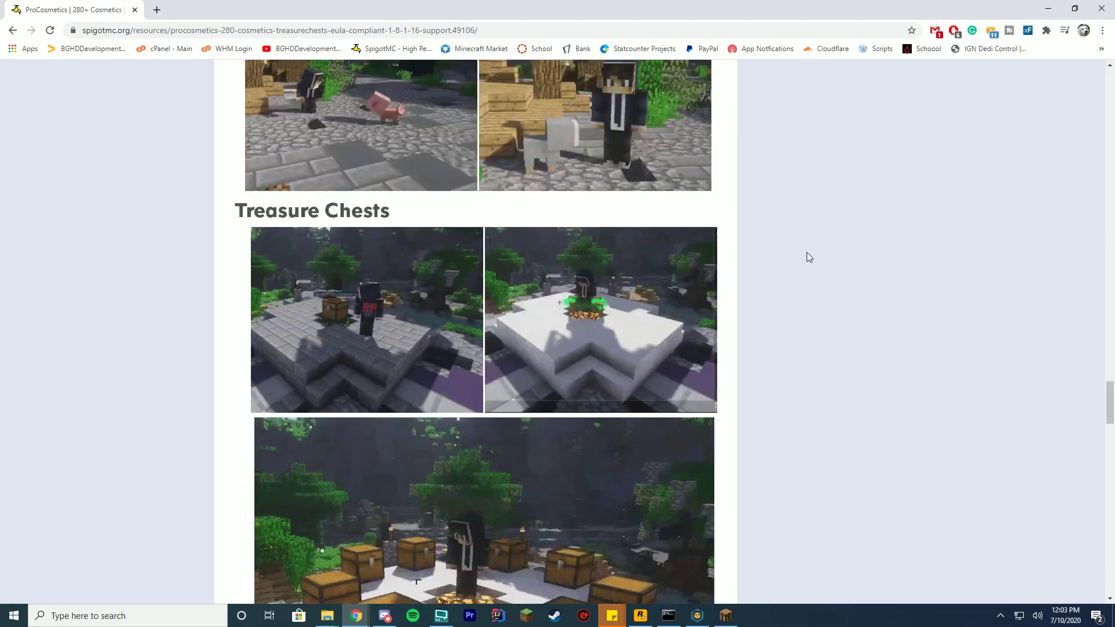
{"action": "scroll", "coordinate": [809, 258], "scroll_direction": "down", "scroll_amount": 20}
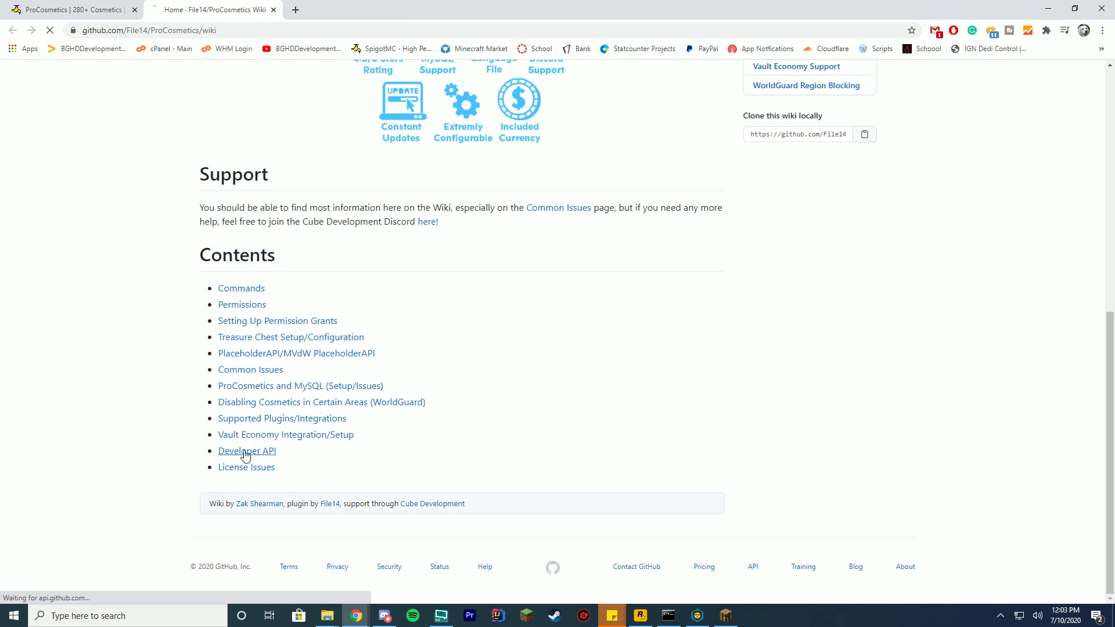
Read the wiki's Developer API page and return to the overview of the ProCosmetics plugin page
{"action": "scroll", "coordinate": [495, 305], "scroll_direction": "down", "scroll_amount": 5}
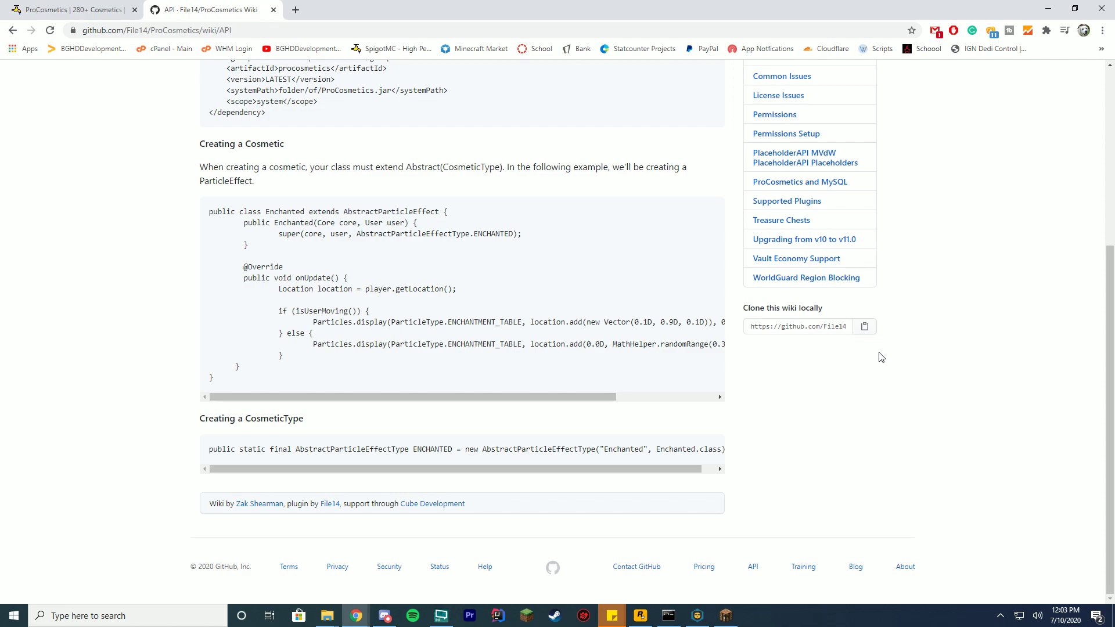
{"action": "scroll", "coordinate": [881, 358], "scroll_direction": "up", "scroll_amount": 5}
{"action": "key", "text": "ctrl+1"}
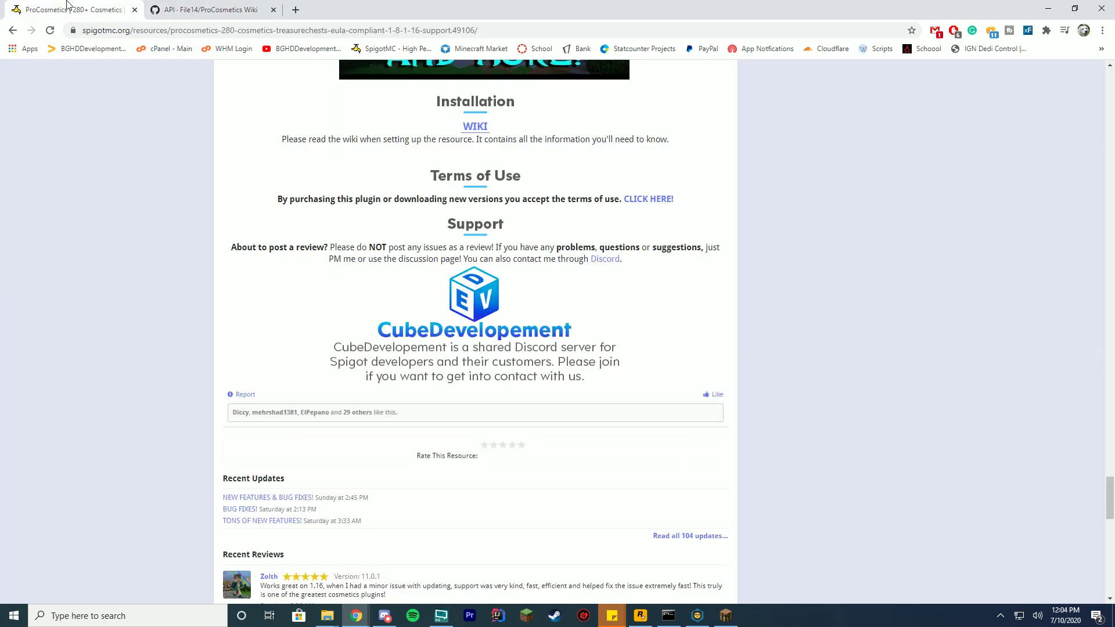
{"action": "scroll", "coordinate": [778, 364], "scroll_direction": "up", "scroll_amount": 15}
{"action": "scroll", "coordinate": [780, 368], "scroll_direction": "up", "scroll_amount": 20}
{"action": "scroll", "coordinate": [781, 369], "scroll_direction": "up", "scroll_amount": 20}
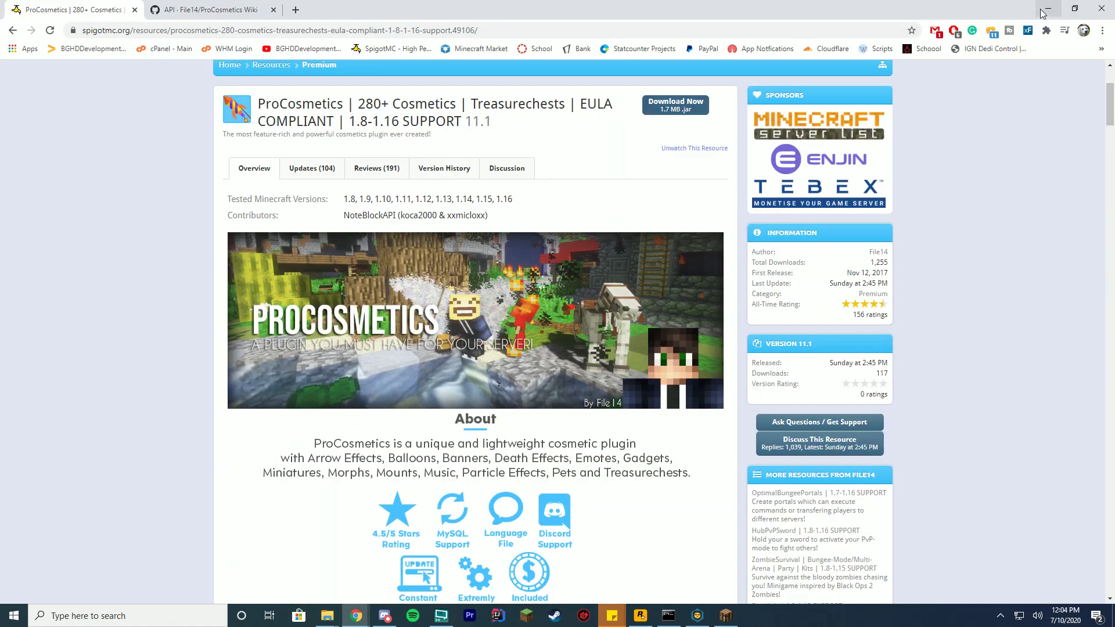
Switch to the Minecraft client and show the game in full screen
{"action": "left_click", "coordinate": [1047, 10]}
{"action": "left_click", "coordinate": [892, 111]}
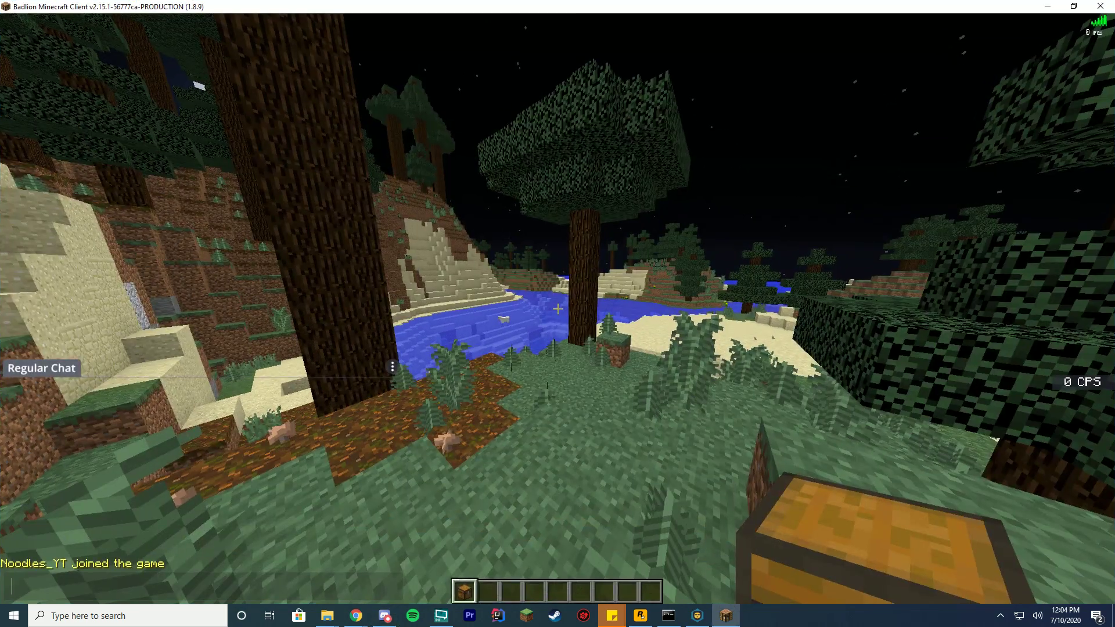
{"action": "key", "text": "F11"}
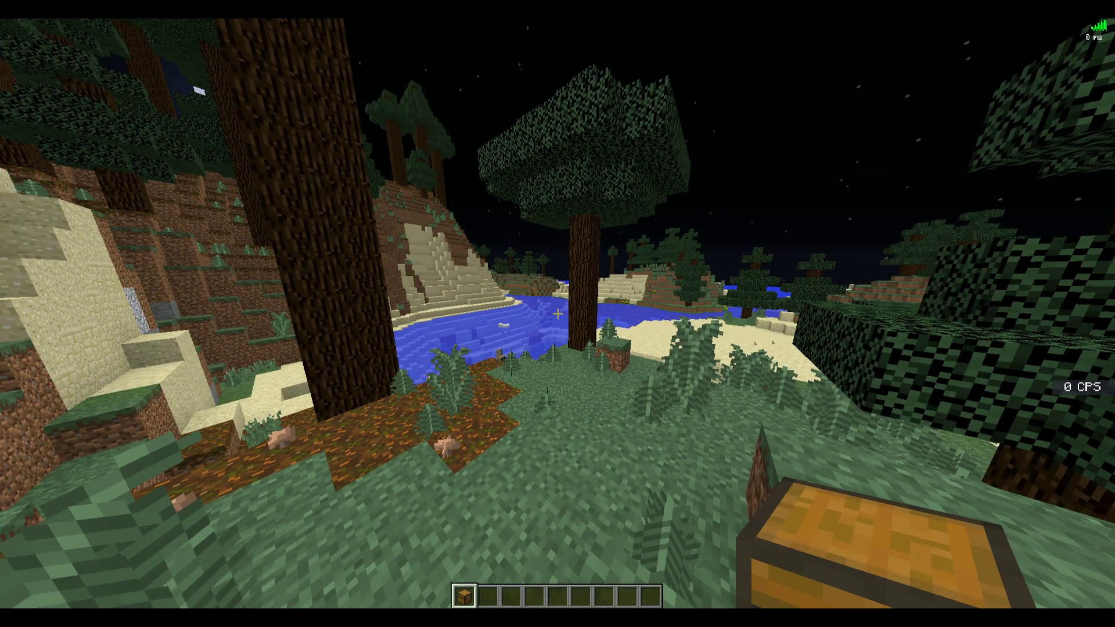
{"action": "key", "text": "w"}
{"action": "scroll", "coordinate": [558, 314], "scroll_direction": "down", "scroll_amount": 1}
{"action": "scroll", "coordinate": [558, 314], "scroll_direction": "up", "scroll_amount": 1}
{"action": "key", "text": "w"}
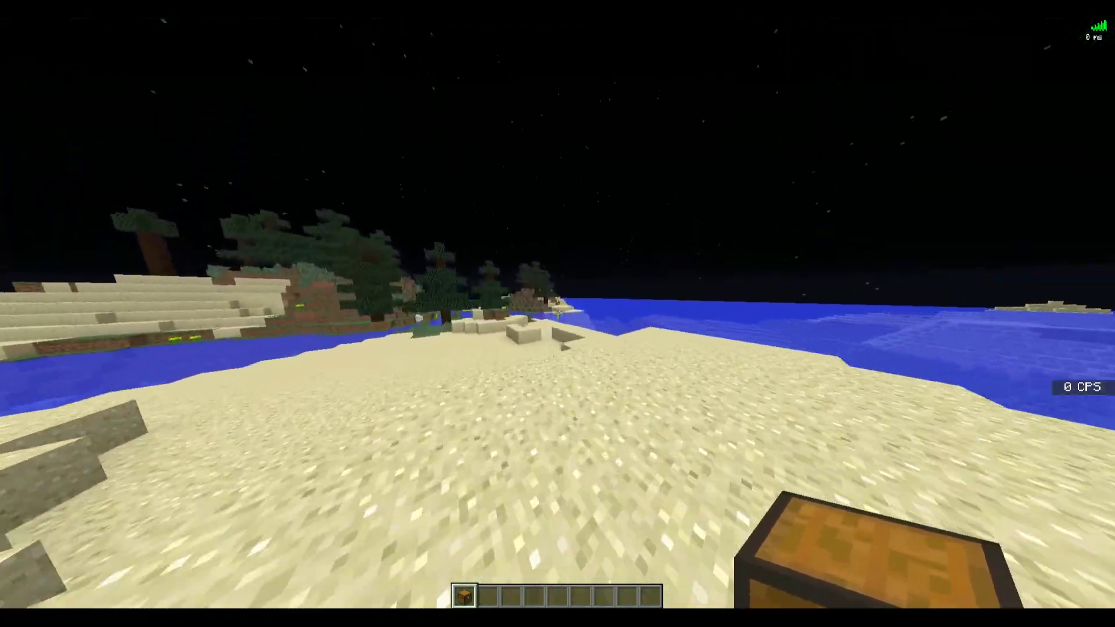
{"action": "key", "text": "w"}
{"action": "scroll", "coordinate": [558, 313], "scroll_direction": "down", "scroll_amount": 1}
{"action": "scroll", "coordinate": [558, 314], "scroll_direction": "up", "scroll_amount": 1}
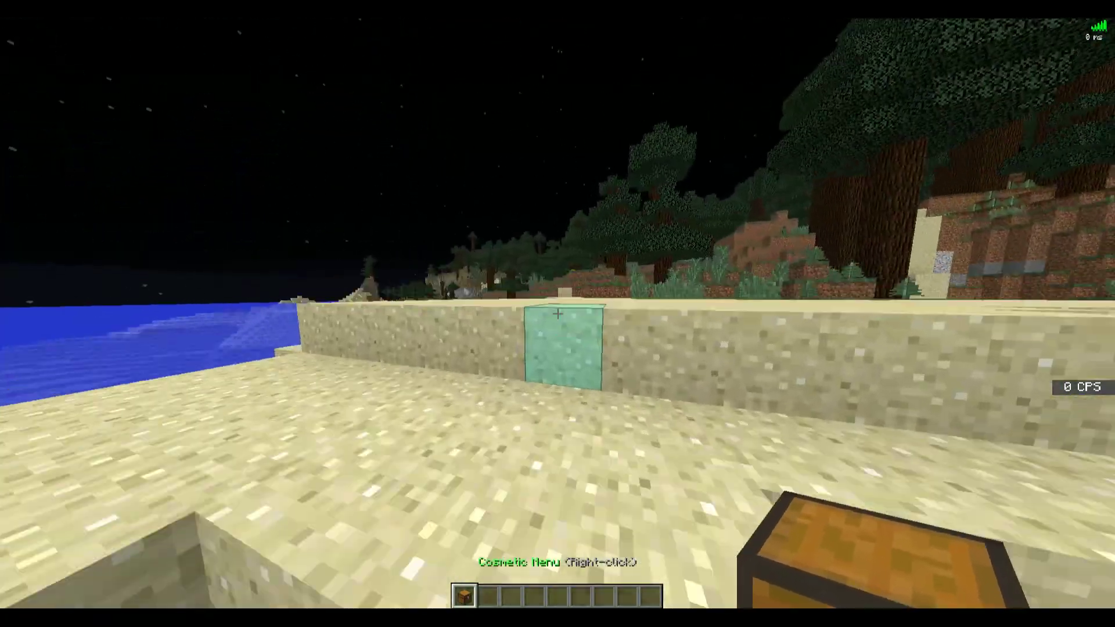
{"action": "key", "text": "w"}
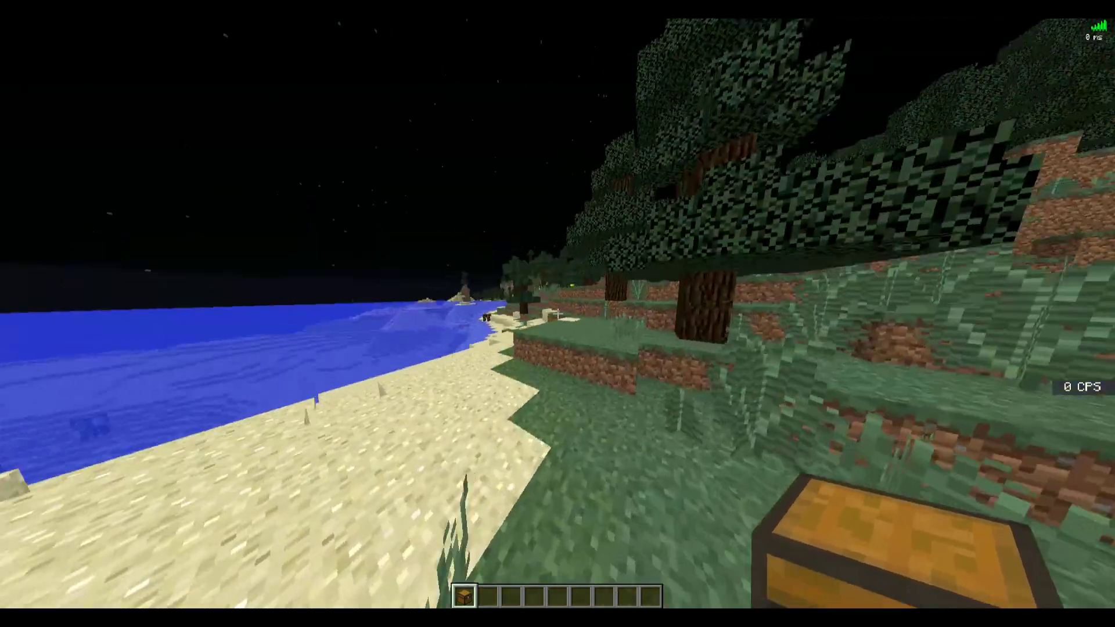
{"action": "key", "text": "w"}
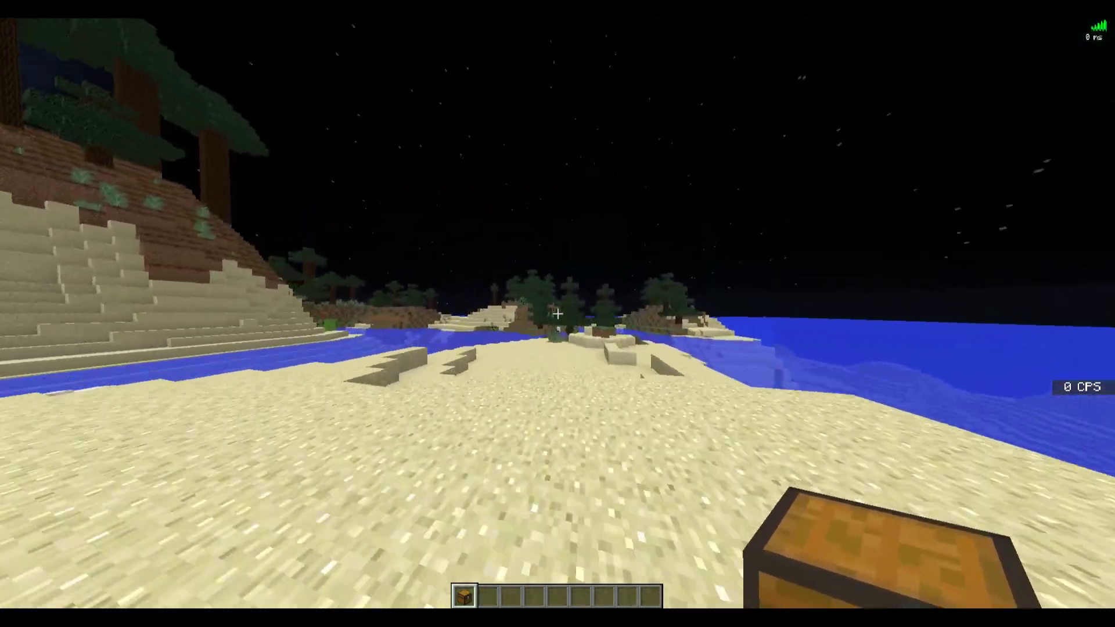
{"action": "key", "text": "w"}
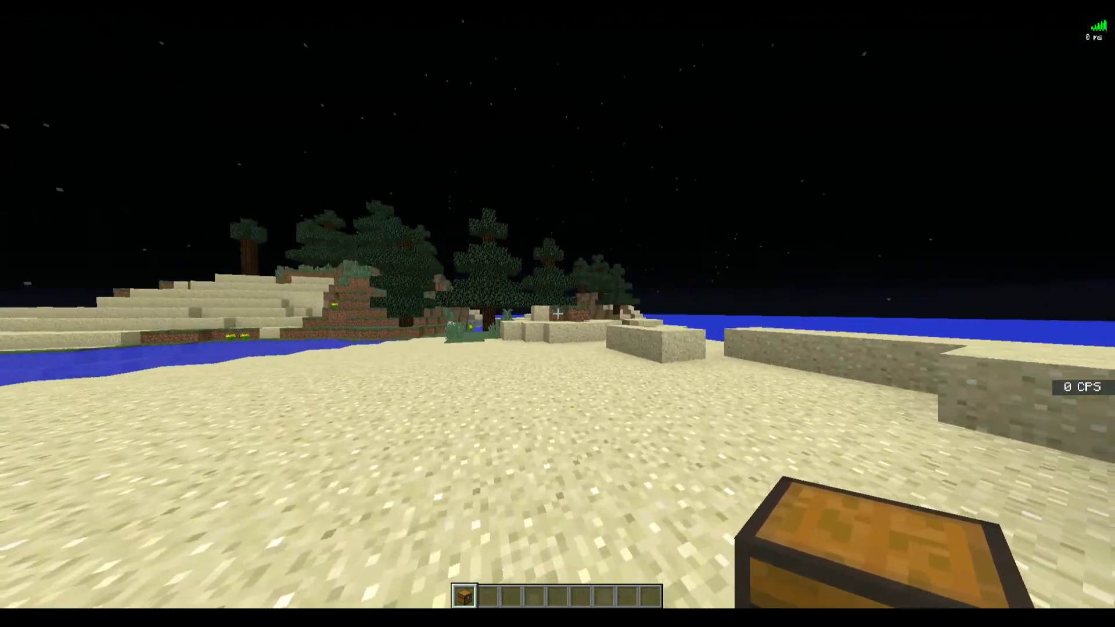
Look over the categories and the coin balance in the Cosmetic Menu and close it
{"action": "right_click", "coordinate": [558, 314]}
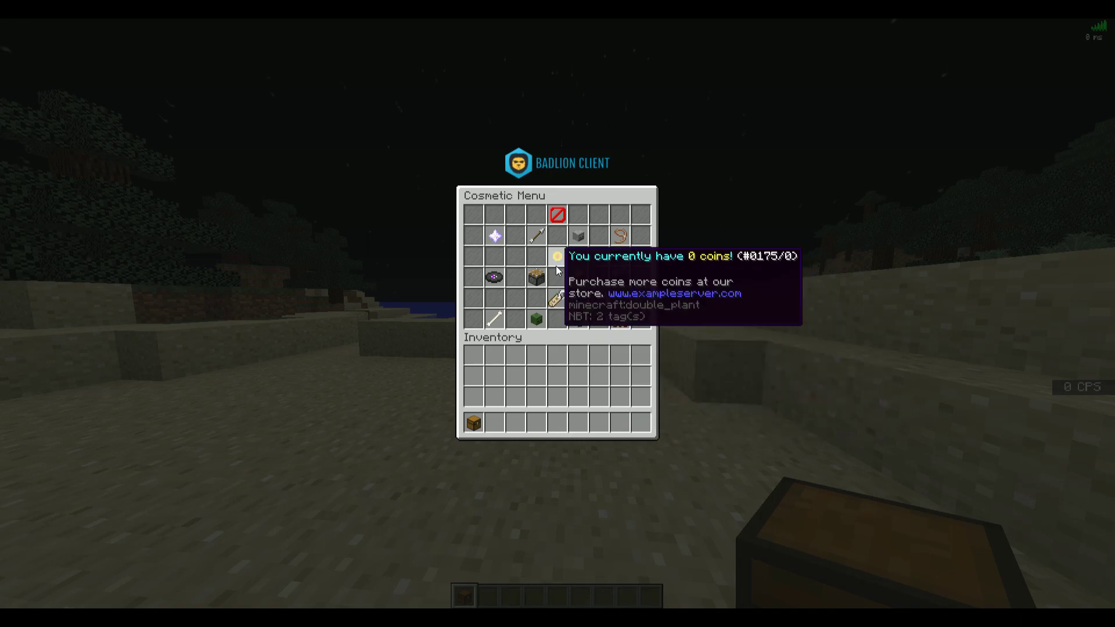
{"action": "key", "text": "Escape"}
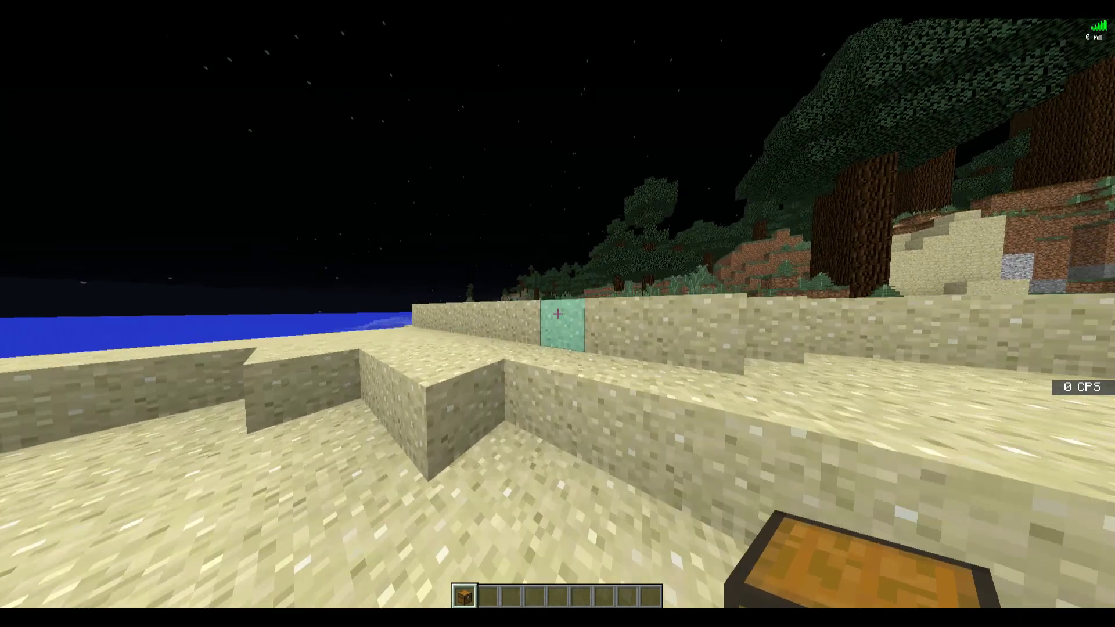
Summon the Legendary Aura particle effect from the Particles section of the Cosmetic Menu
{"action": "key", "text": "w"}
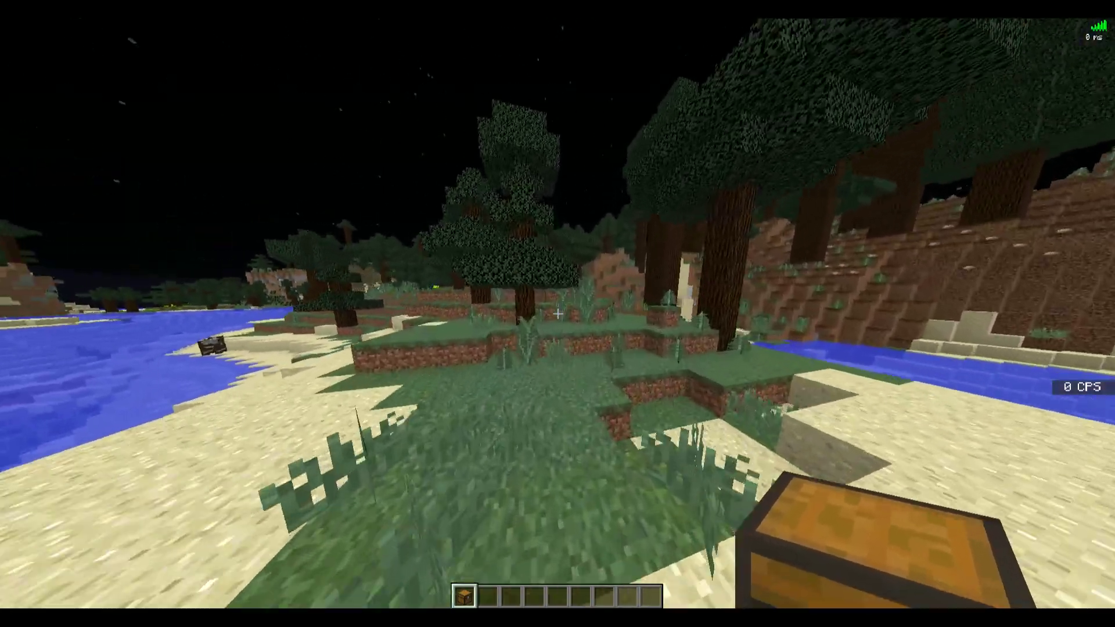
{"action": "key", "text": "w"}
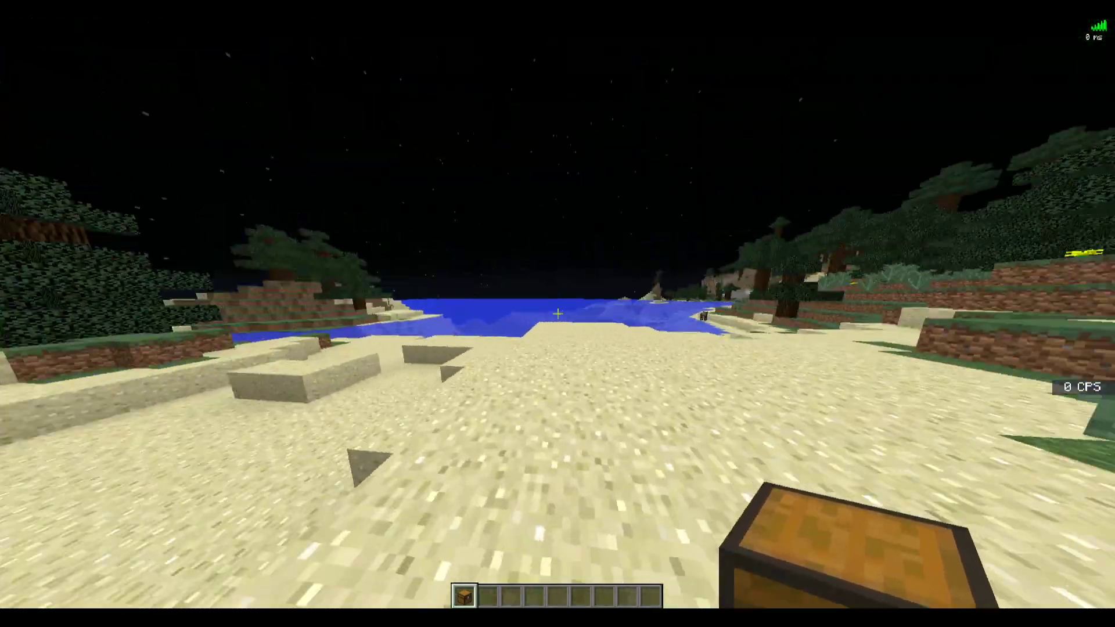
{"action": "right_click", "coordinate": [558, 313]}
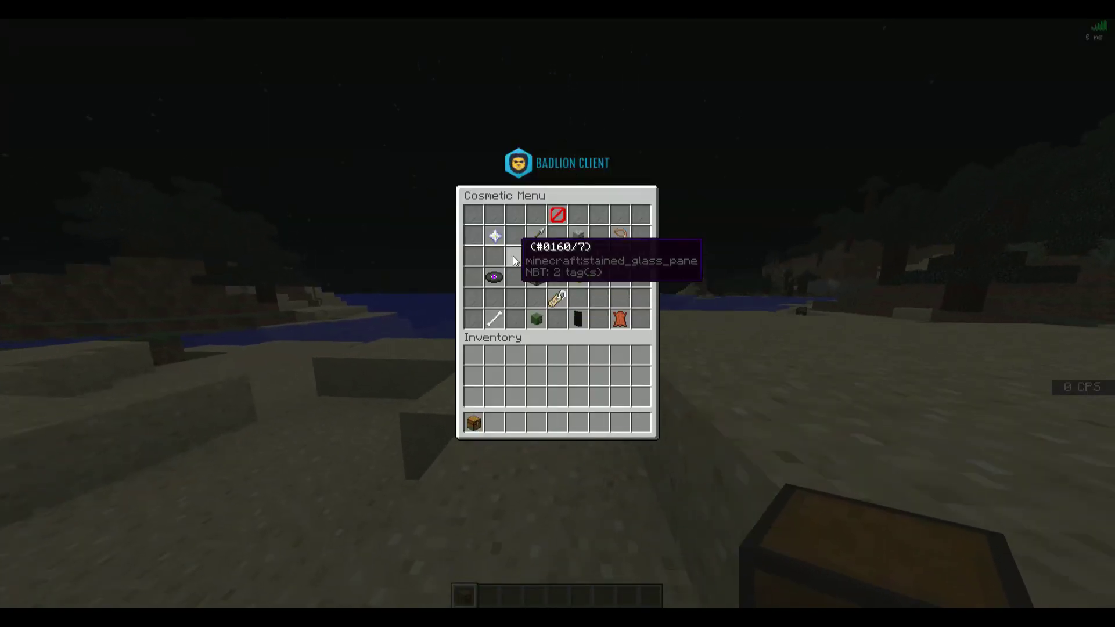
{"action": "left_click", "coordinate": [558, 216]}
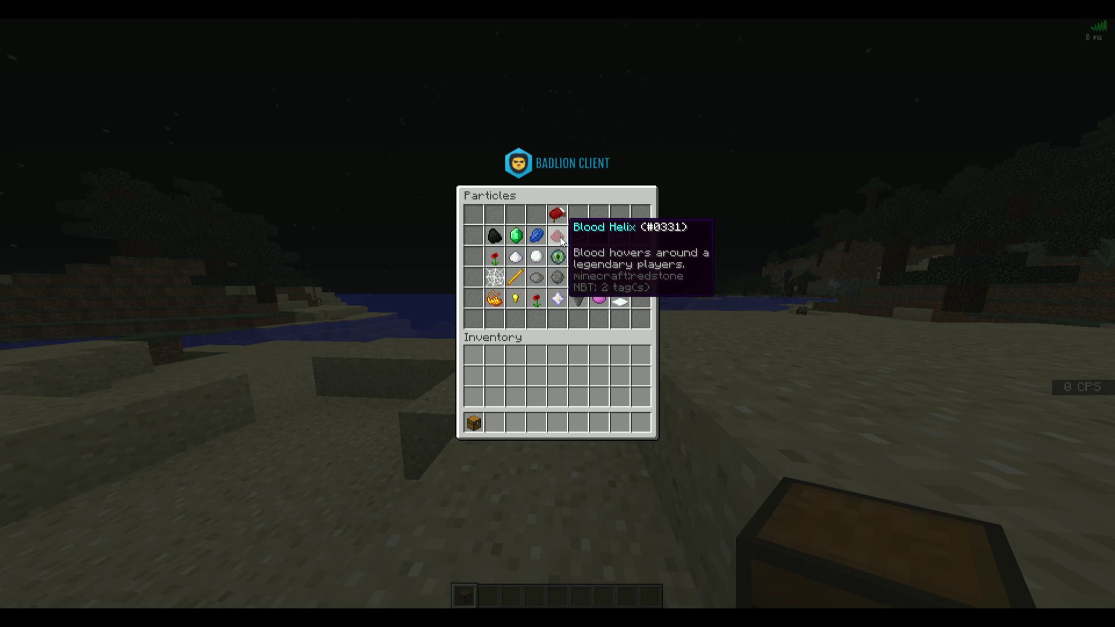
{"action": "left_click", "coordinate": [559, 259]}
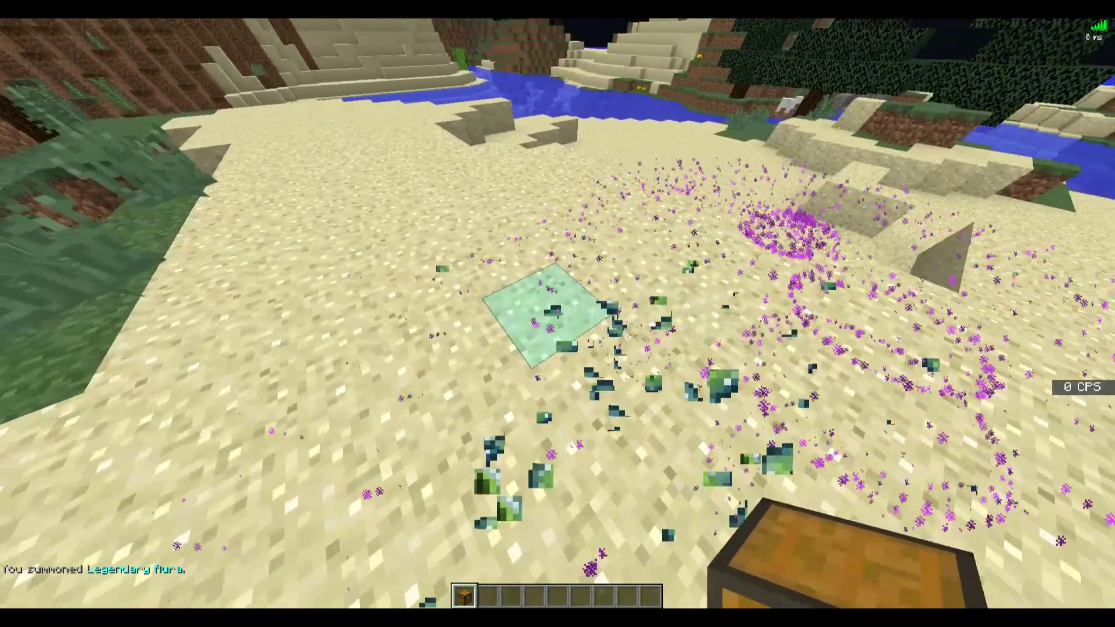
Change the camera perspective and summon the Umbrella particle effect in place of the current one
{"action": "key", "text": "F5"}
{"action": "right_click", "coordinate": [557, 314]}
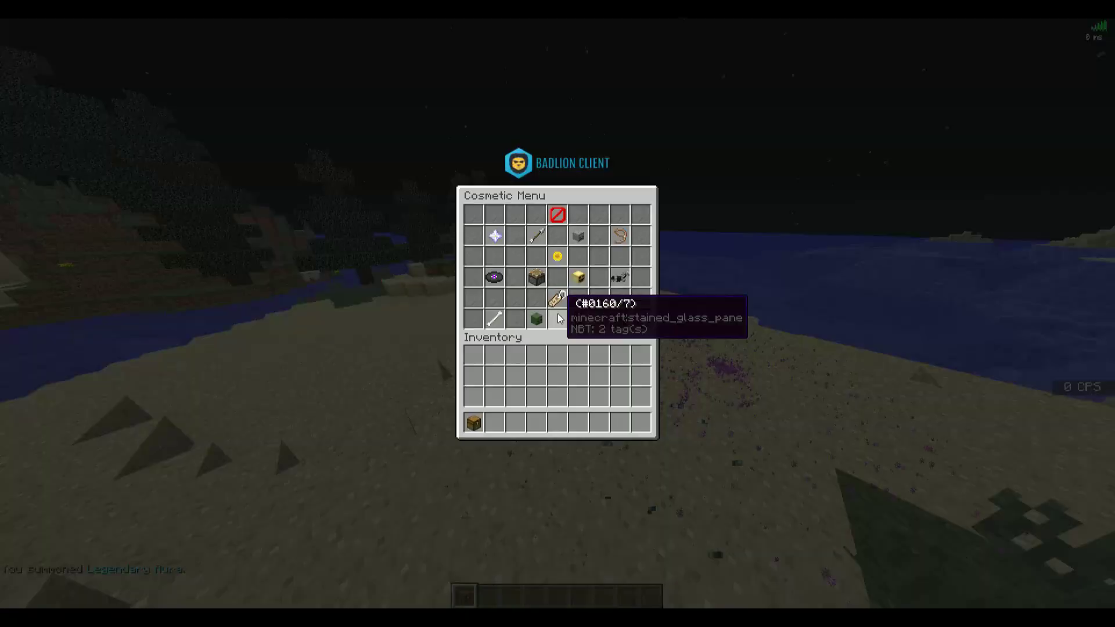
{"action": "left_click", "coordinate": [497, 235]}
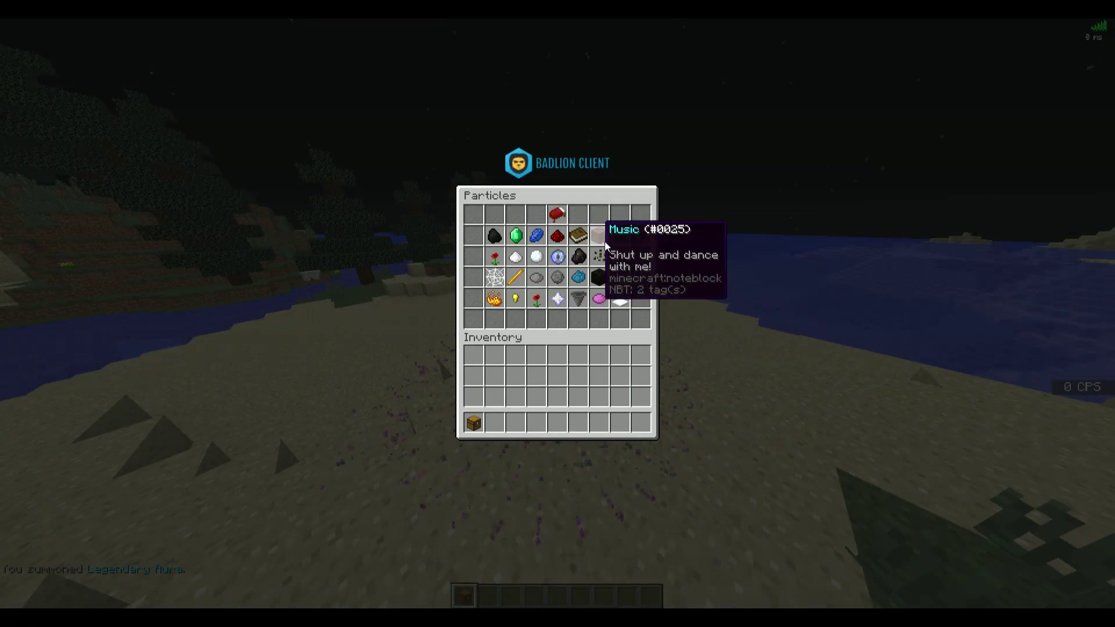
{"action": "left_click", "coordinate": [578, 298]}
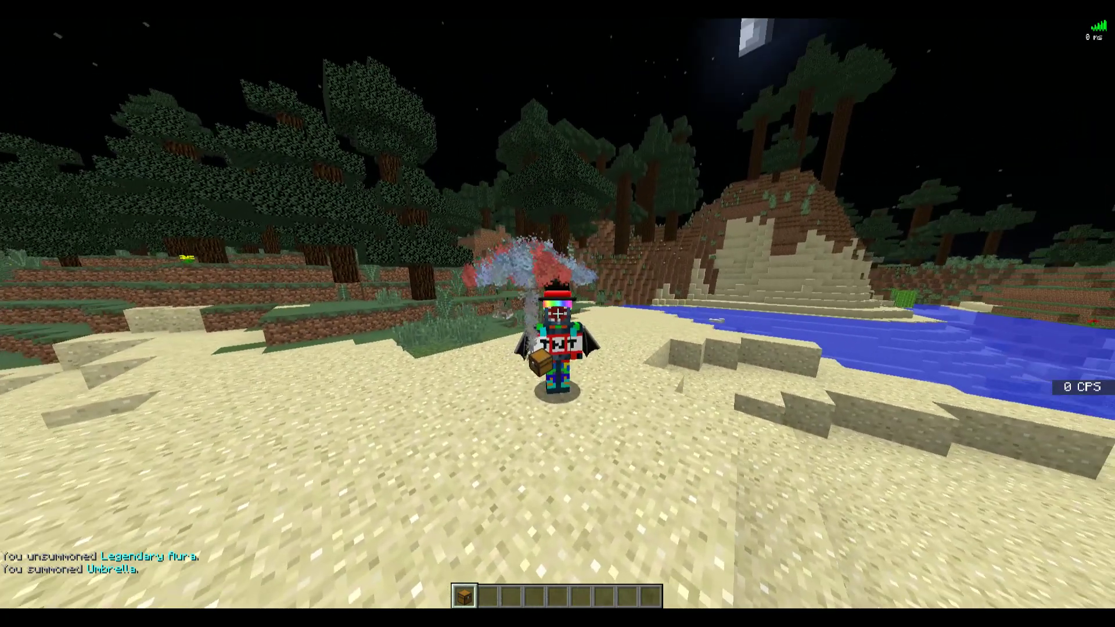
{"action": "key", "text": "KP_Subtract"}
{"action": "key", "text": "Escape"}
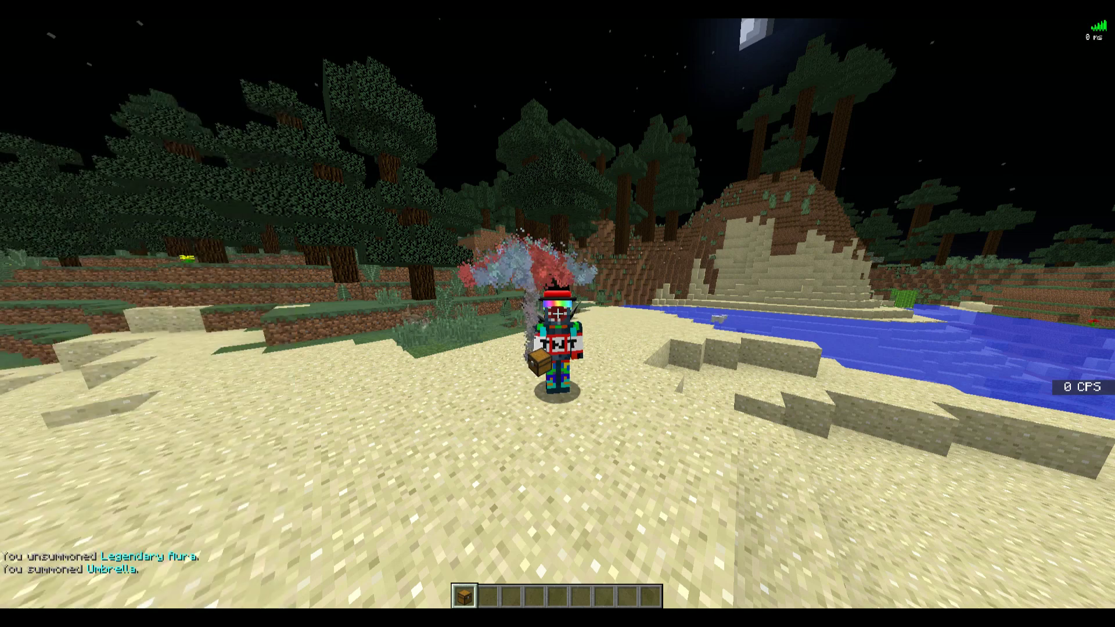
{"action": "key", "text": "t"}
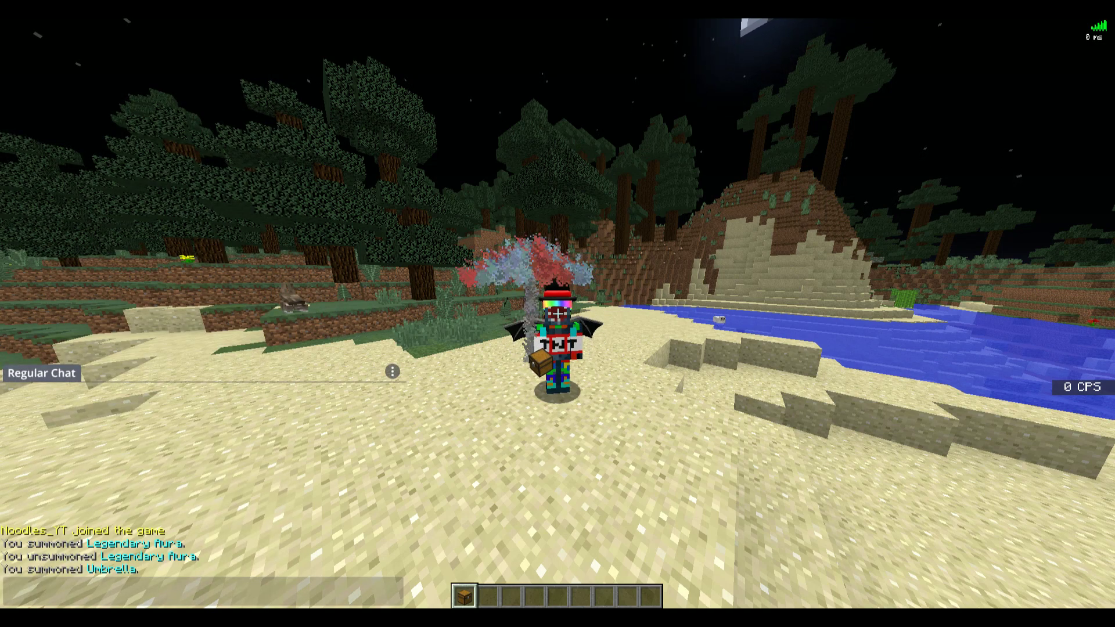
{"action": "key", "text": "Escape"}
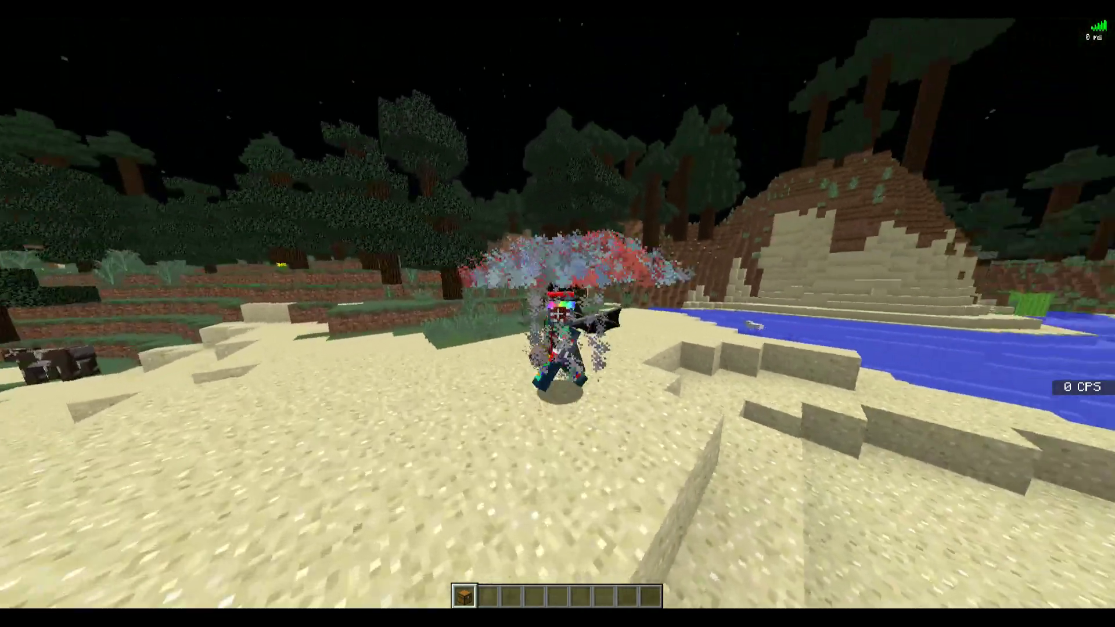
{"action": "key", "text": "s"}
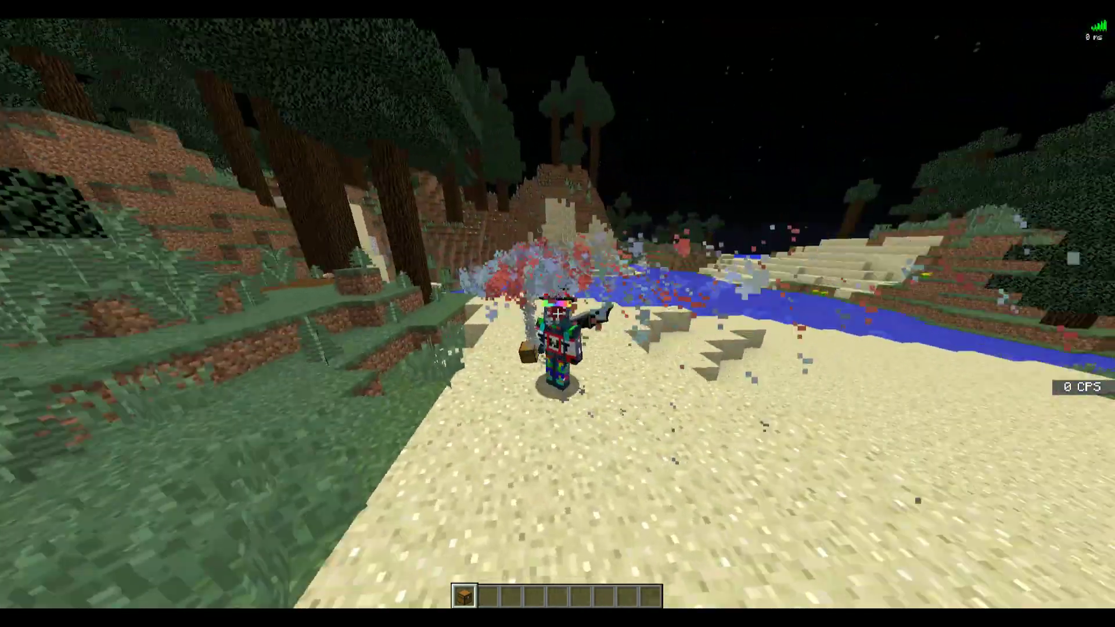
Equip Sparkly Arrows from the Arrow Effects section of the Cosmetic Menu
{"action": "right_click", "coordinate": [558, 314]}
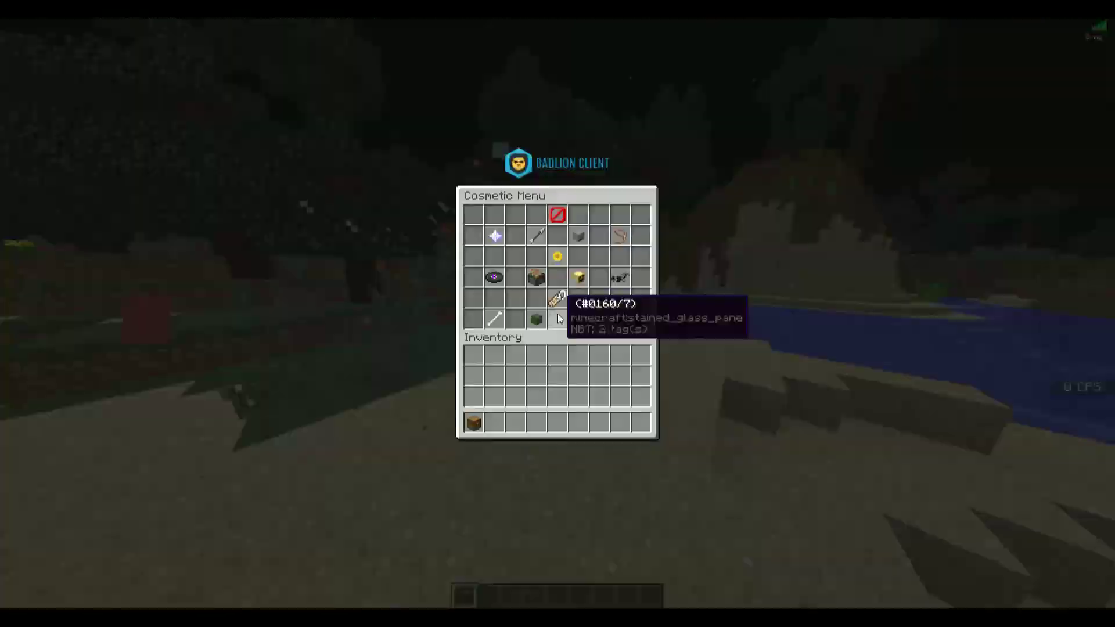
{"action": "left_click", "coordinate": [536, 235]}
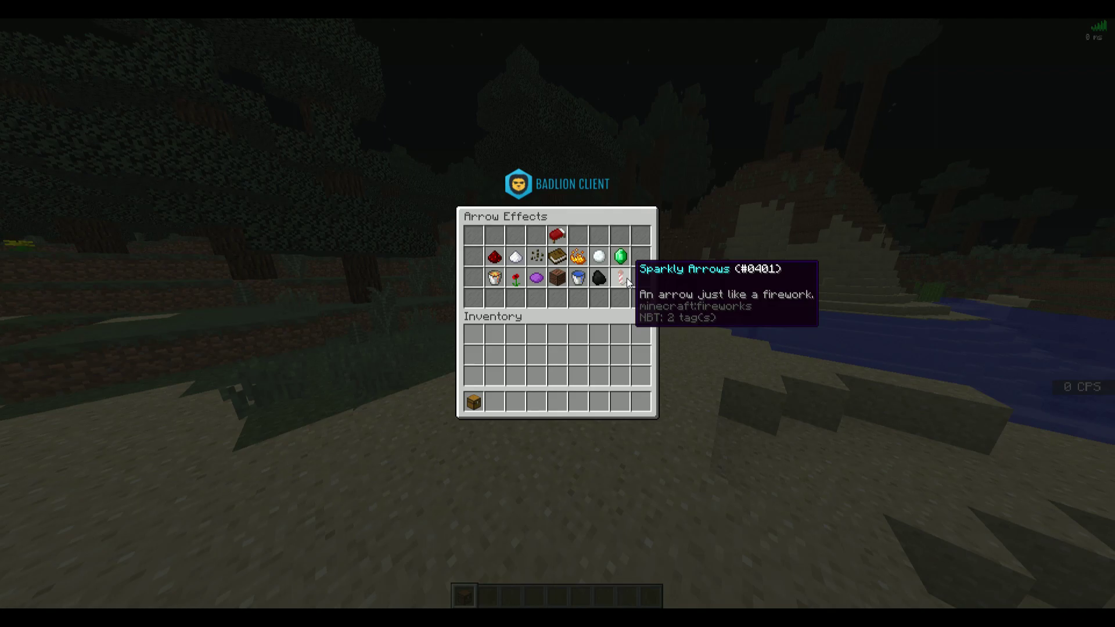
{"action": "left_click", "coordinate": [628, 283]}
Equip Musical Death from the Death Effects section of the Cosmetic Menu
{"action": "right_click", "coordinate": [558, 313]}
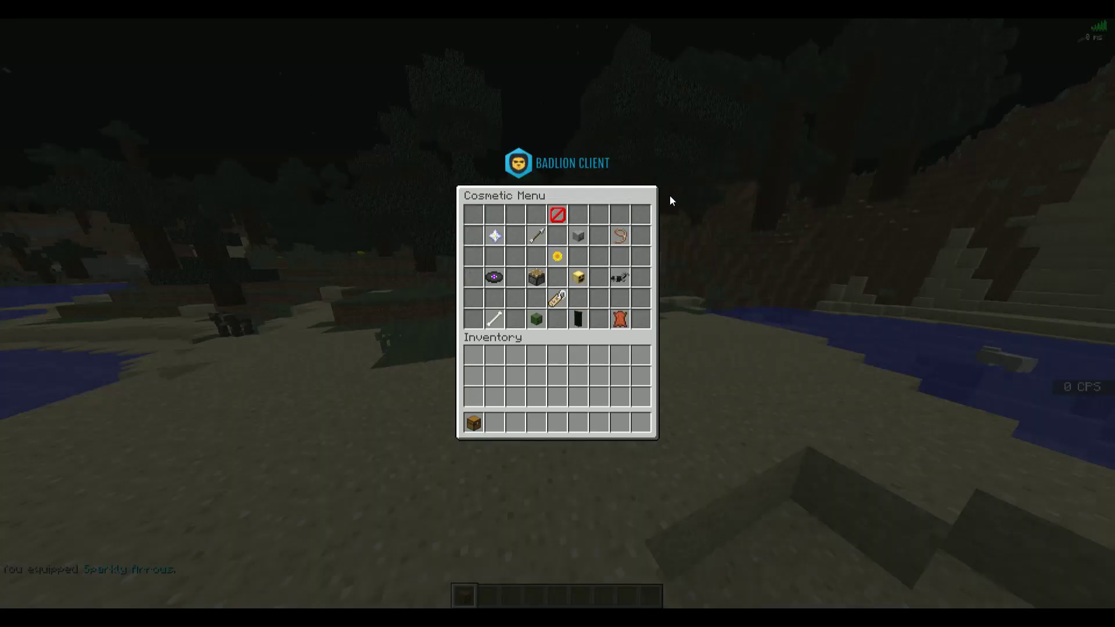
{"action": "left_click", "coordinate": [583, 235]}
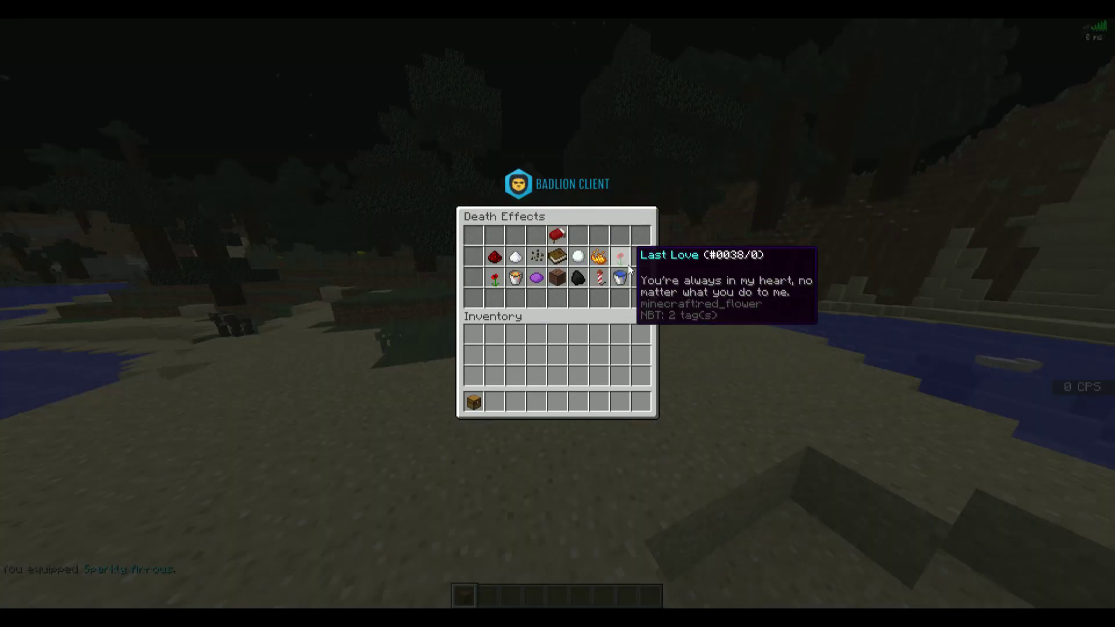
{"action": "left_click", "coordinate": [563, 270]}
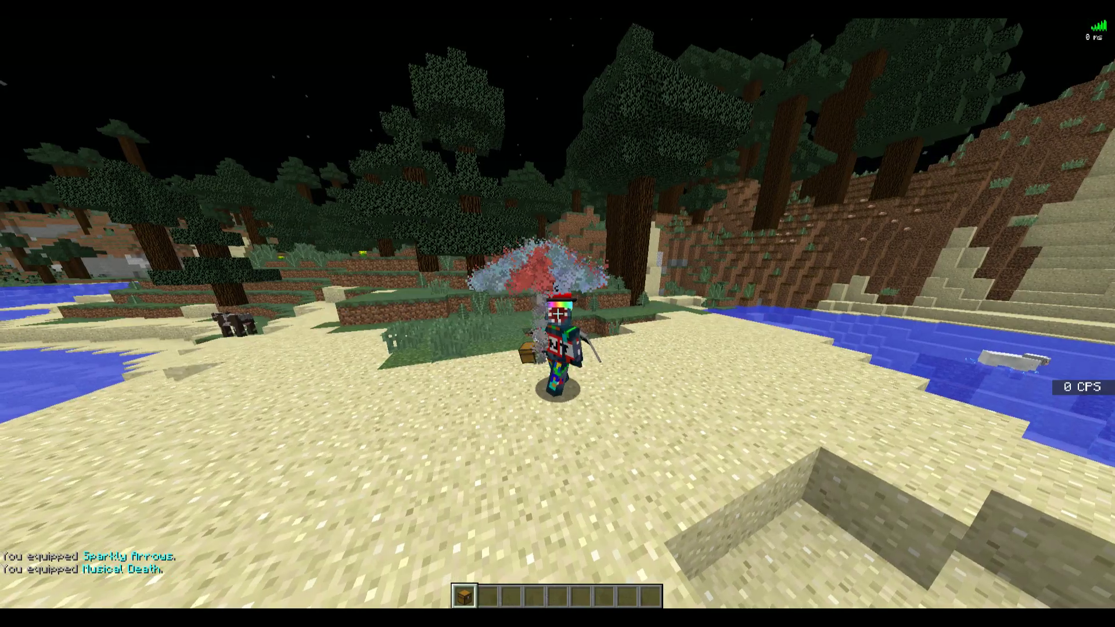
Spawn the Explosive Balloon from the Balloons section of the Cosmetic Menu after browsing its pages
{"action": "right_click", "coordinate": [557, 314]}
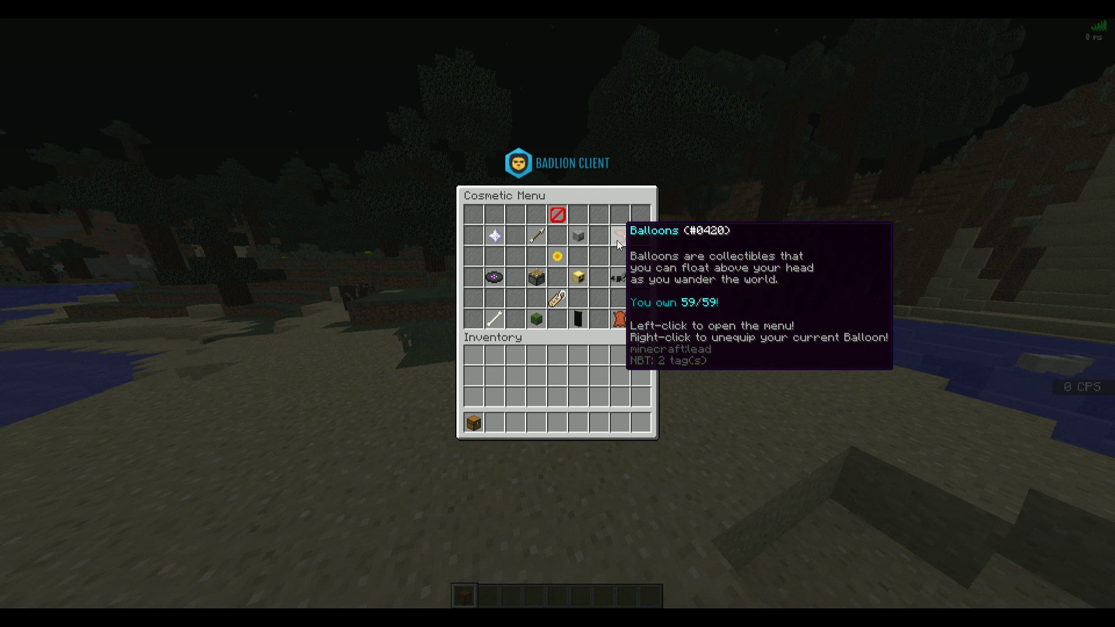
{"action": "left_click", "coordinate": [617, 240]}
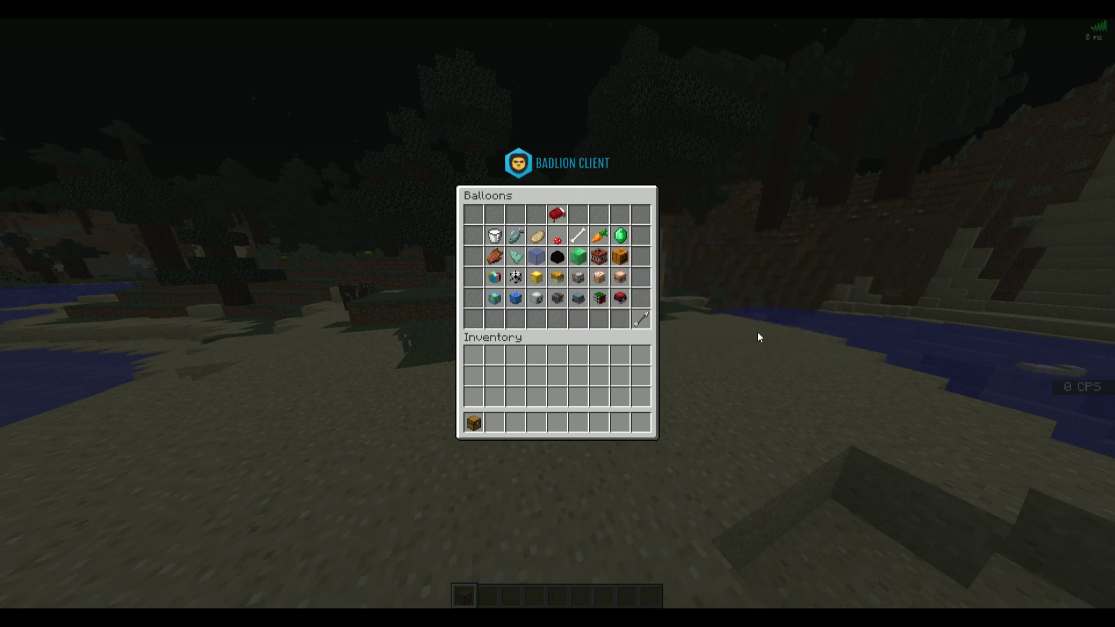
{"action": "left_click", "coordinate": [650, 326]}
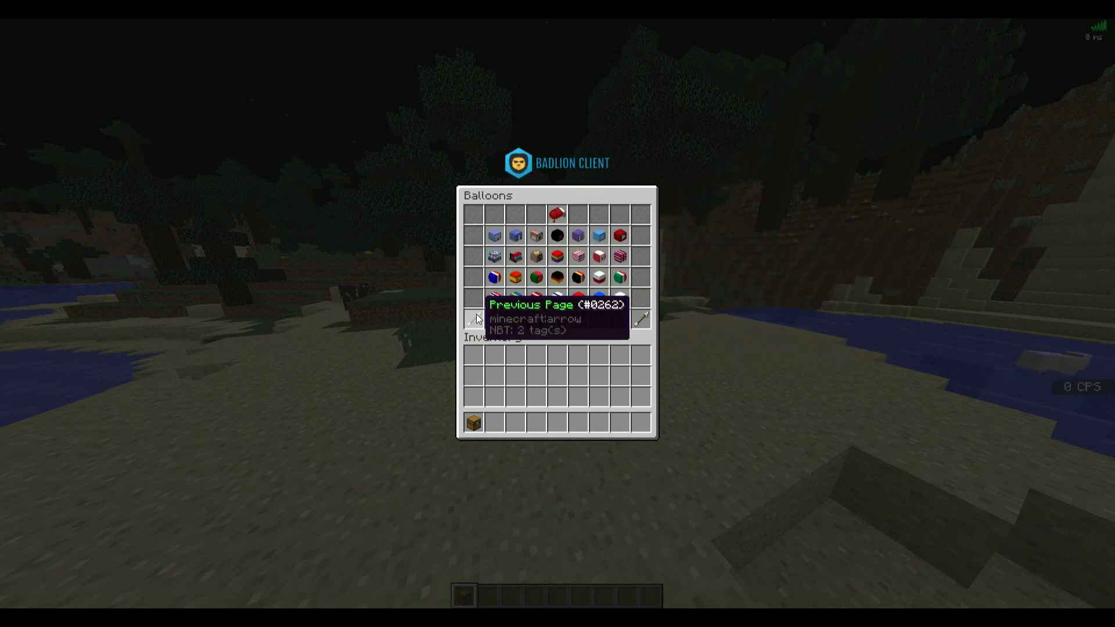
{"action": "left_click", "coordinate": [476, 315]}
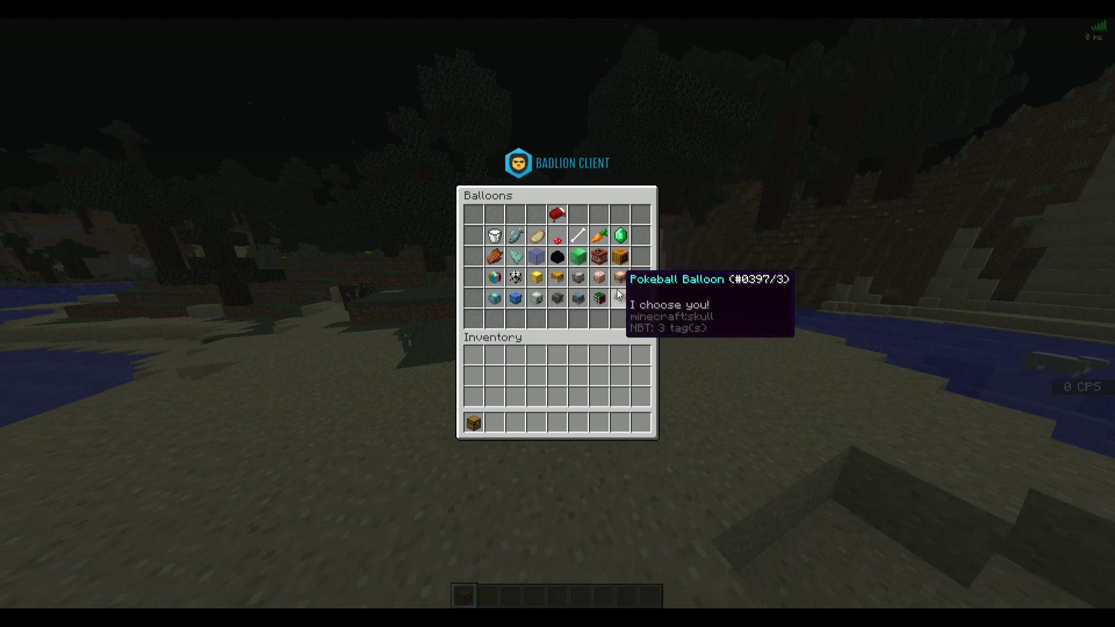
{"action": "left_click", "coordinate": [598, 257]}
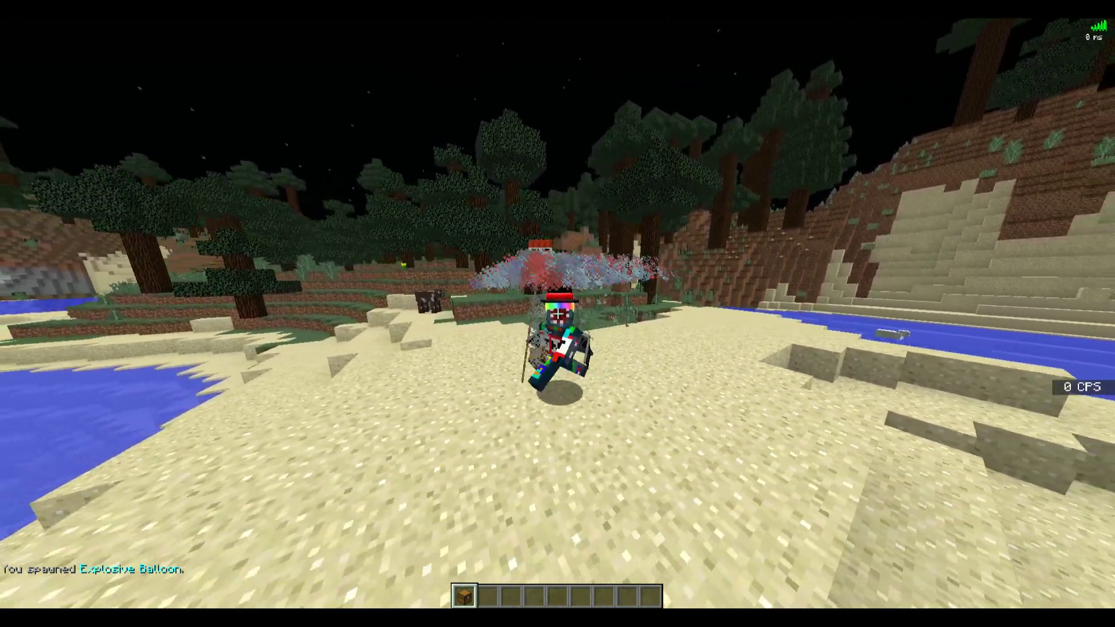
Replace the current balloon with the YouTube Balloon and walk and jump around the beach with it
{"action": "right_click", "coordinate": [558, 314]}
{"action": "left_click", "coordinate": [614, 239]}
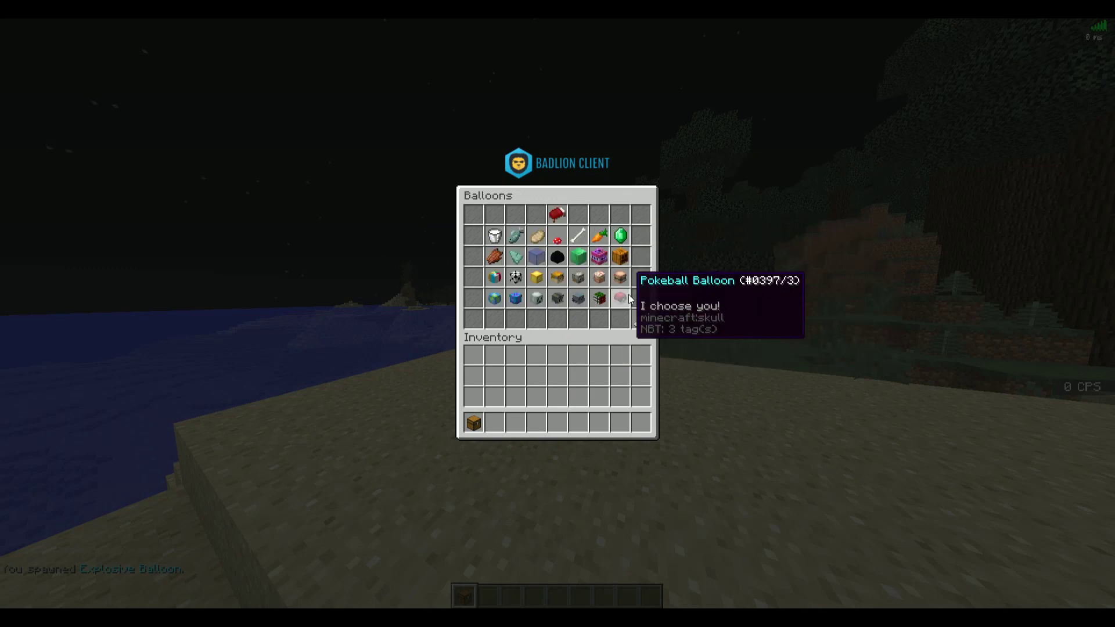
{"action": "left_click", "coordinate": [641, 319]}
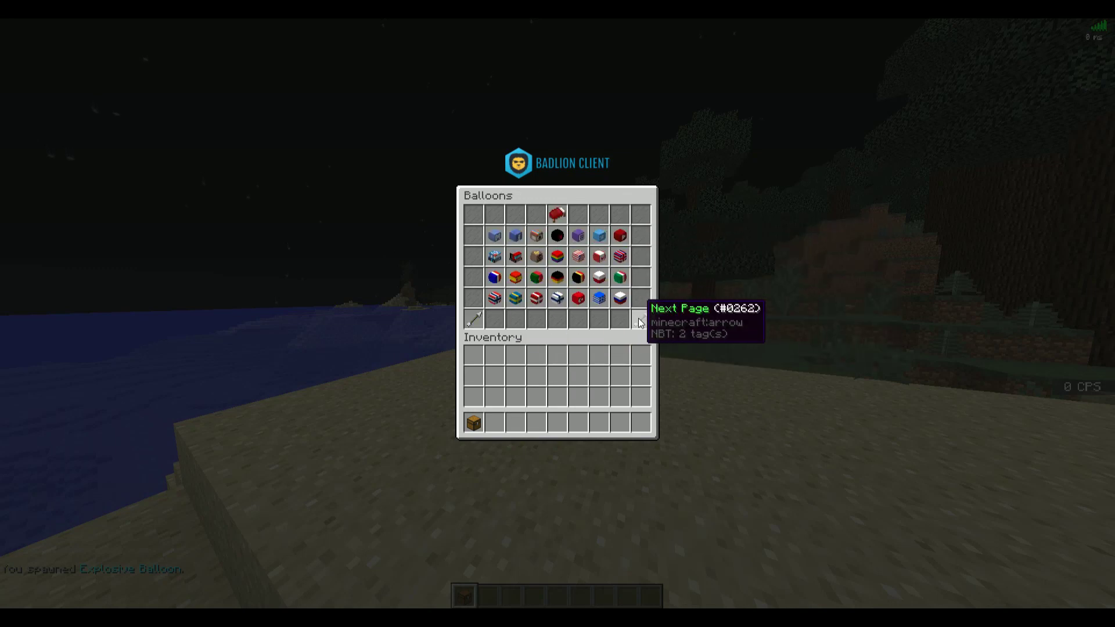
{"action": "left_click", "coordinate": [620, 235]}
{"action": "key", "text": "w"}
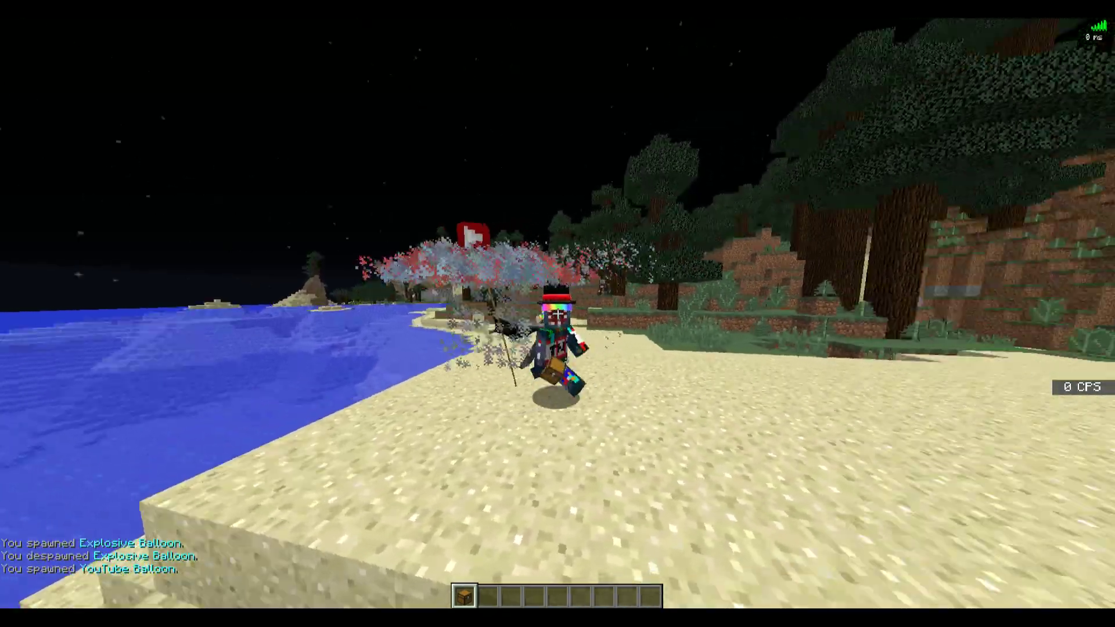
{"action": "key", "text": "w"}
{"action": "key", "text": "space"}
{"action": "key", "text": "w"}
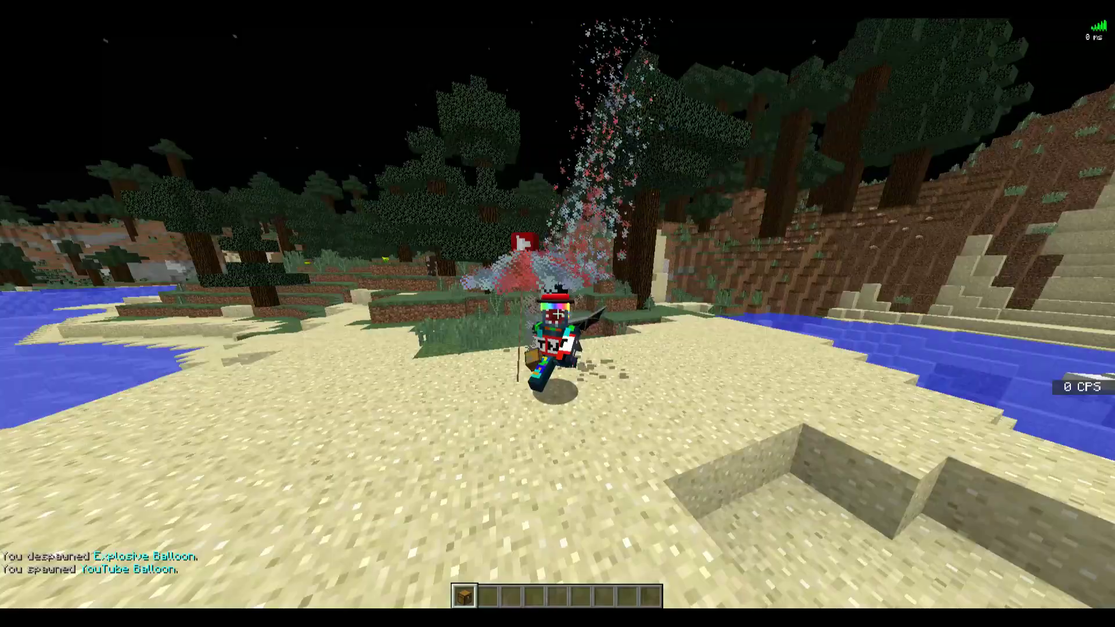
{"action": "right_click", "coordinate": [558, 314]}
{"action": "left_click", "coordinate": [620, 235]}
{"action": "key", "text": "Escape"}
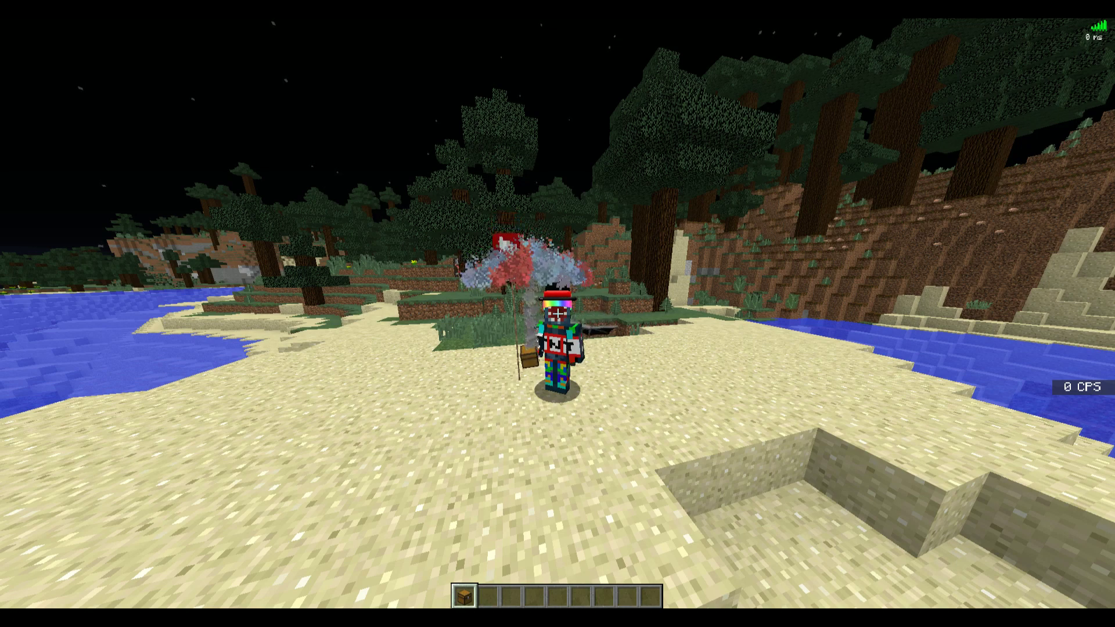
Spawn the song He Is A Pirate from the Music section of the Cosmetic Menu
{"action": "right_click", "coordinate": [558, 313]}
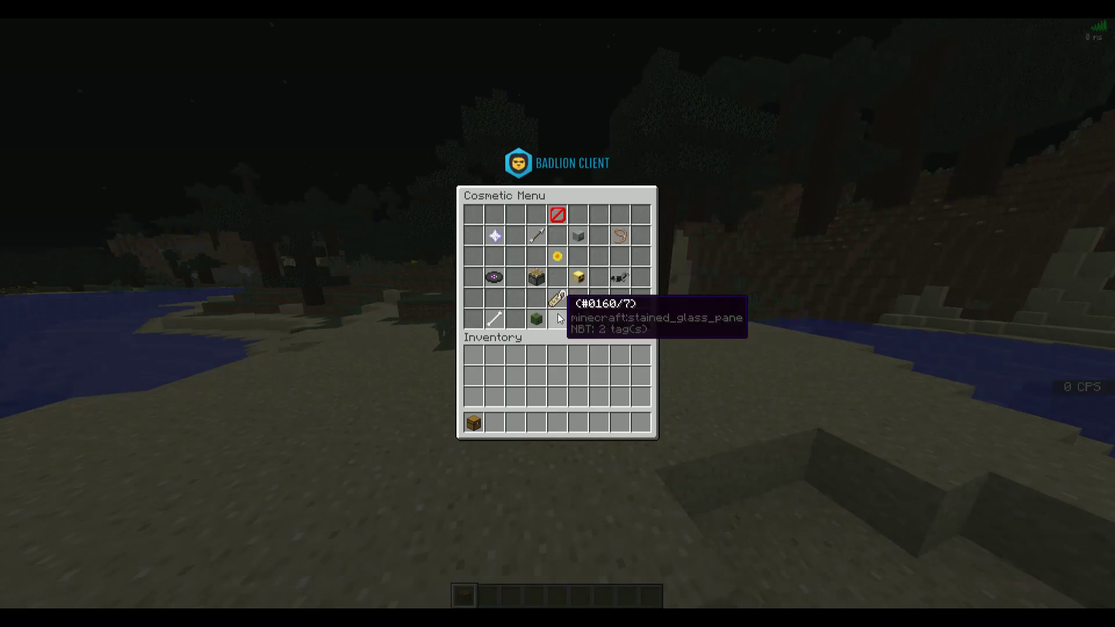
{"action": "left_click", "coordinate": [494, 278]}
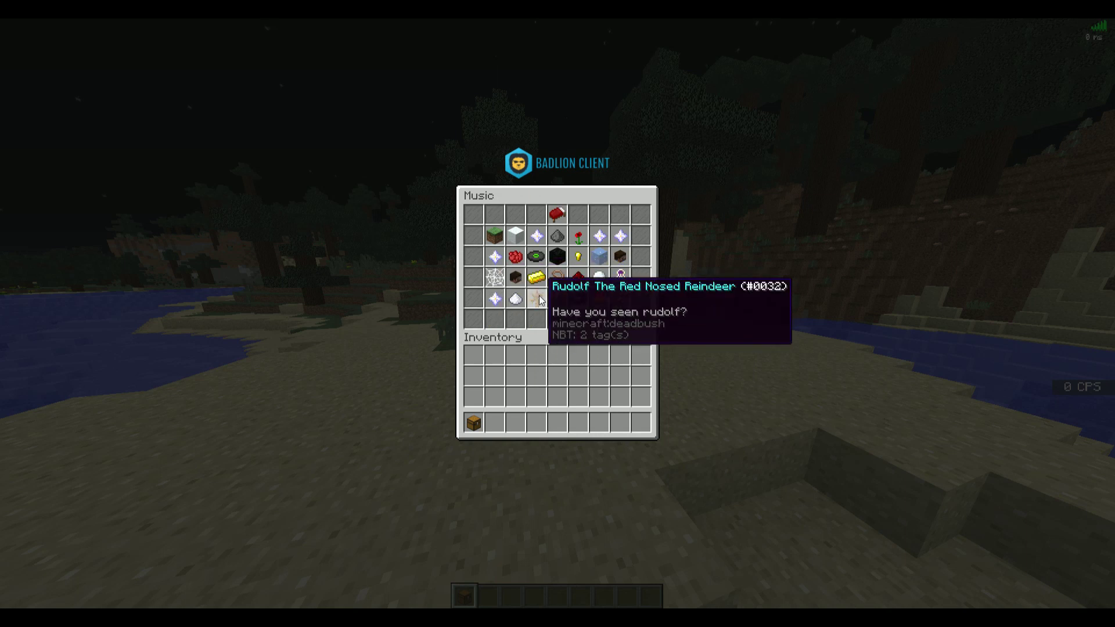
{"action": "left_click", "coordinate": [537, 278]}
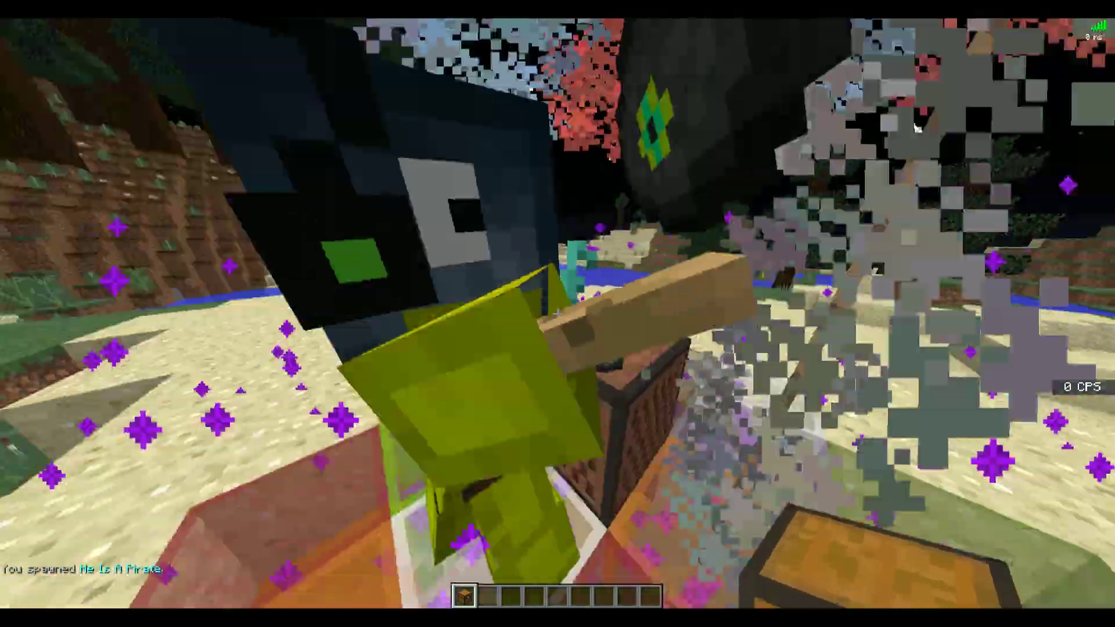
Walk around the spawned DJ and examine the jukebox, the coloured dance floor and the current song label
{"action": "key", "text": "s"}
{"action": "key", "text": "d"}
{"action": "key", "text": "t"}
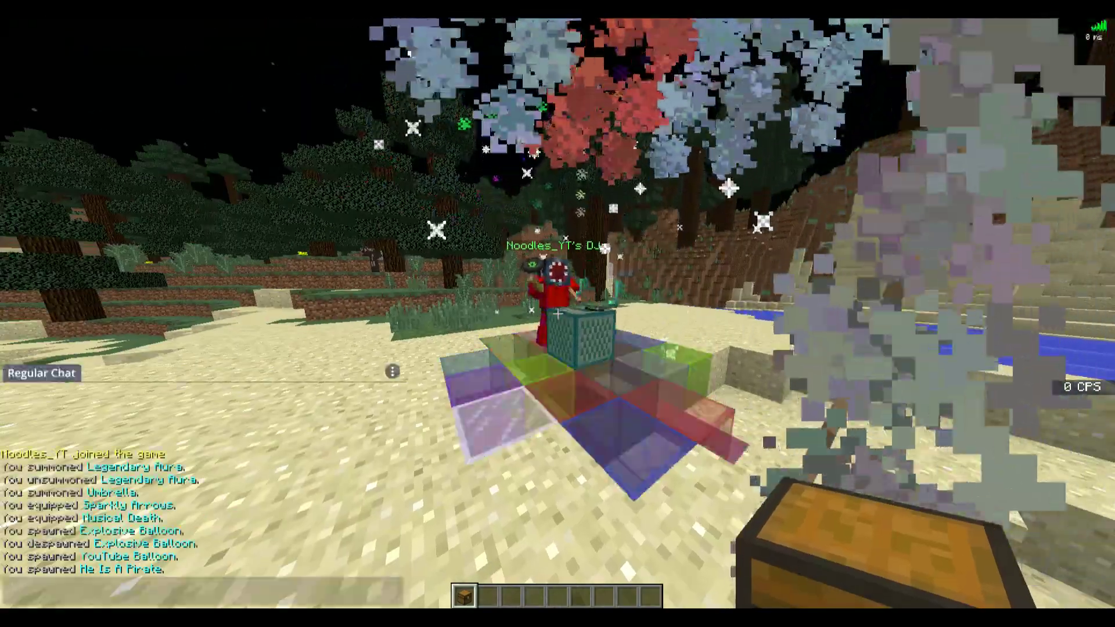
{"action": "key", "text": "Escape"}
{"action": "key", "text": "w"}
{"action": "key", "text": "5"}
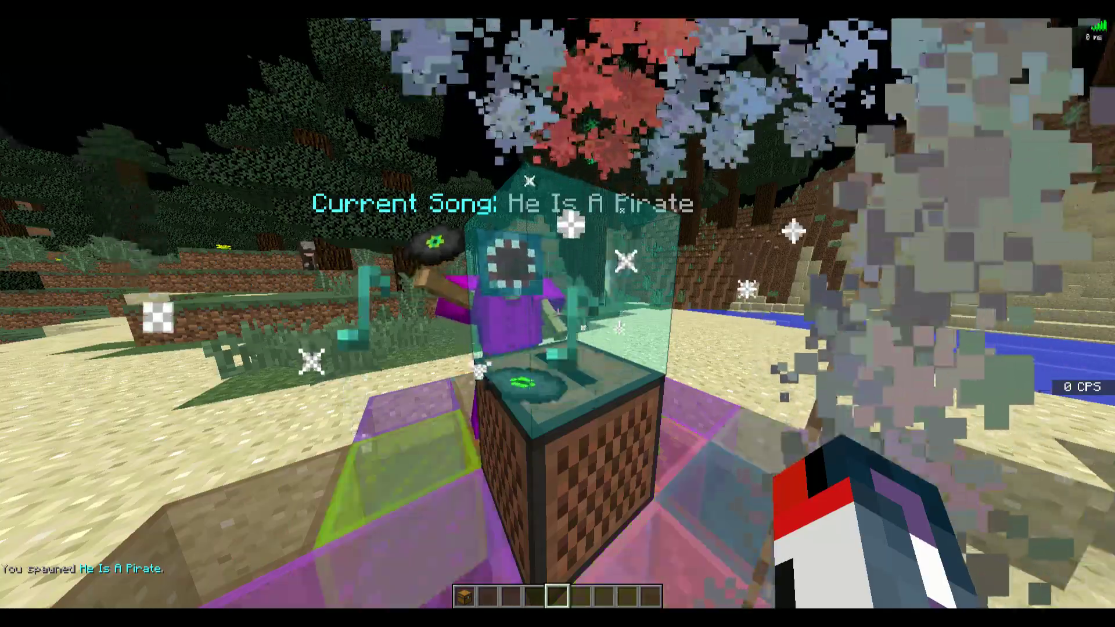
{"action": "key", "text": "s"}
{"action": "key", "text": "a"}
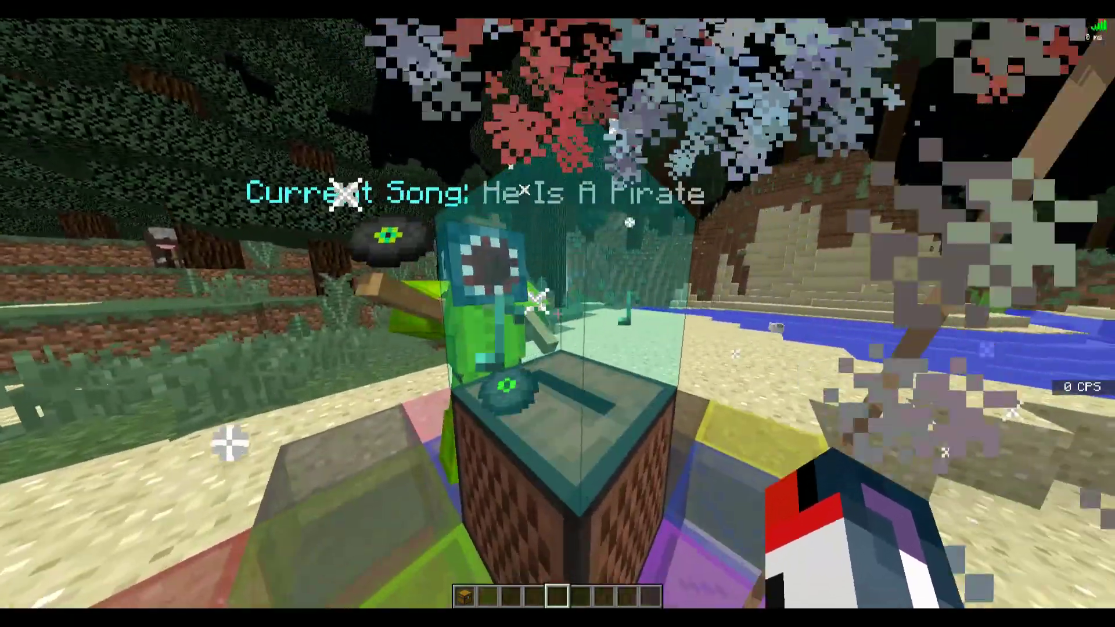
{"action": "key", "text": "s"}
{"action": "key", "text": "w"}
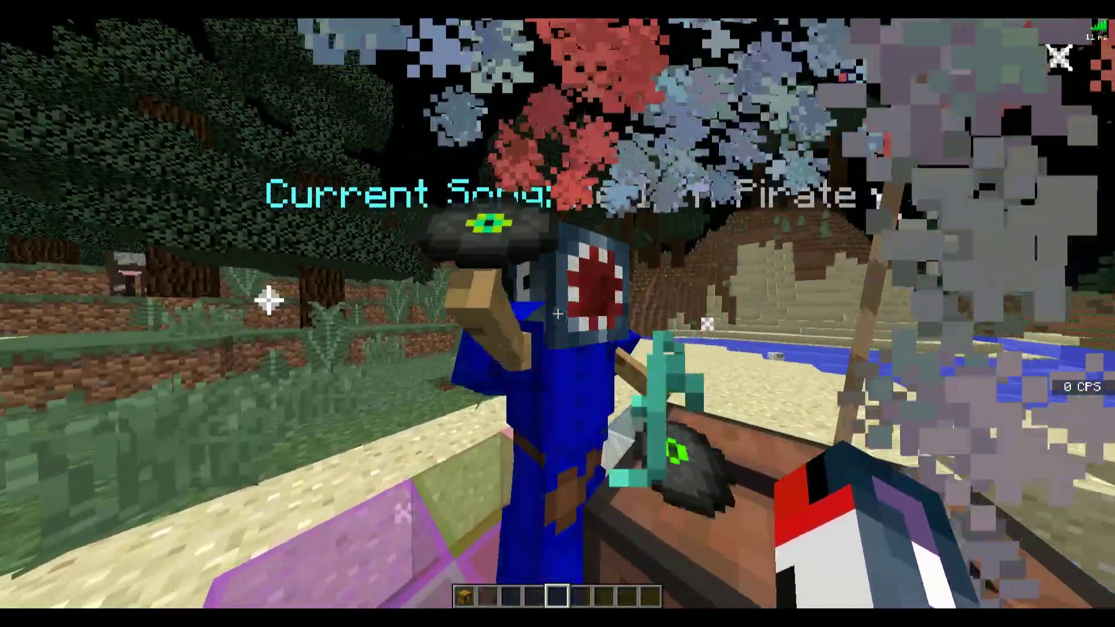
{"action": "key", "text": "s"}
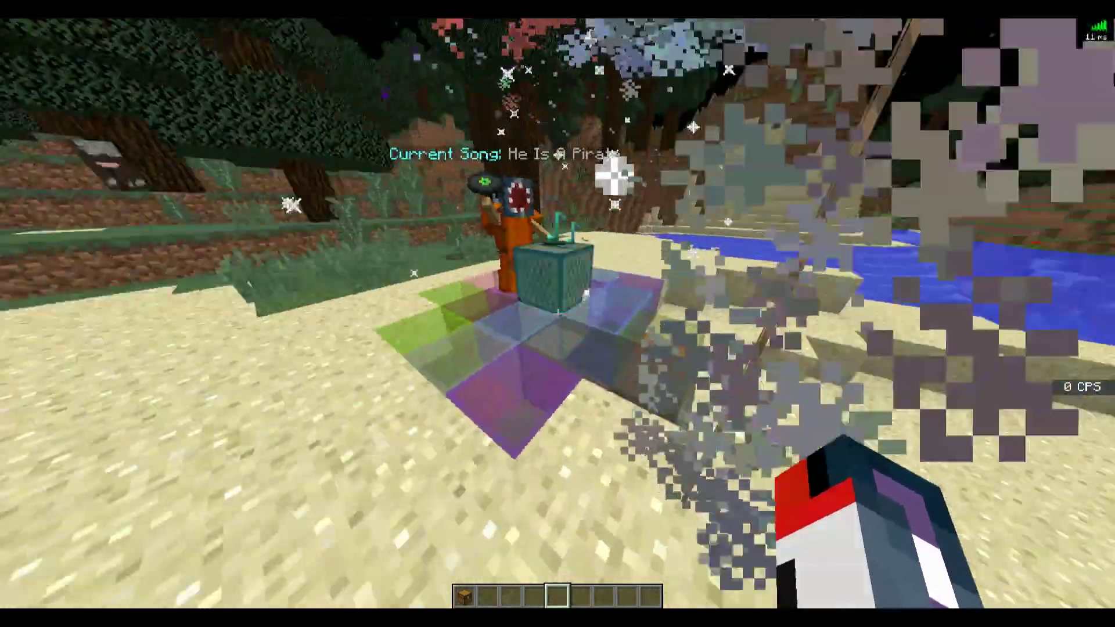
{"action": "key", "text": "w"}
{"action": "key", "text": "t"}
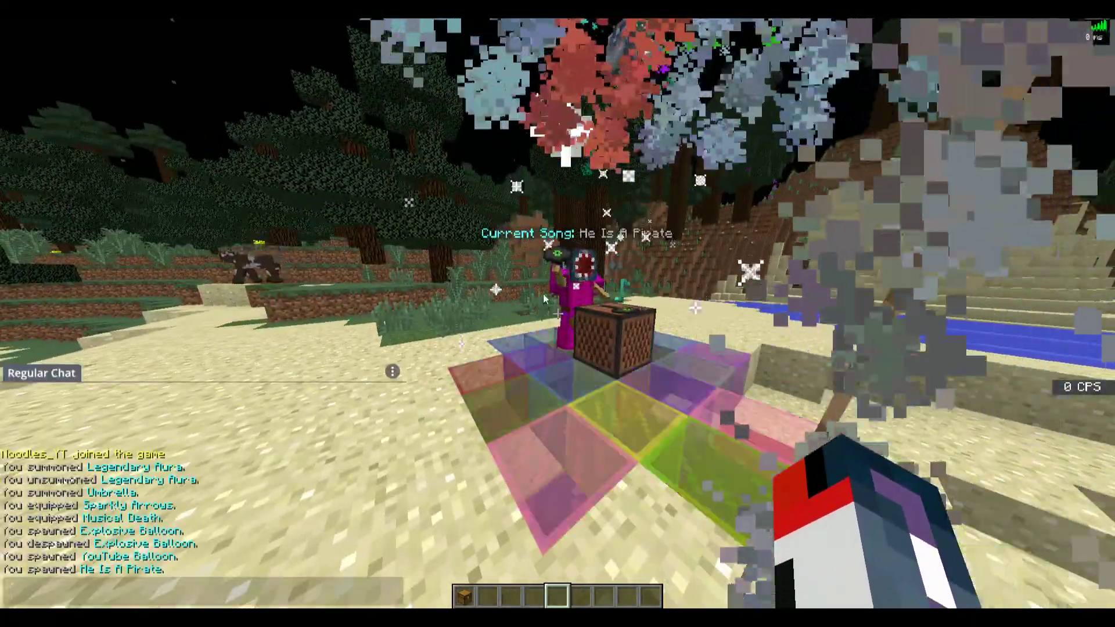
{"action": "key", "text": "Escape"}
{"action": "key", "text": "w"}
Adjust the camera perspective and equip Explosive Sheep from the Gadgets section of the Cosmetic Menu
{"action": "scroll", "coordinate": [558, 313], "scroll_direction": "up", "scroll_amount": 4}
{"action": "key", "text": "F5"}
{"action": "key", "text": "F5"}
{"action": "right_click", "coordinate": [557, 314]}
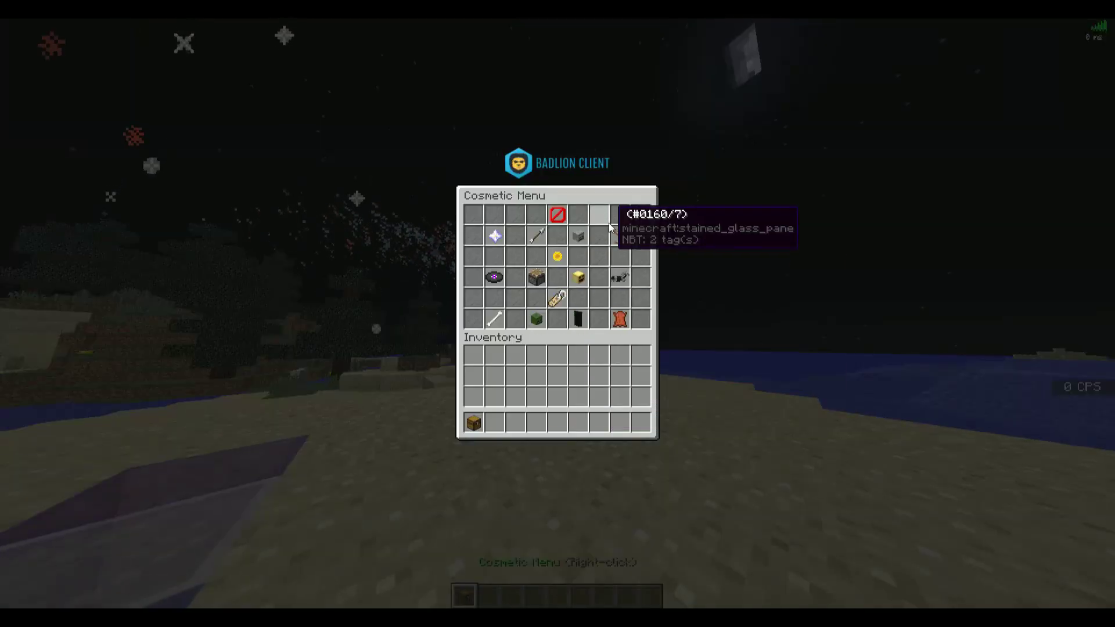
{"action": "left_click", "coordinate": [535, 279]}
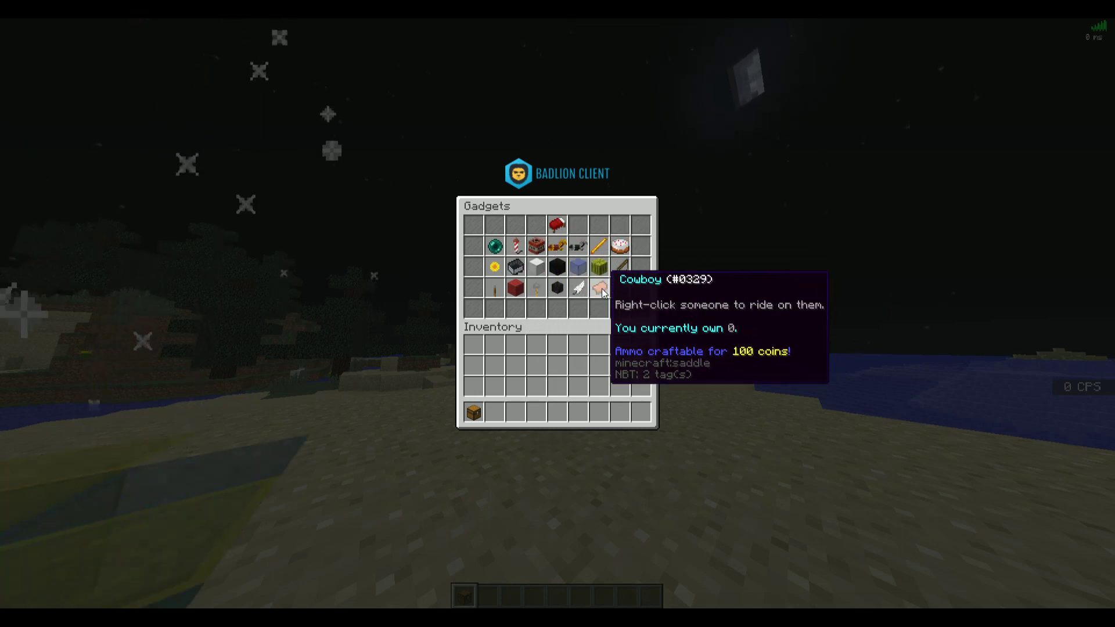
{"action": "left_click", "coordinate": [517, 287]}
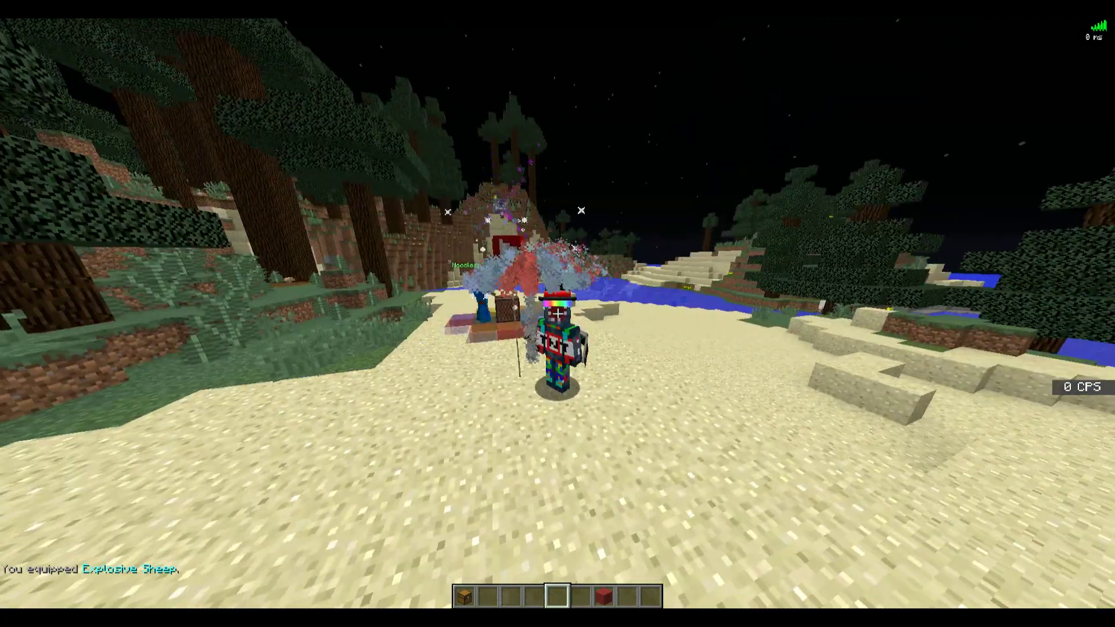
Try to use the Explosive Sheep gadget by purchasing ammo for it
{"action": "key", "text": "7"}
{"action": "right_click", "coordinate": [557, 313]}
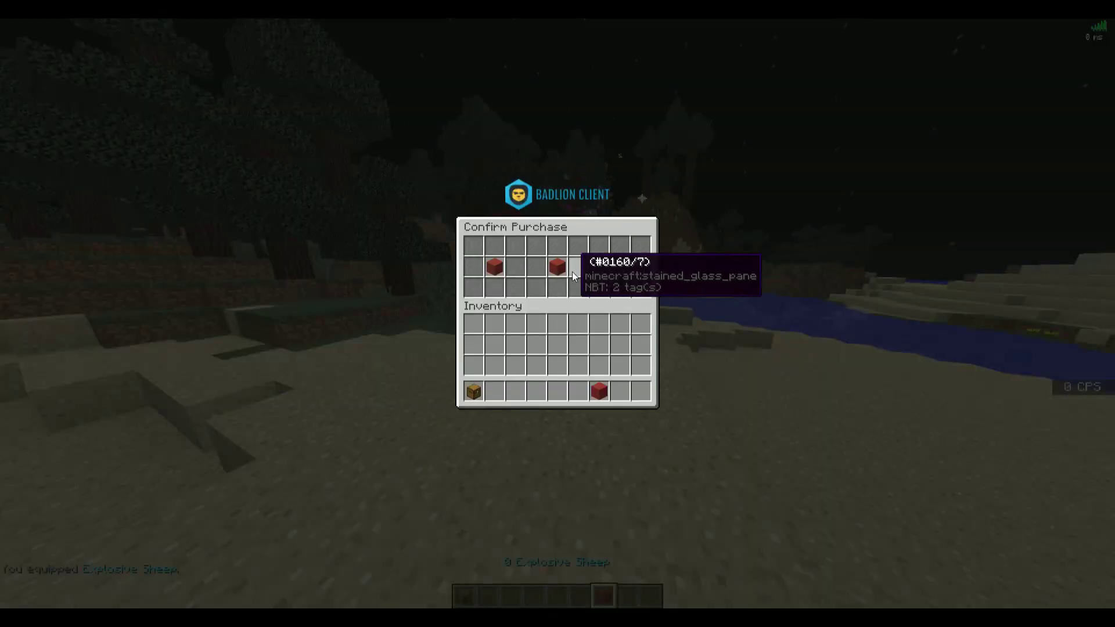
{"action": "left_click", "coordinate": [610, 267]}
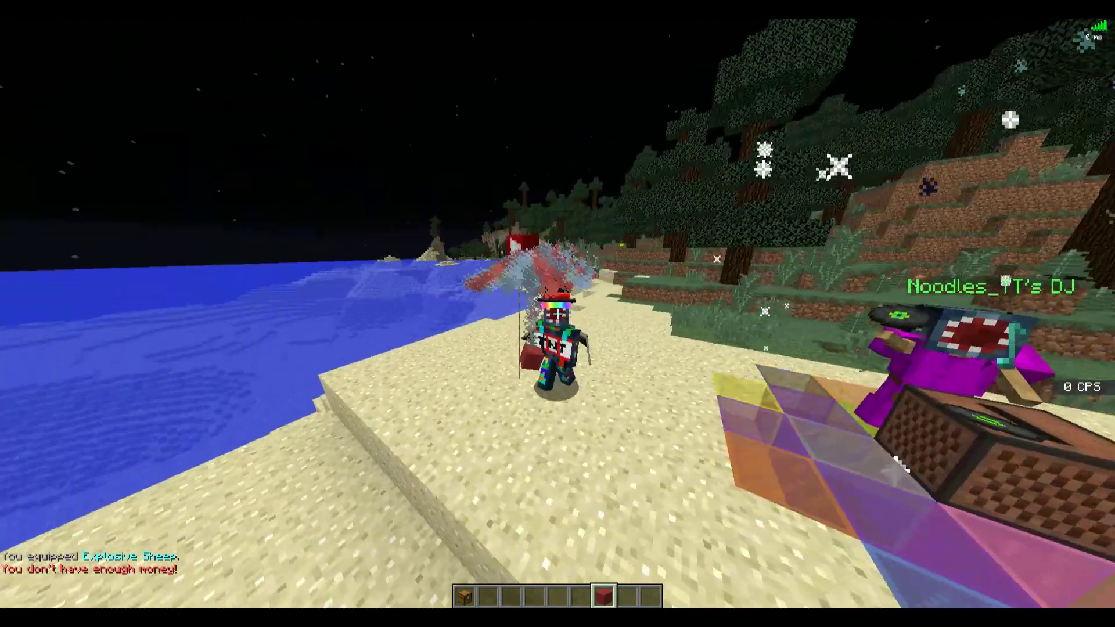
Set the player's balance to 1000000 coins with the /pc set coins command
{"action": "key", "text": "8"}
{"action": "key", "text": "t"}
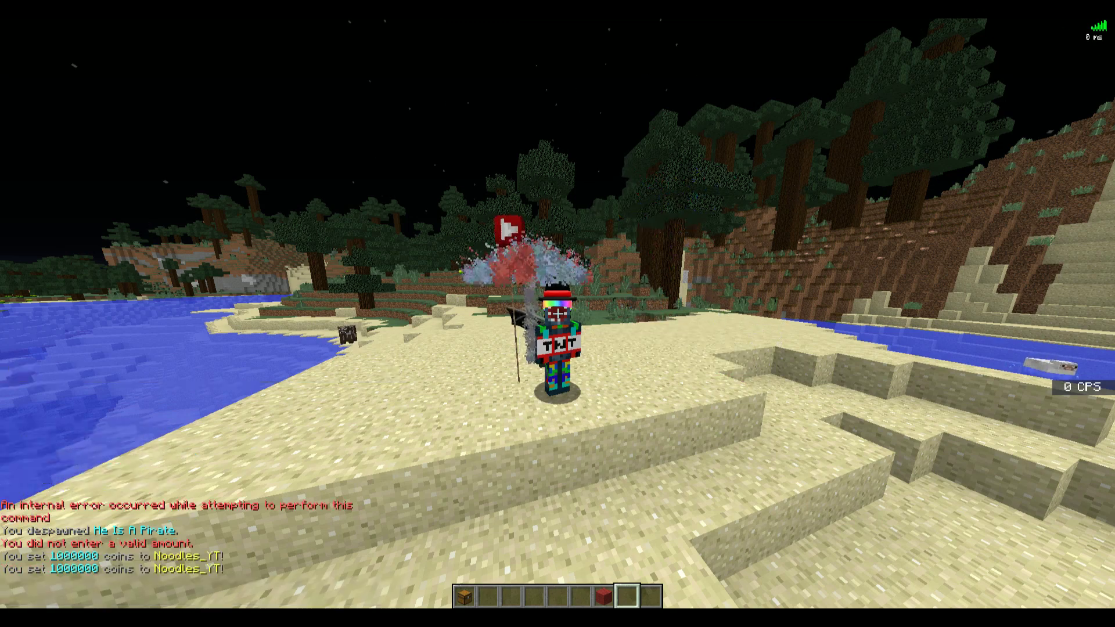
{"action": "key", "text": "t"}
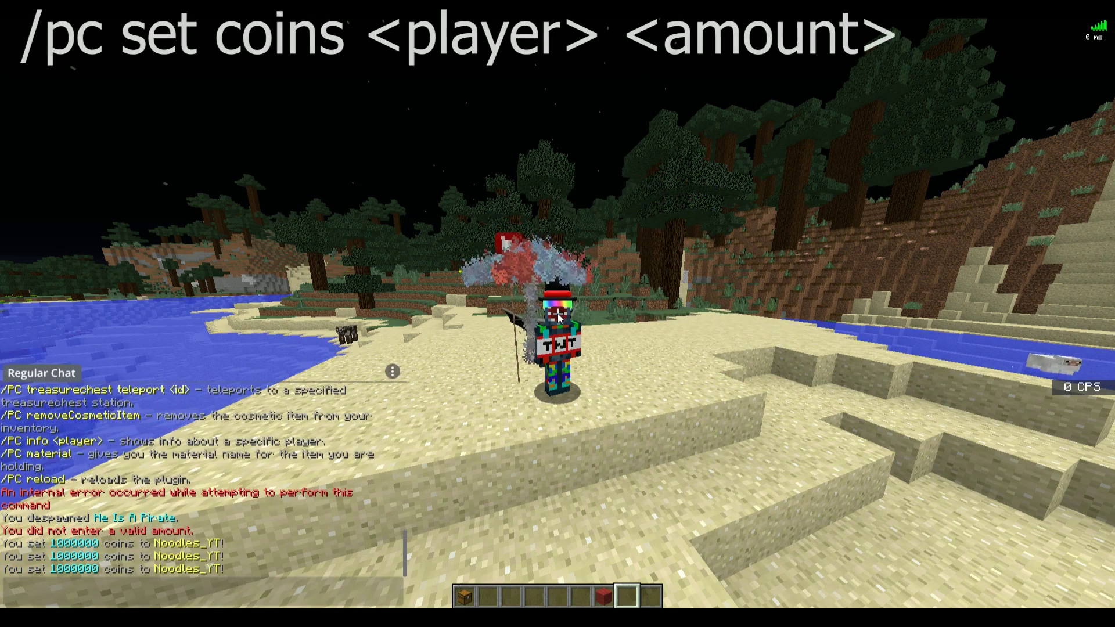
{"action": "key", "text": "Escape"}
{"action": "key", "text": "t"}
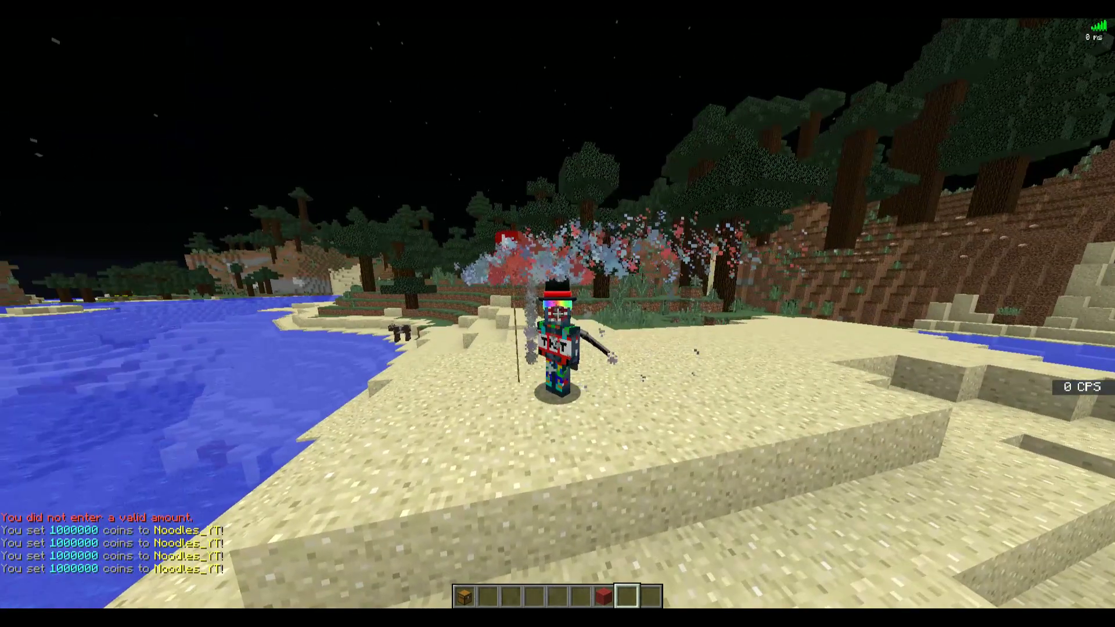
Purchase ammo for the Explosive Sheep gadget and try it out on the beach
{"action": "key", "text": "7"}
{"action": "right_click", "coordinate": [558, 314]}
{"action": "left_click", "coordinate": [616, 266]}
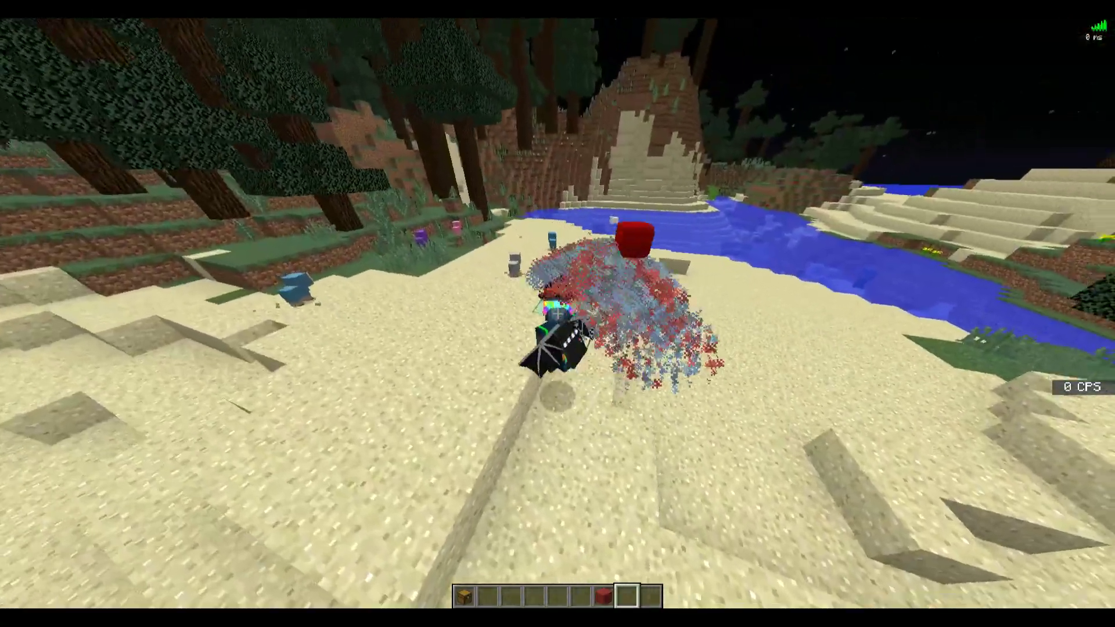
{"action": "key", "text": "7"}
{"action": "key", "text": "w"}
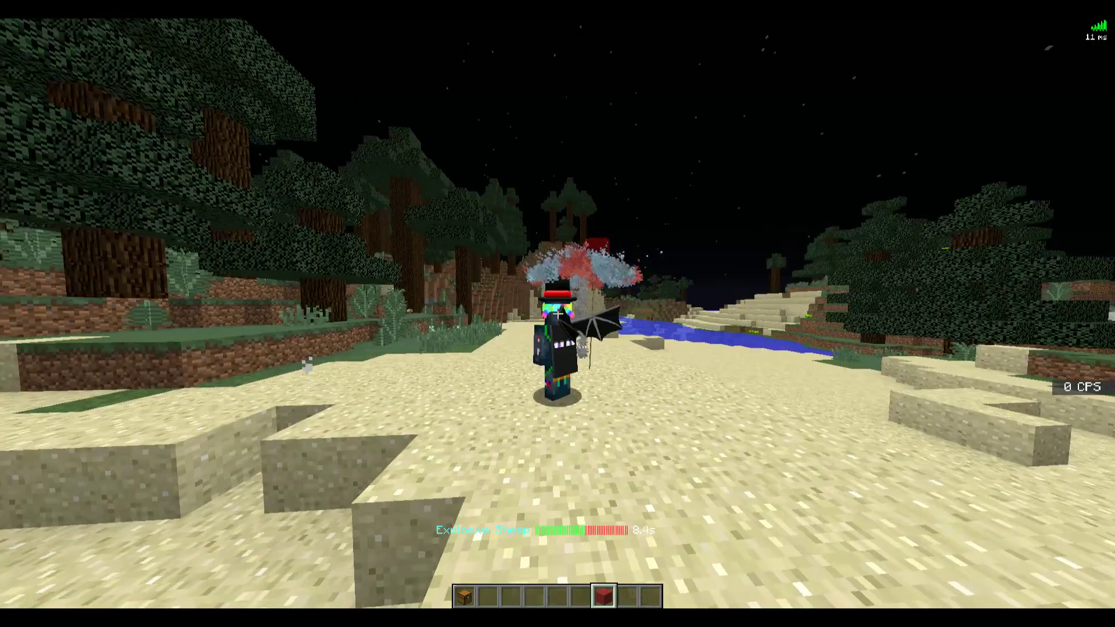
Equip Rage from the Emotes section of the Cosmetic Menu and view the character's face from the front
{"action": "key", "text": "1"}
{"action": "right_click", "coordinate": [557, 314]}
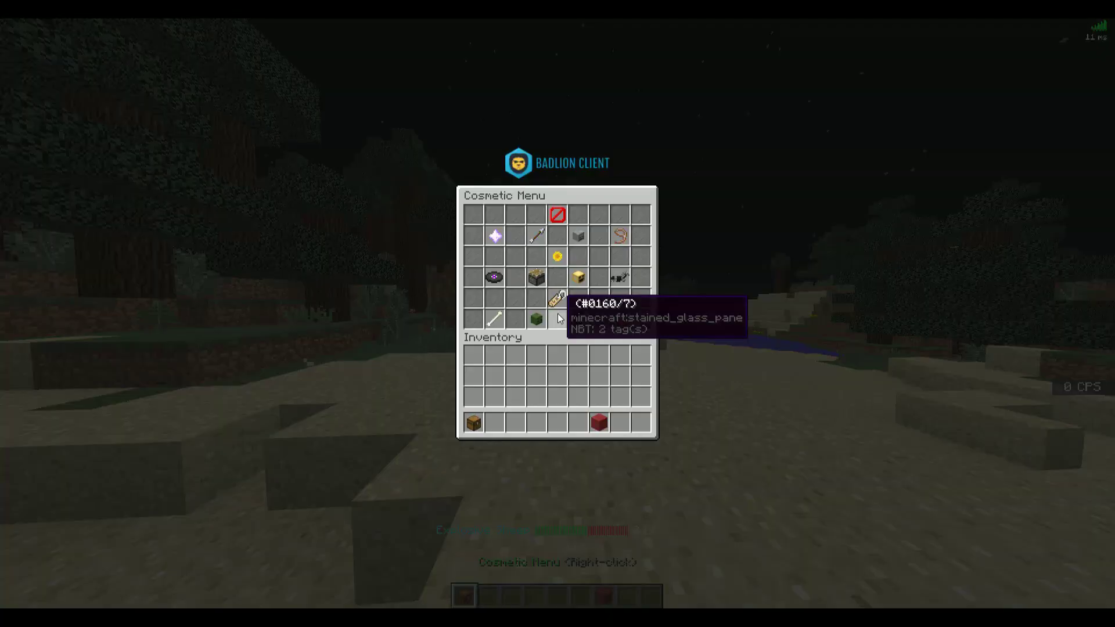
{"action": "left_click", "coordinate": [576, 278]}
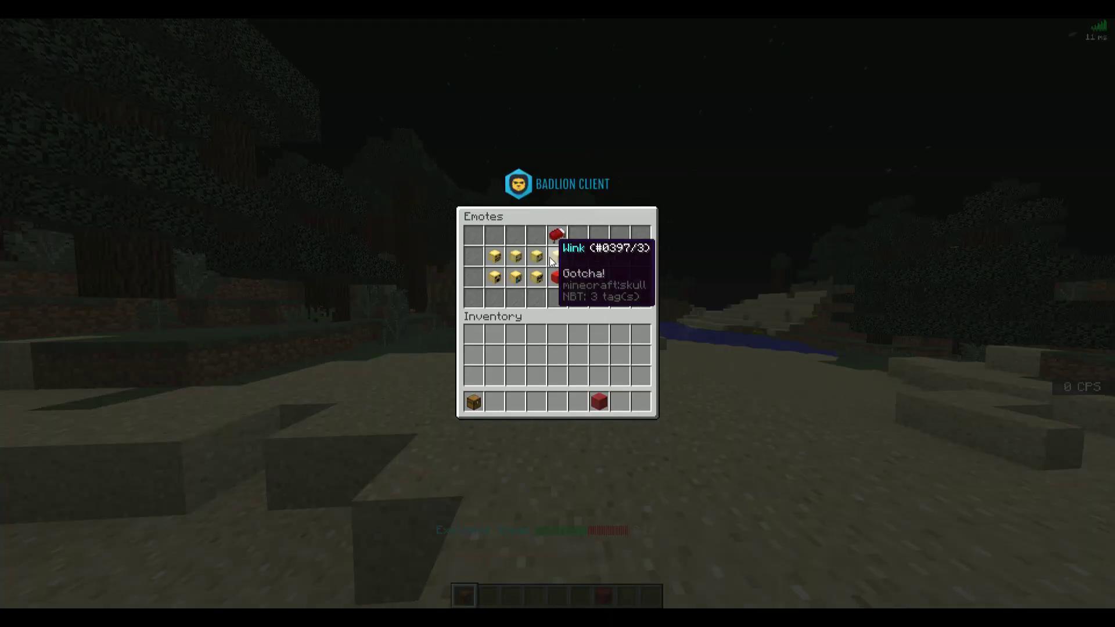
{"action": "left_click", "coordinate": [556, 260]}
{"action": "key", "text": "F5"}
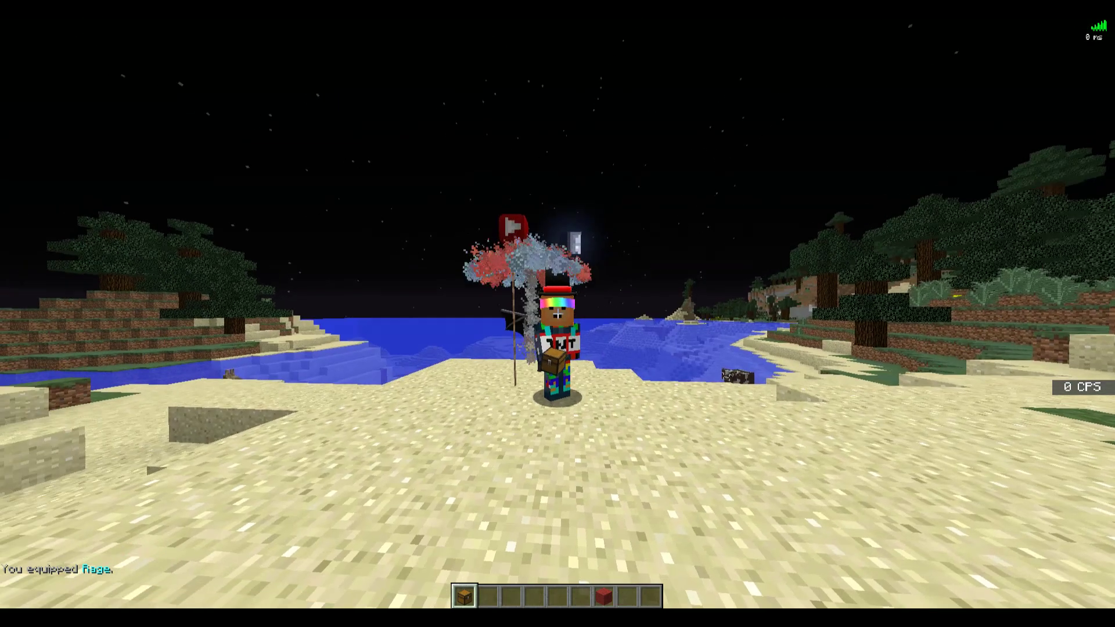
{"action": "key", "text": "F5"}
Spawn the Decrepit Warhorse from the Mounts section of the Cosmetic Menu and ride it along the beach
{"action": "right_click", "coordinate": [558, 314]}
{"action": "left_click", "coordinate": [610, 316]}
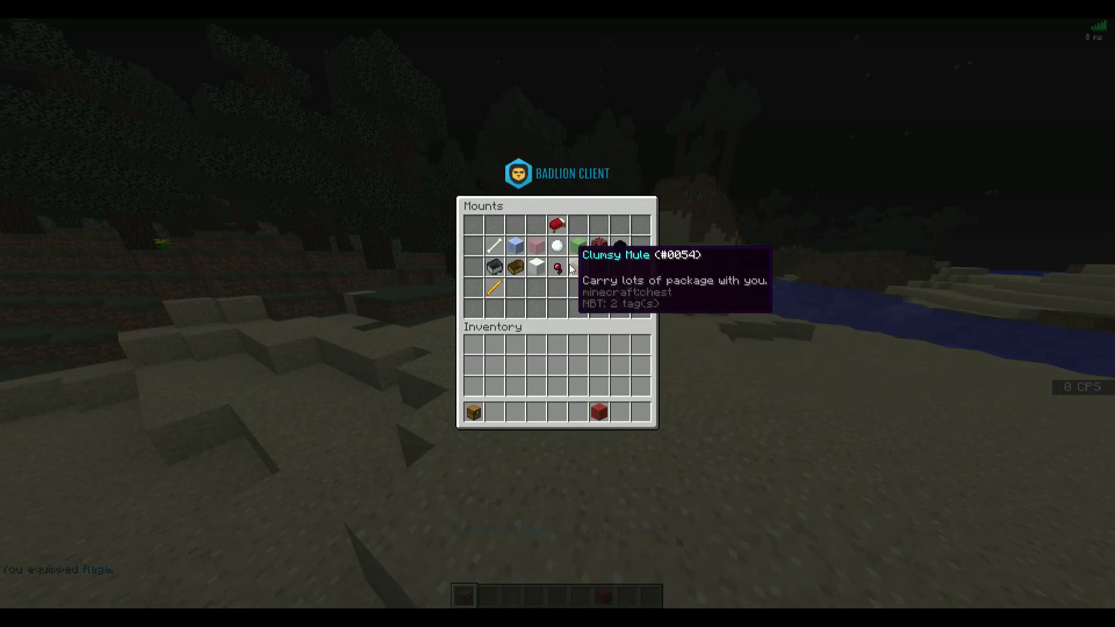
{"action": "left_click", "coordinate": [601, 266]}
{"action": "key", "text": "2"}
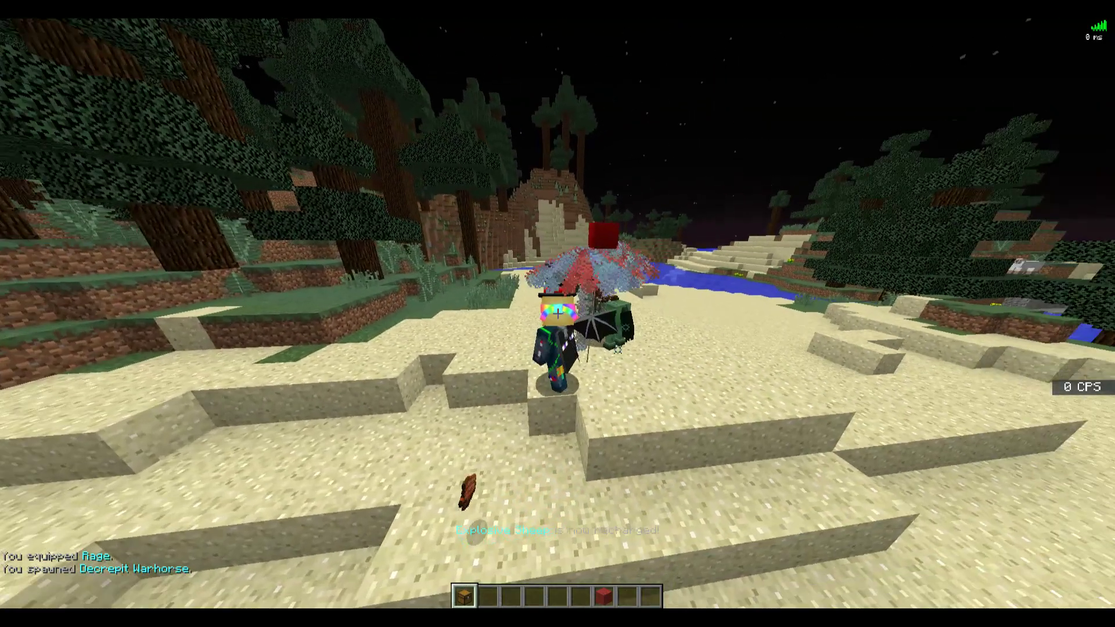
{"action": "right_click", "coordinate": [558, 314]}
{"action": "key", "text": "w"}
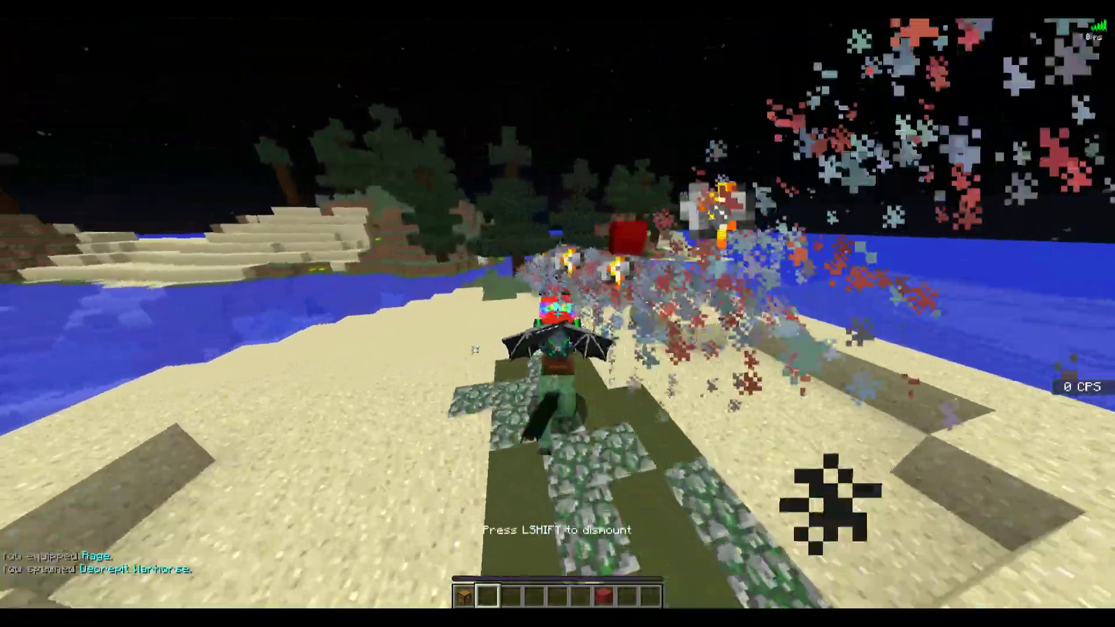
Ride the Decrepit Warhorse further along the beach and dismount it
{"action": "key", "text": "w"}
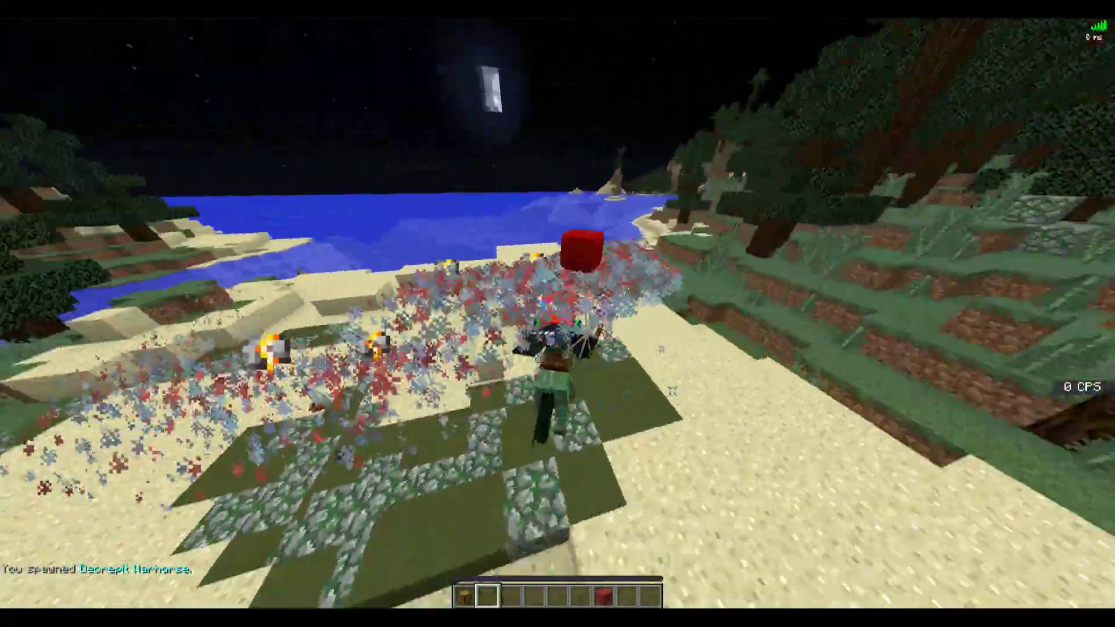
{"action": "key", "text": "w"}
{"action": "key", "text": "shift"}
Equip the Ping status from the Statuses section of the Cosmetic Menu
{"action": "key", "text": "1"}
{"action": "right_click", "coordinate": [557, 314]}
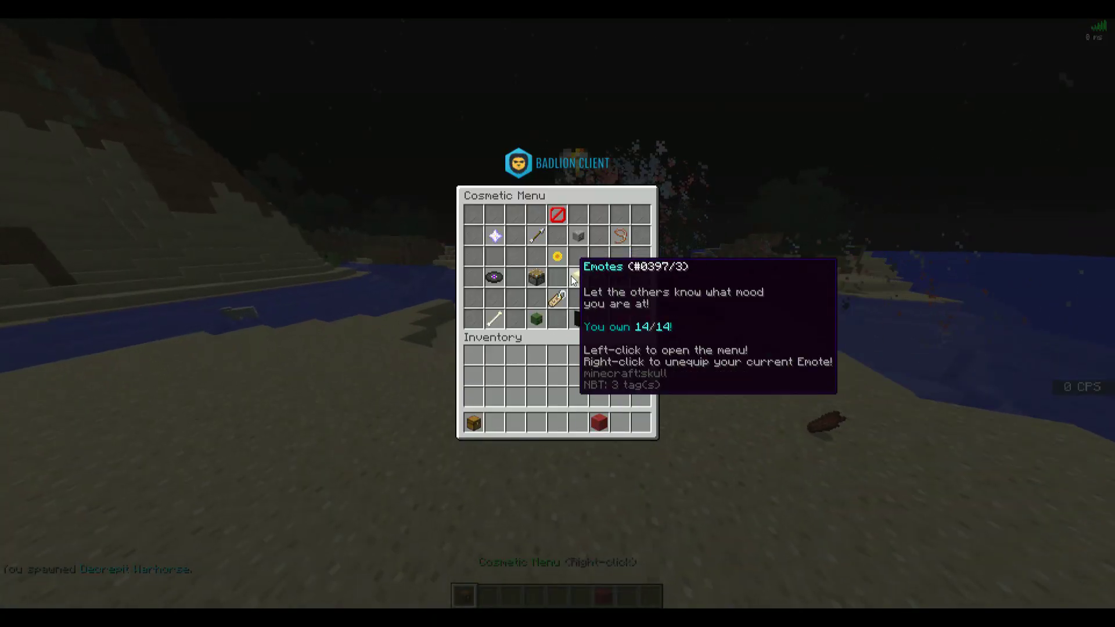
{"action": "left_click", "coordinate": [551, 300]}
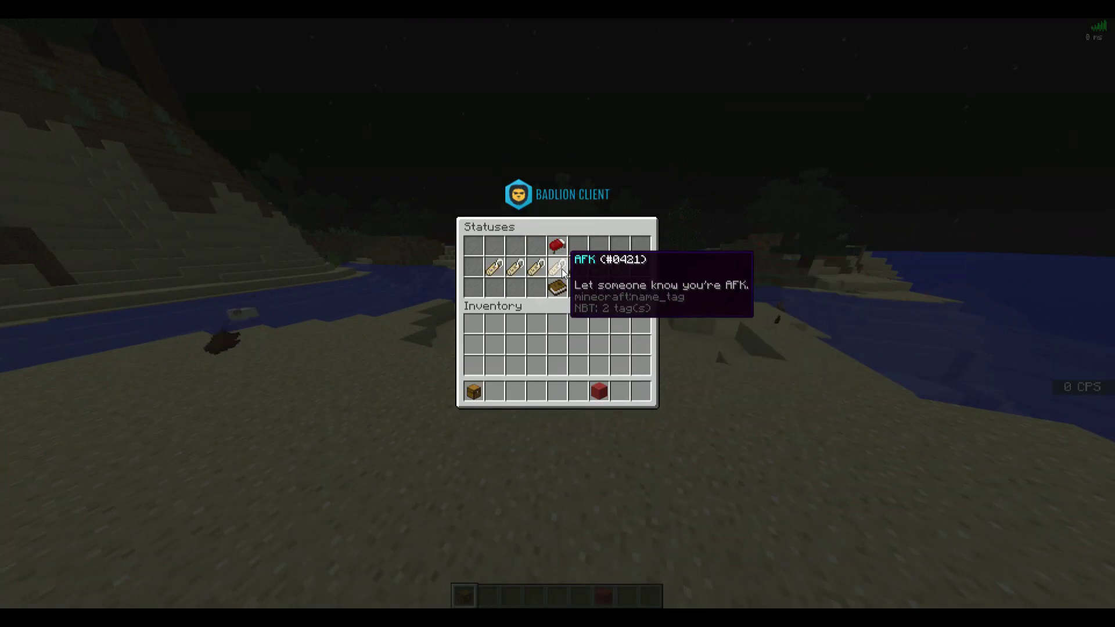
{"action": "left_click", "coordinate": [597, 268]}
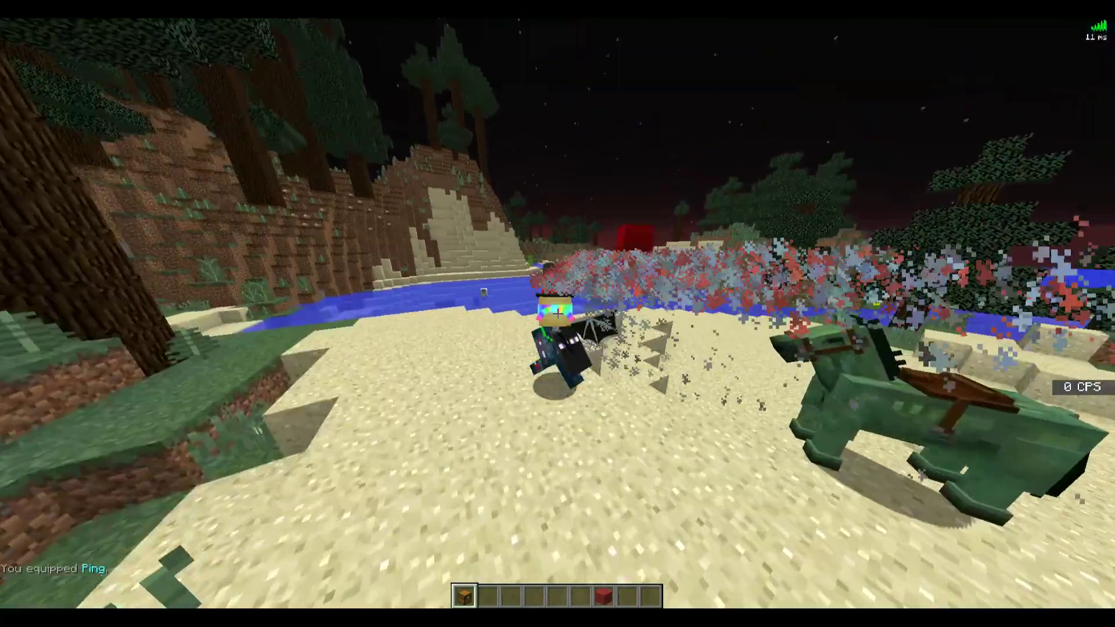
Spawn the Elf pet from the Pets section of the Cosmetic Menu, and replace it with the Villager
{"action": "right_click", "coordinate": [557, 314]}
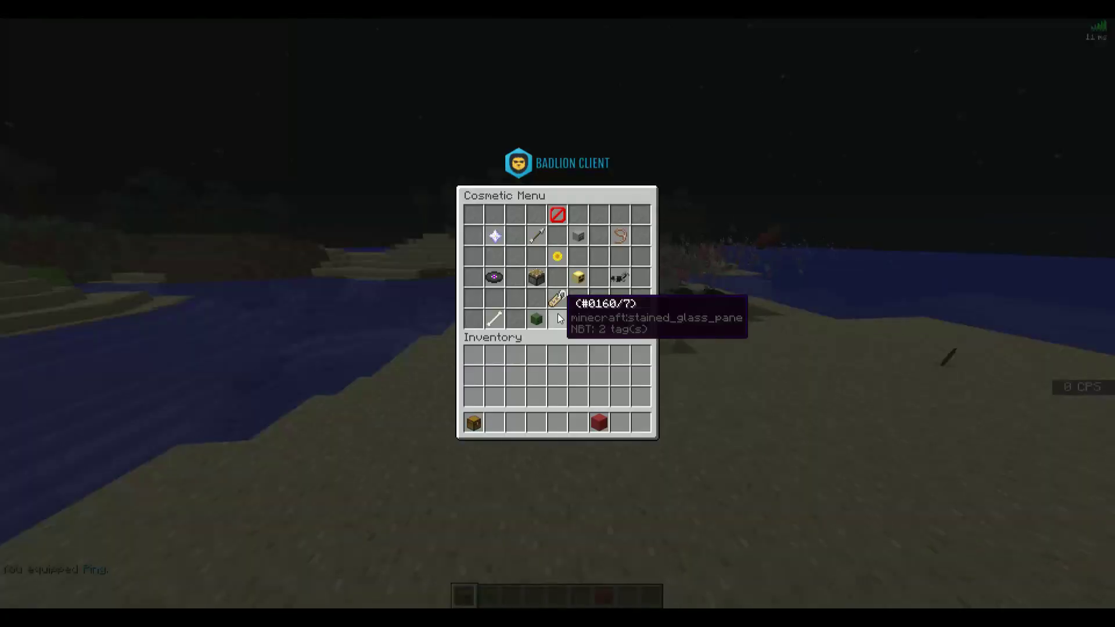
{"action": "left_click", "coordinate": [499, 321]}
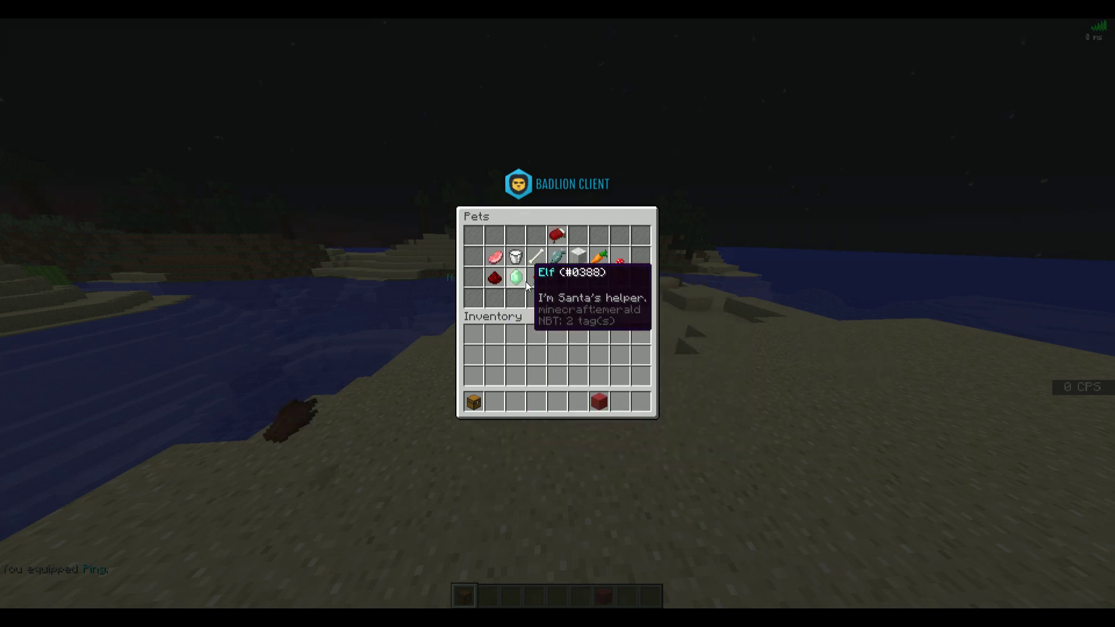
{"action": "left_click", "coordinate": [517, 278]}
{"action": "right_click", "coordinate": [558, 314]}
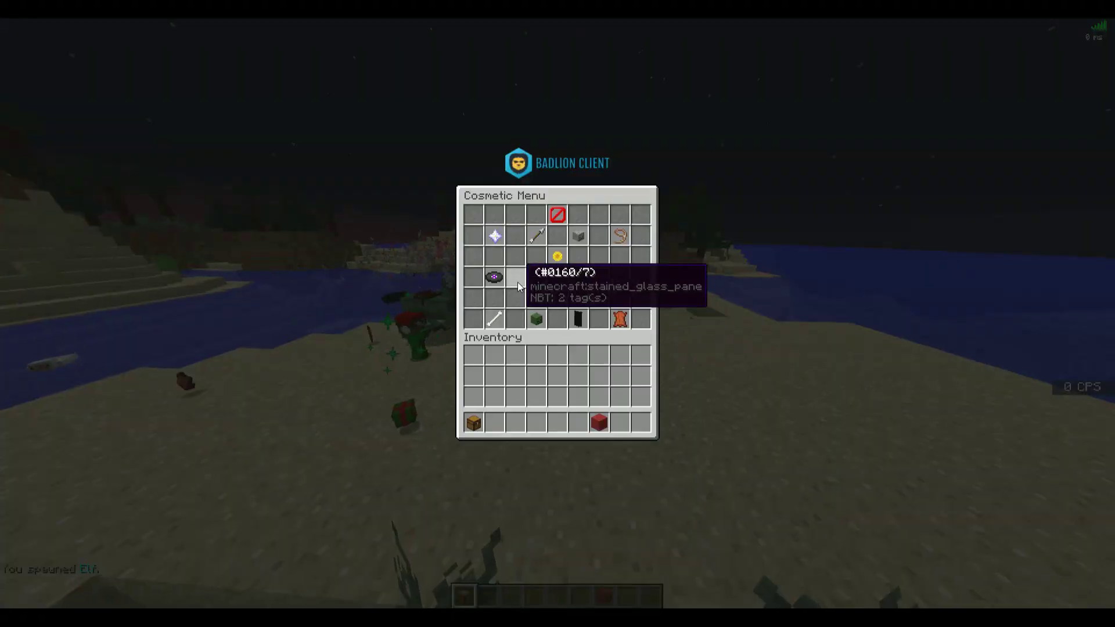
{"action": "left_click", "coordinate": [496, 323]}
{"action": "left_click", "coordinate": [594, 279]}
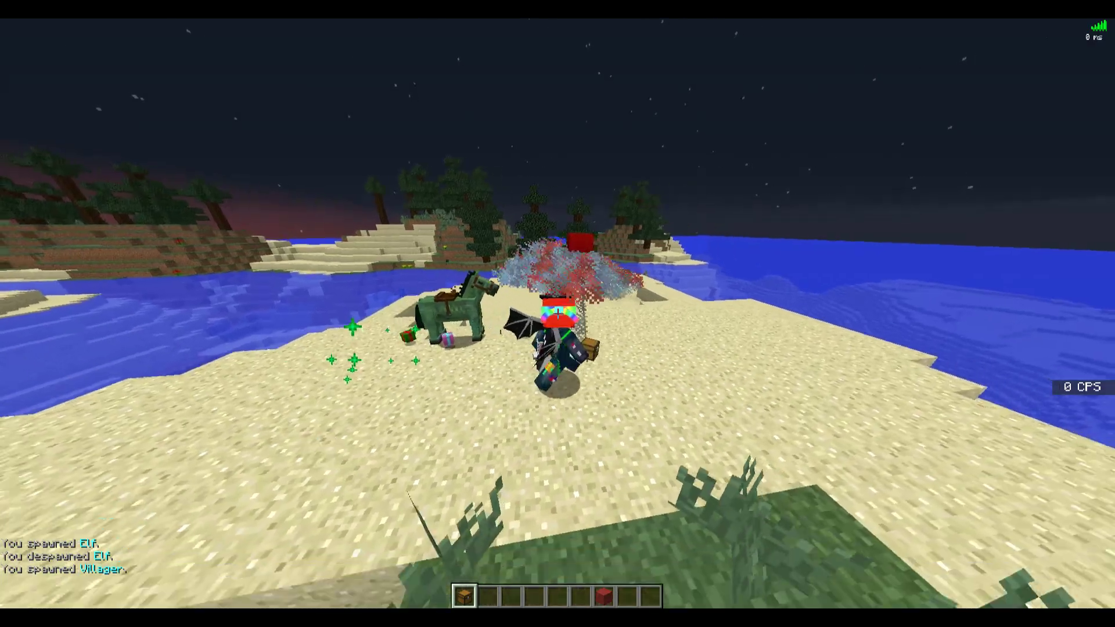
Spawn the Pig pet from the Pets section, and replace it with the Easter Bunny
{"action": "right_click", "coordinate": [558, 314]}
{"action": "left_click", "coordinate": [494, 317]}
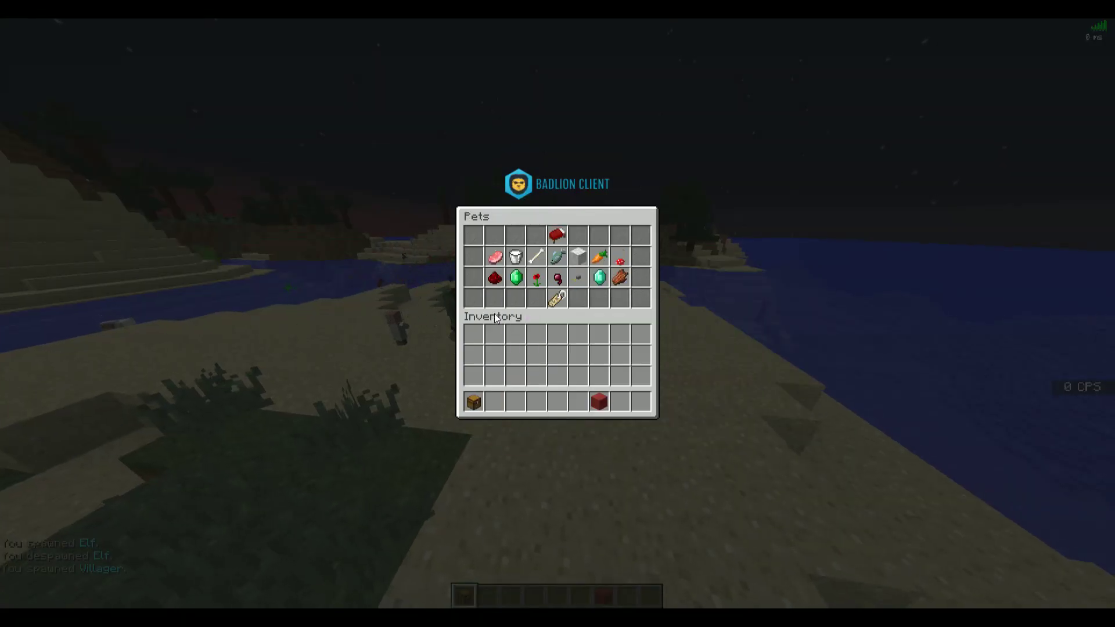
{"action": "left_click", "coordinate": [494, 253]}
{"action": "right_click", "coordinate": [558, 314]}
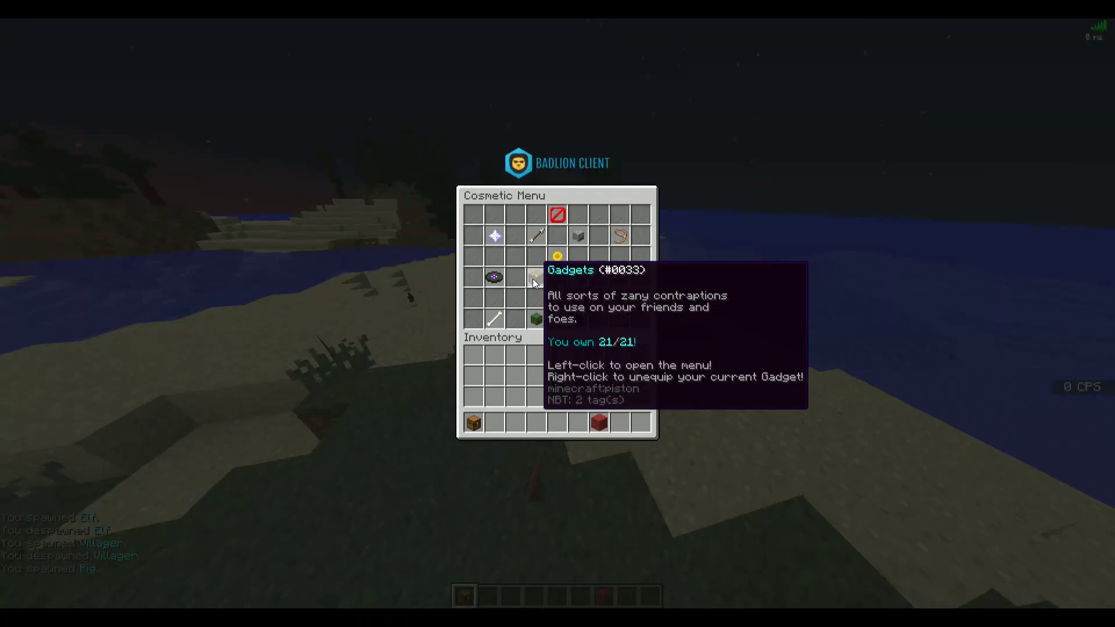
{"action": "left_click", "coordinate": [488, 321]}
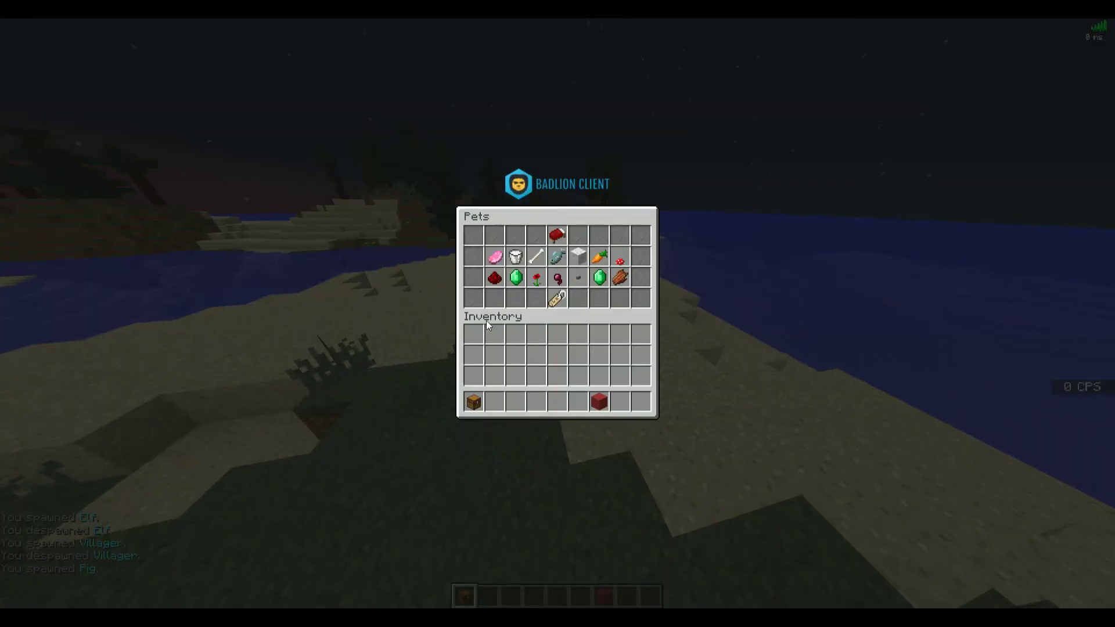
{"action": "left_click", "coordinate": [600, 256]}
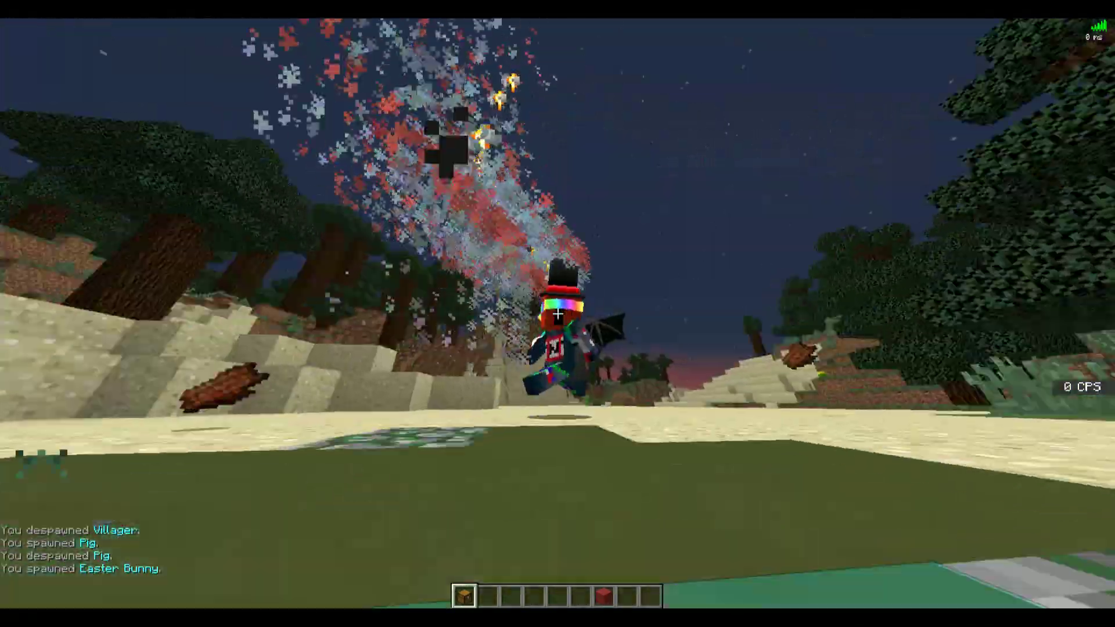
Spawn the Chicken from the Miniatures section of the Cosmetic Menu, and replace it with the Cow
{"action": "right_click", "coordinate": [557, 313]}
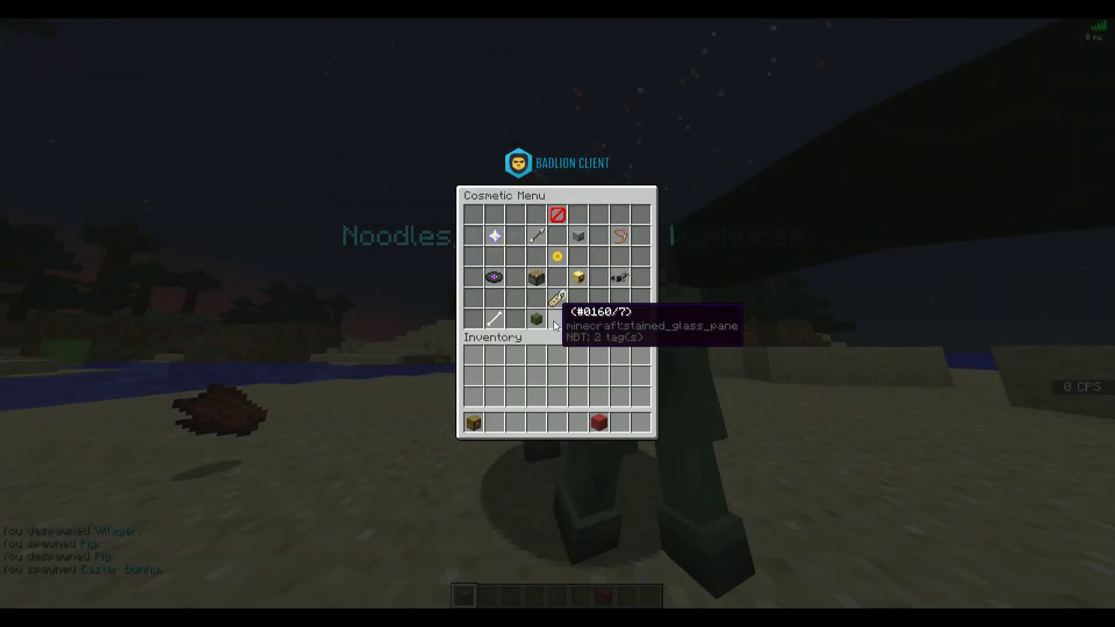
{"action": "left_click", "coordinate": [536, 321]}
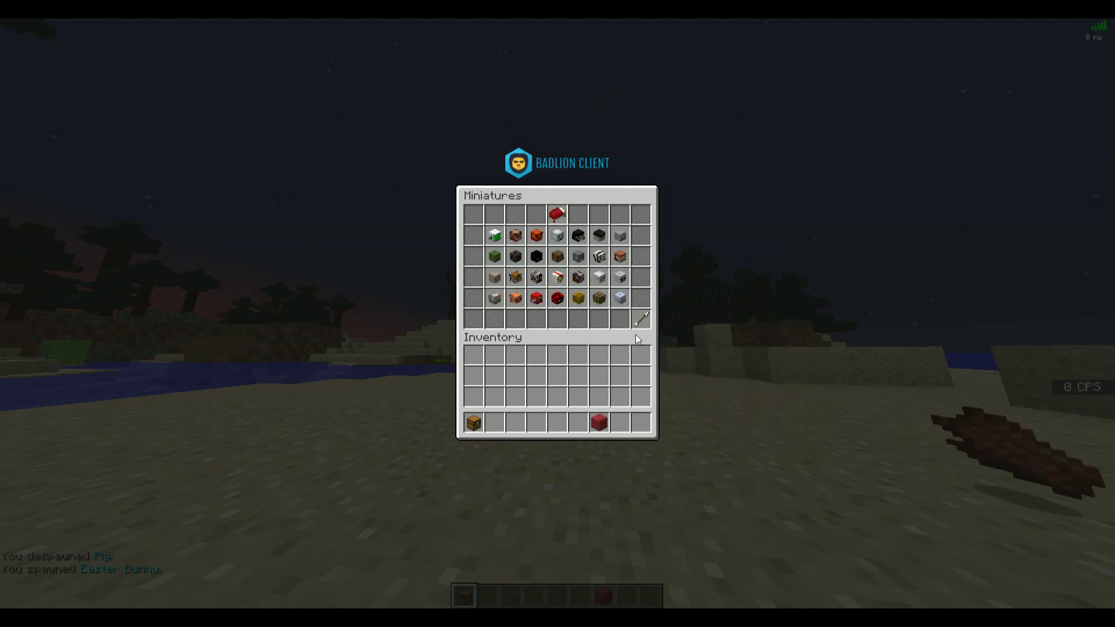
{"action": "left_click", "coordinate": [563, 276]}
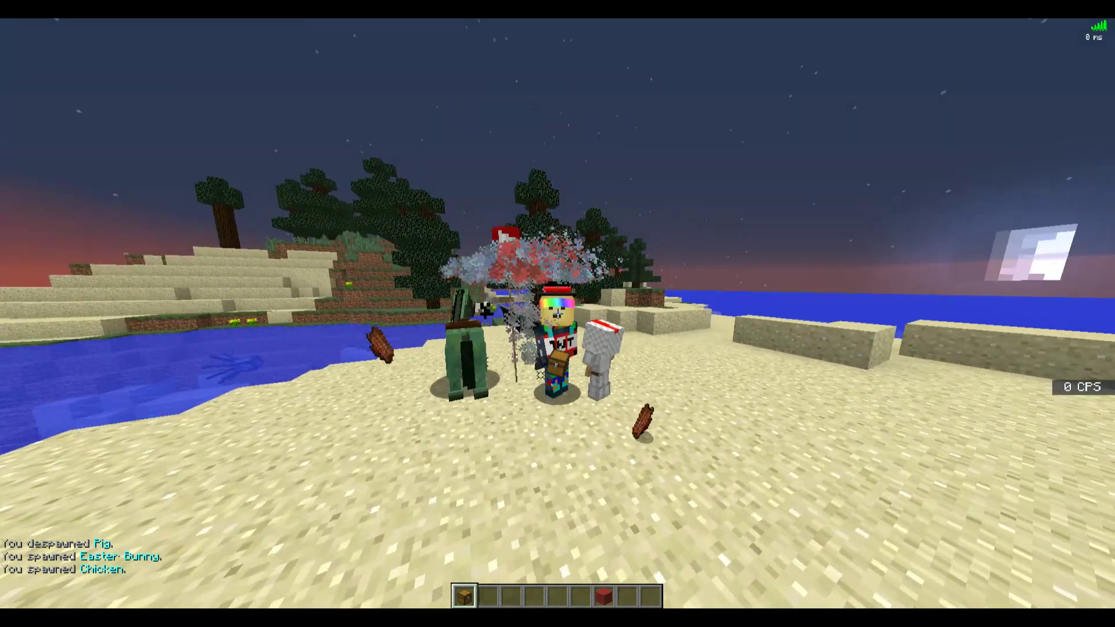
{"action": "right_click", "coordinate": [558, 314]}
{"action": "left_click", "coordinate": [536, 318]}
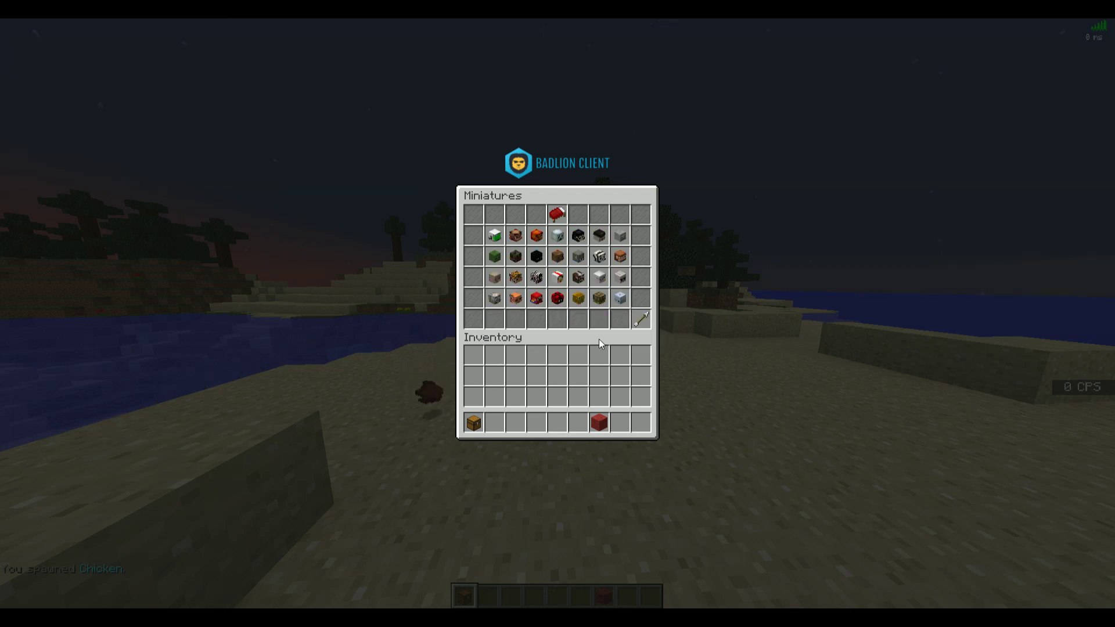
{"action": "left_click", "coordinate": [619, 298]}
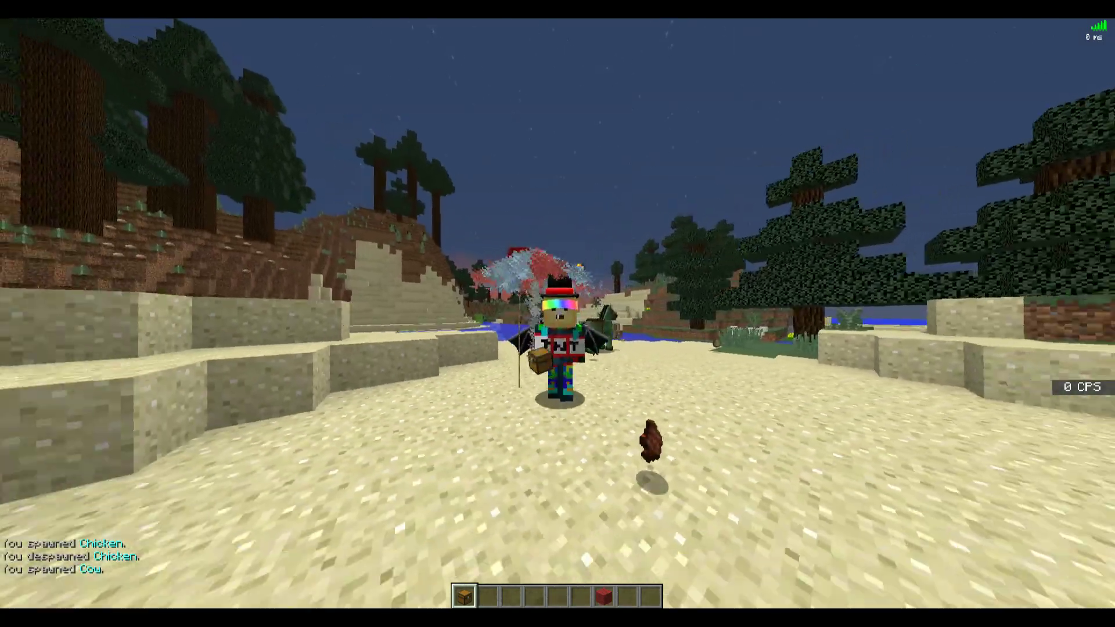
{"action": "right_click", "coordinate": [558, 314]}
{"action": "left_click", "coordinate": [497, 298]}
{"action": "left_click", "coordinate": [559, 298]}
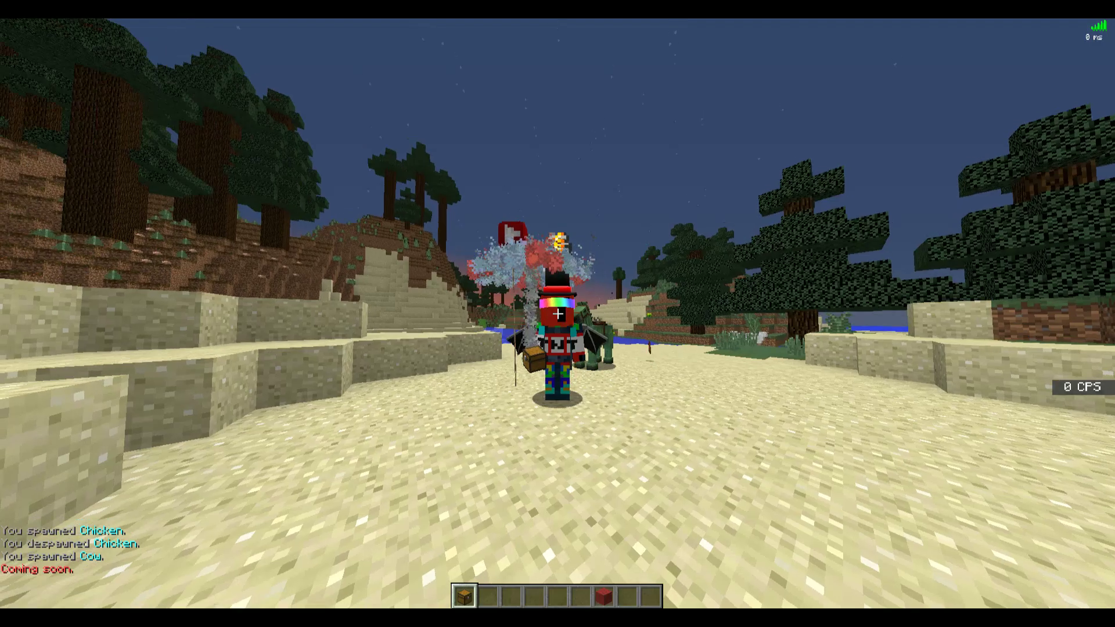
{"action": "key", "text": "e"}
{"action": "key", "text": "e"}
Replace the current miniature with the Panda from the Miniatures section and walk with it on the beach
{"action": "right_click", "coordinate": [558, 313]}
{"action": "left_click", "coordinate": [532, 317]}
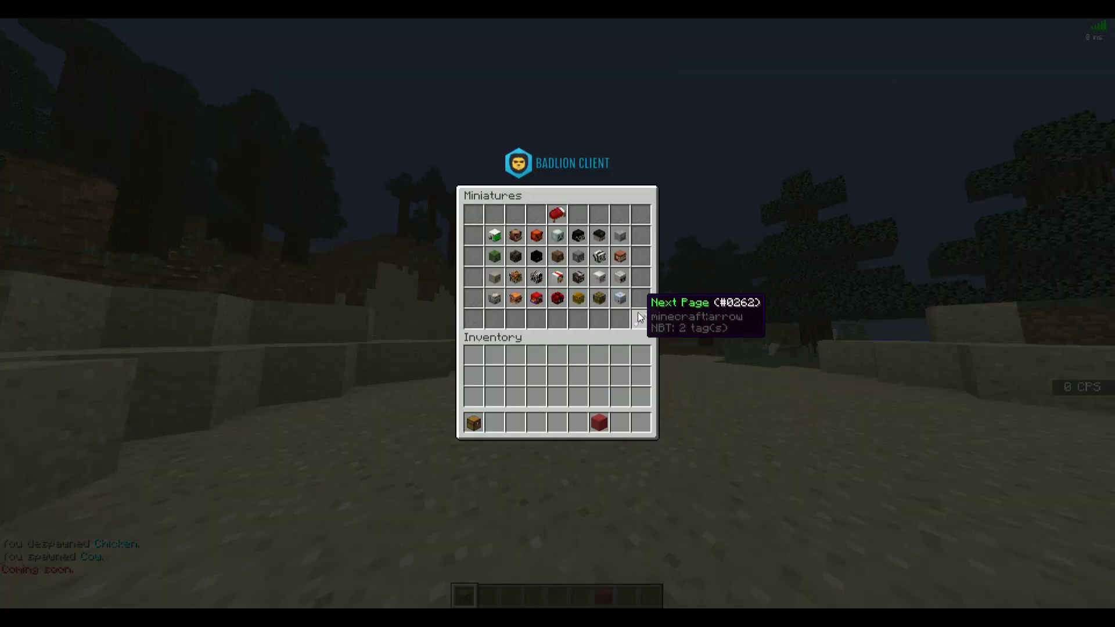
{"action": "left_click", "coordinate": [599, 256]}
{"action": "key", "text": "w"}
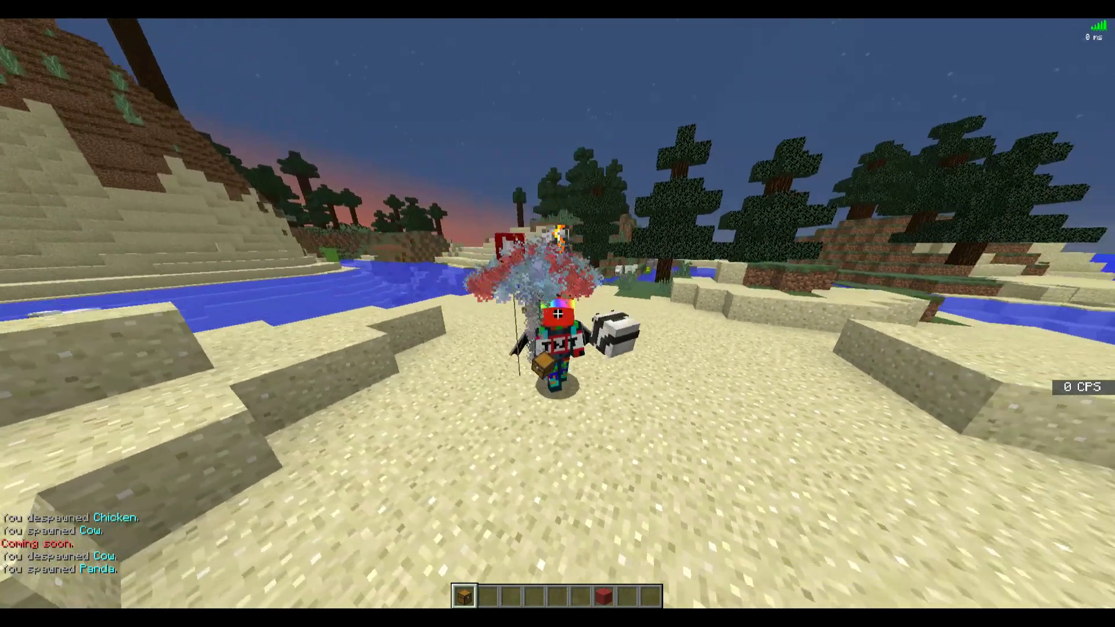
Replace the current miniature with the Tiger and walk around the beach with it
{"action": "right_click", "coordinate": [558, 313]}
{"action": "left_click", "coordinate": [511, 318]}
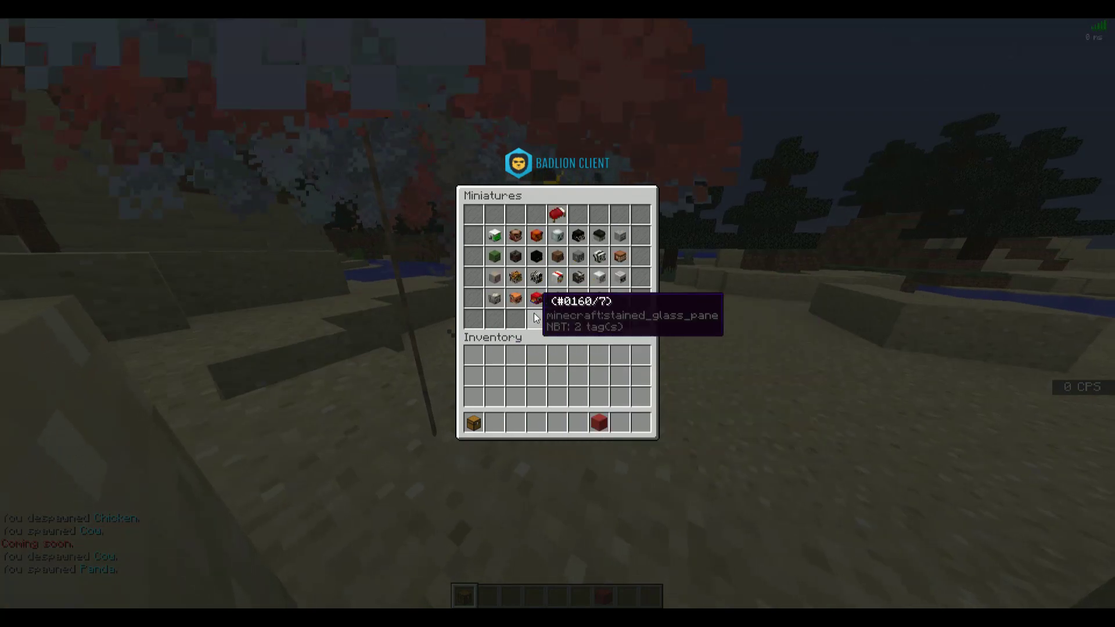
{"action": "left_click", "coordinate": [509, 285]}
{"action": "right_click", "coordinate": [558, 314]}
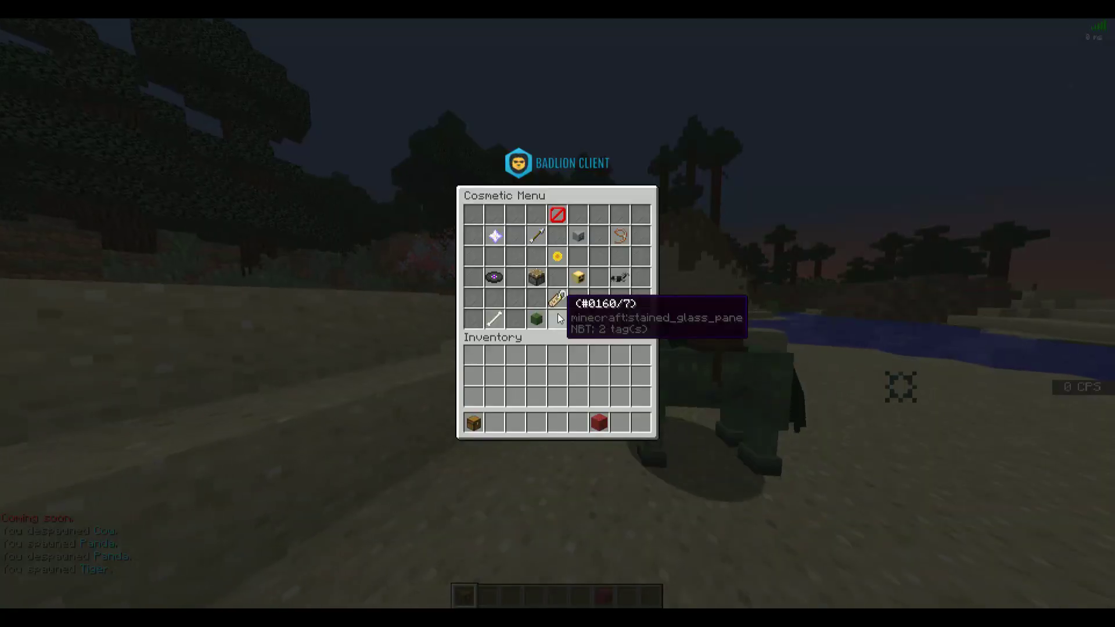
{"action": "key", "text": "Escape"}
{"action": "key", "text": "w"}
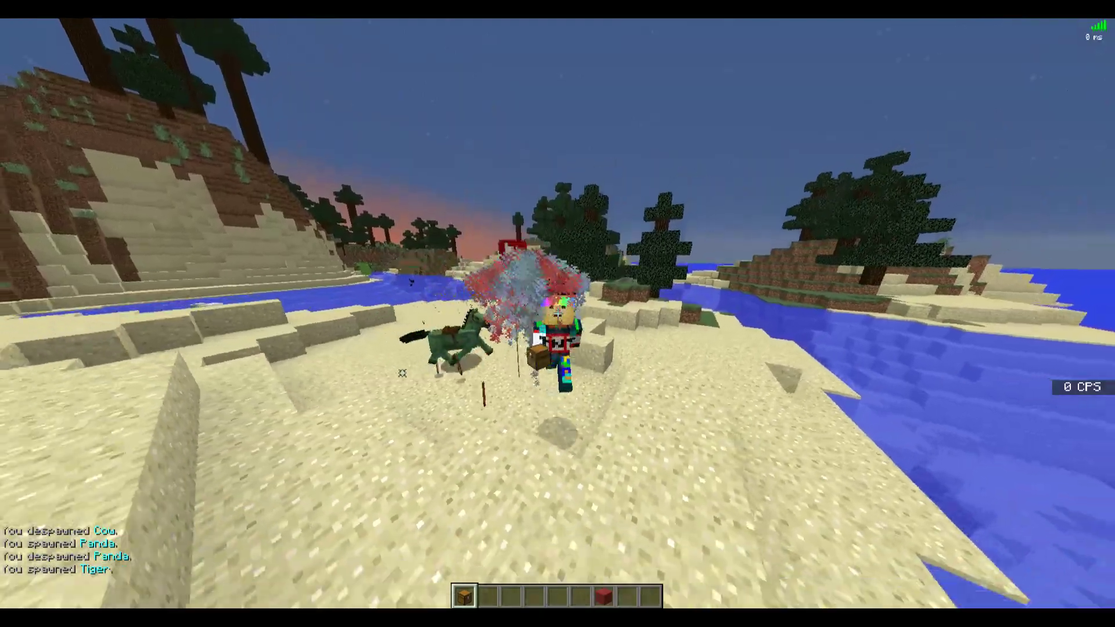
View the available banners in the Banners section and return to the main Cosmetic Menu
{"action": "right_click", "coordinate": [558, 314]}
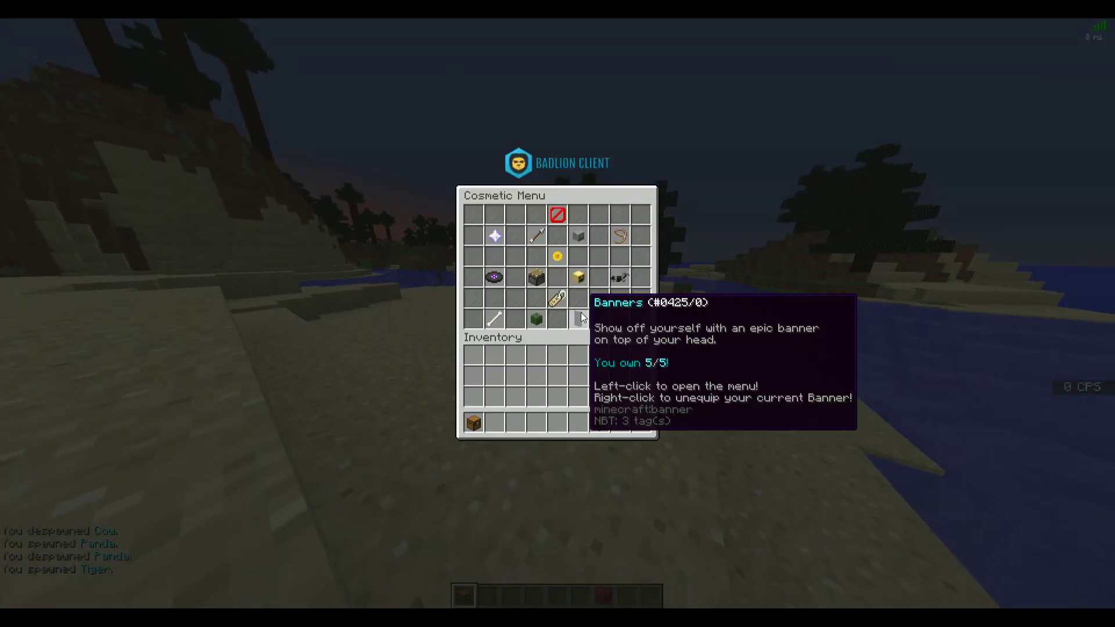
{"action": "left_click", "coordinate": [562, 303]}
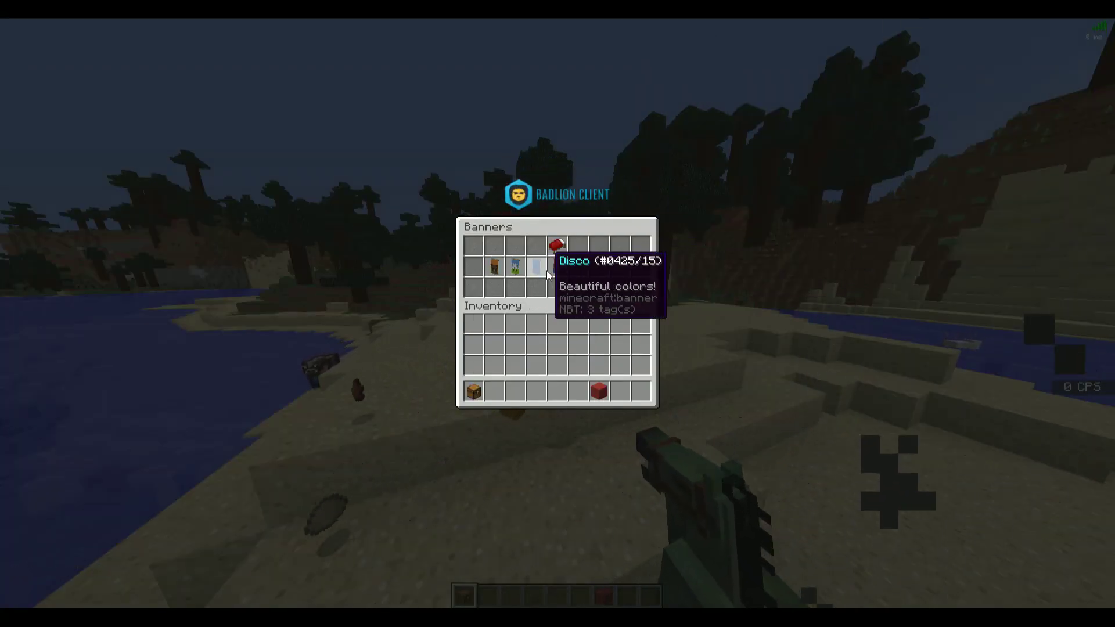
{"action": "left_click", "coordinate": [561, 246]}
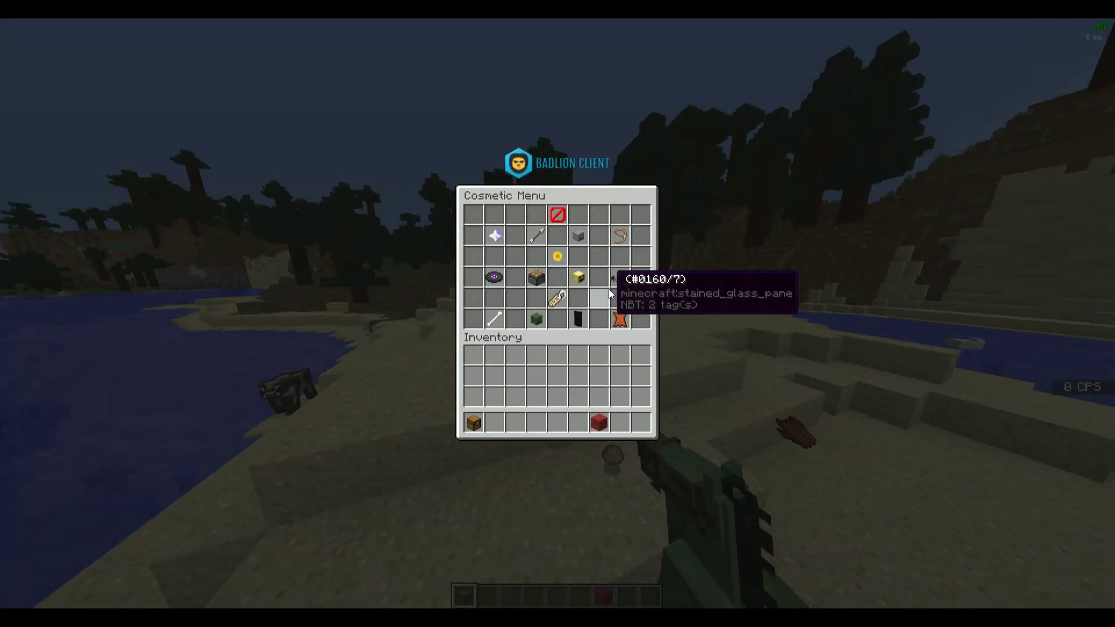
Morph into the Slime from the Morphs section, view the character on the beach, and unmorph
{"action": "left_click", "coordinate": [620, 323]}
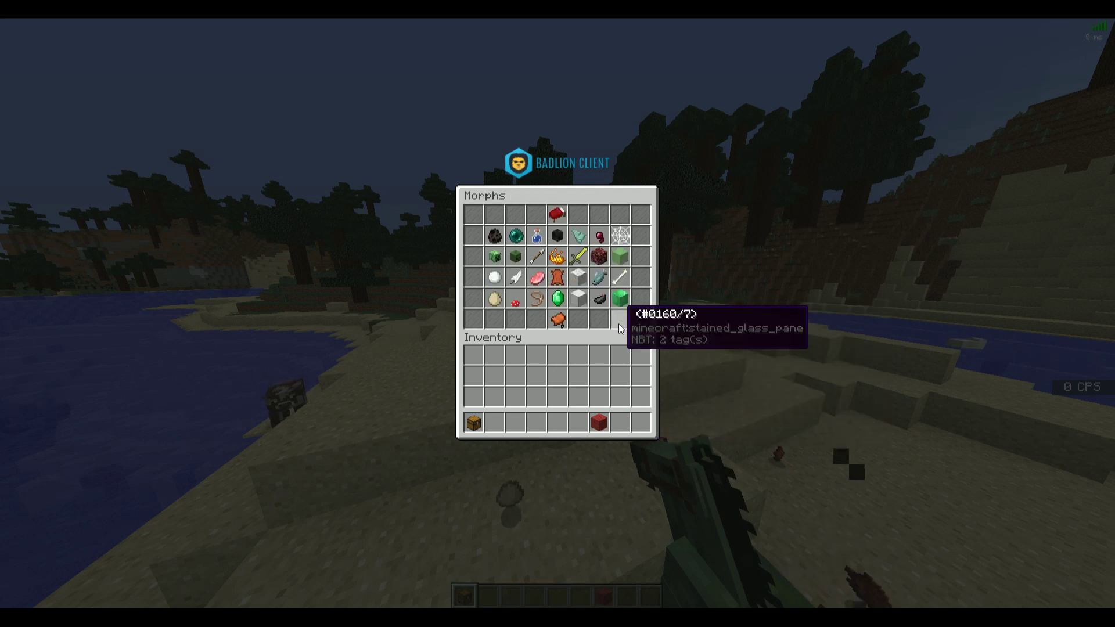
{"action": "left_click", "coordinate": [628, 265]}
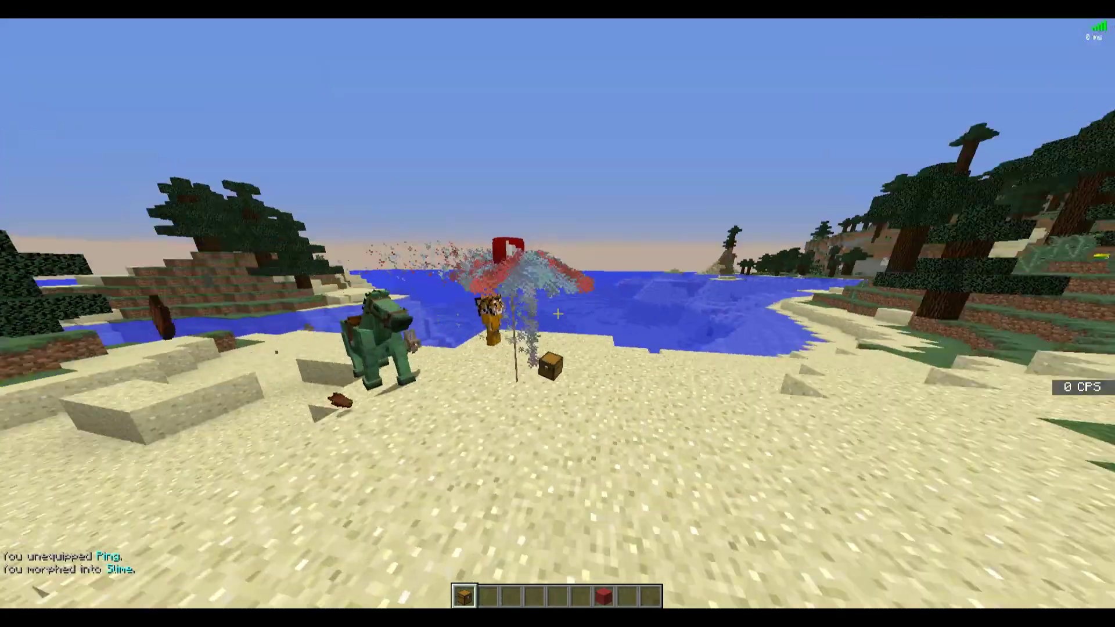
{"action": "right_click", "coordinate": [558, 314]}
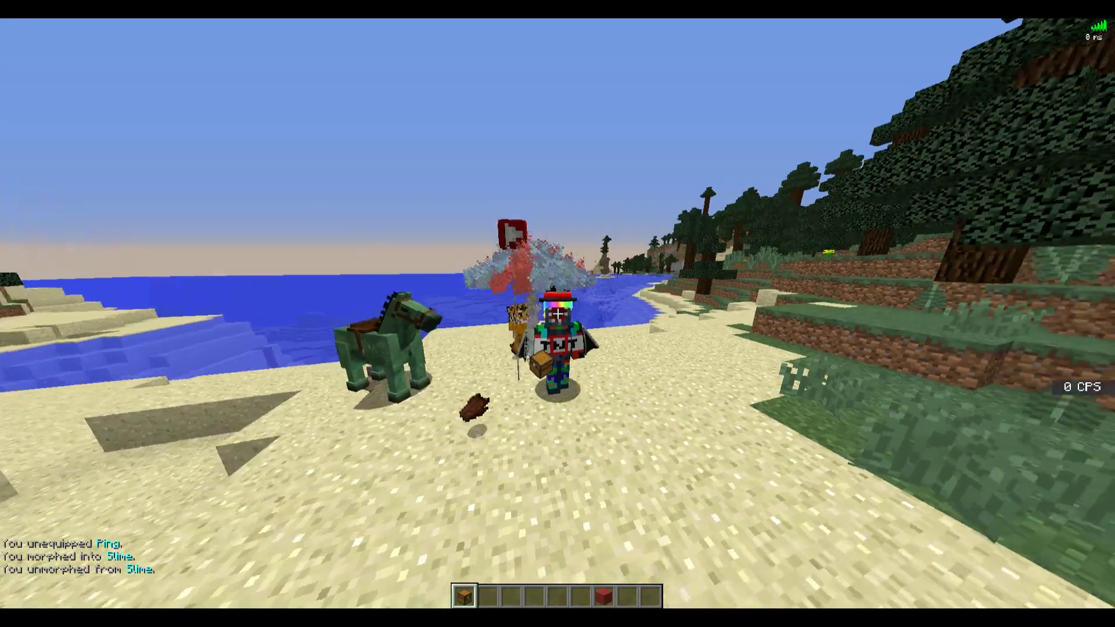
Remove the active mount, gadget, pet and miniature directly from the Cosmetic Menu
{"action": "right_click", "coordinate": [558, 313]}
{"action": "right_click", "coordinate": [620, 277]}
{"action": "right_click", "coordinate": [558, 314]}
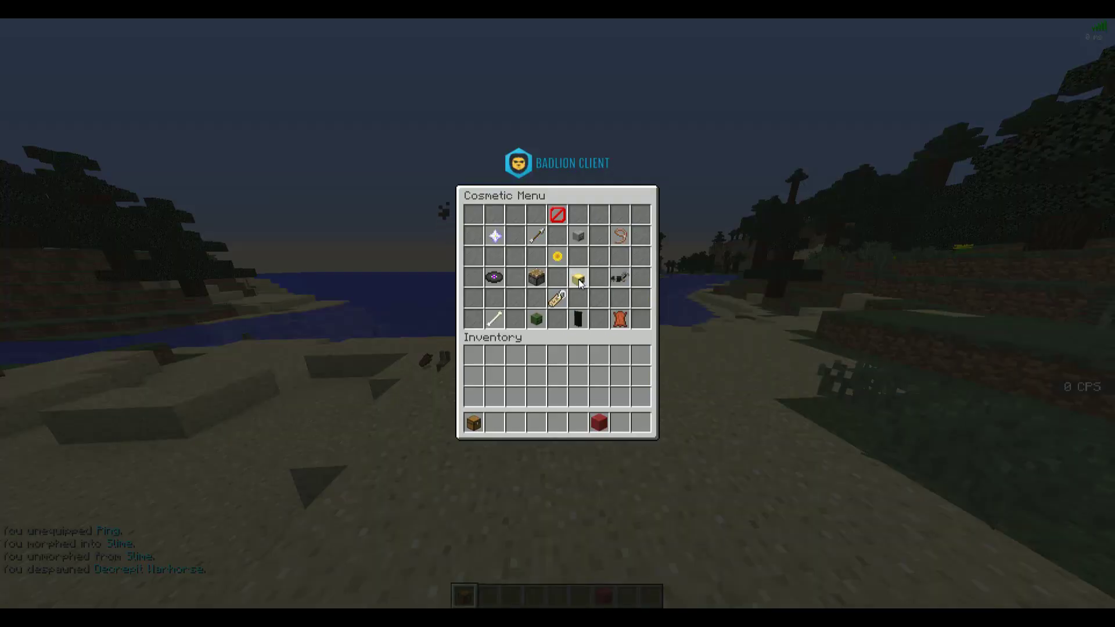
{"action": "right_click", "coordinate": [534, 278]}
{"action": "right_click", "coordinate": [494, 319]}
{"action": "right_click", "coordinate": [539, 319]}
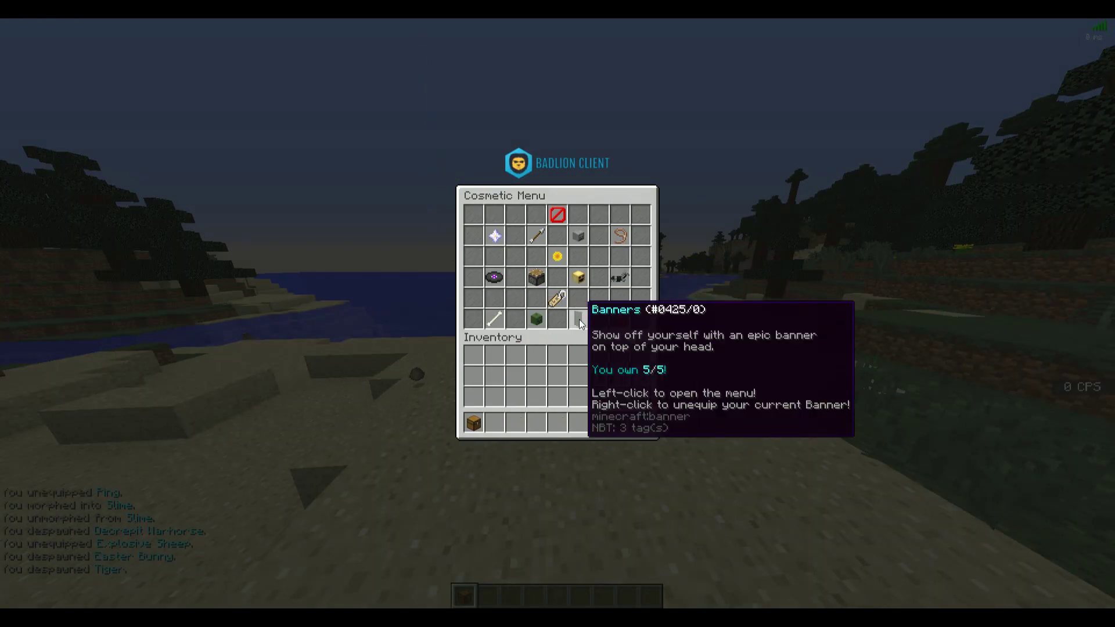
Remove the Musical Death, Sparkly Arrows, Umbrella and YouTube Balloon cosmetics from the Cosmetic Menu
{"action": "right_click", "coordinate": [579, 241]}
{"action": "right_click", "coordinate": [540, 235]}
{"action": "right_click", "coordinate": [497, 235]}
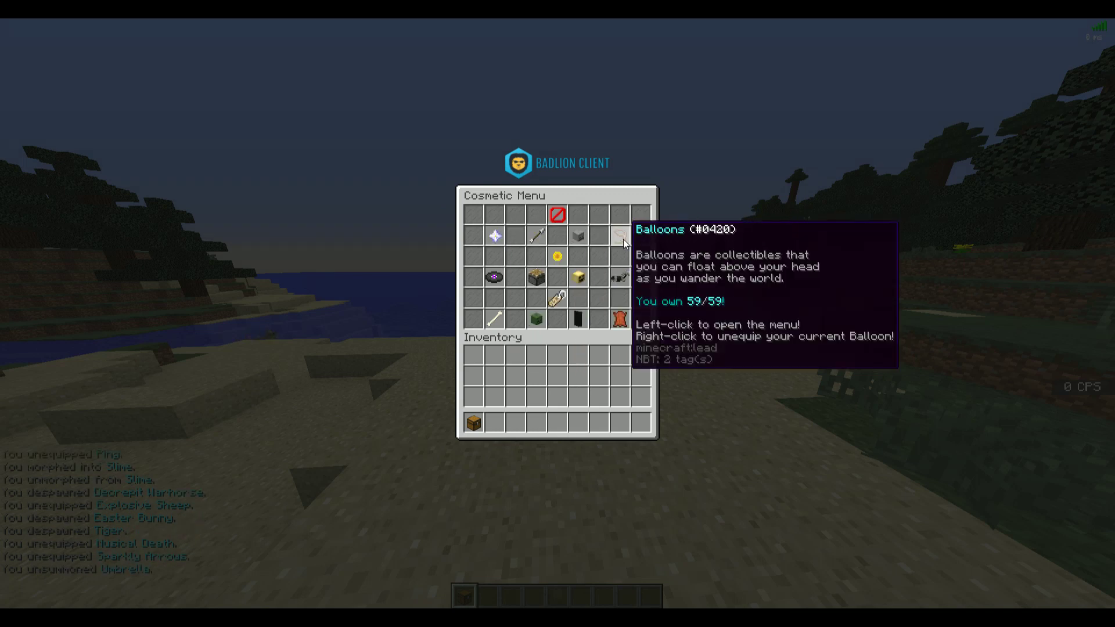
{"action": "right_click", "coordinate": [621, 235]}
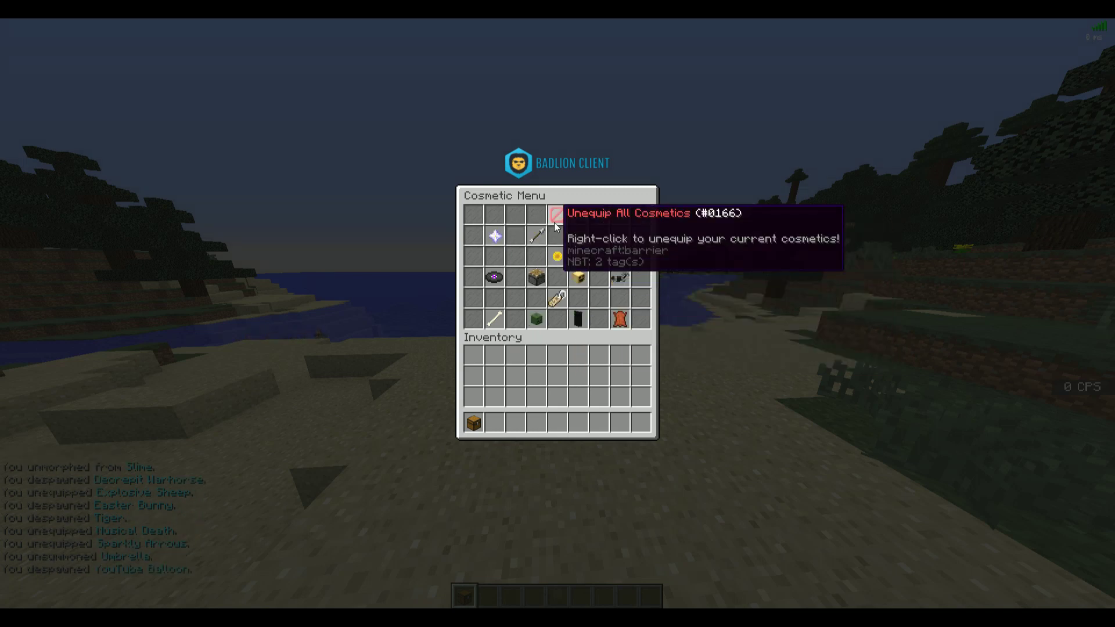
Close the Cosmetic Menu, return to first-person view on the beach and open the chat
{"action": "key", "text": "Escape"}
{"action": "key", "text": "w"}
{"action": "key", "text": "F5"}
{"action": "key", "text": "3"}
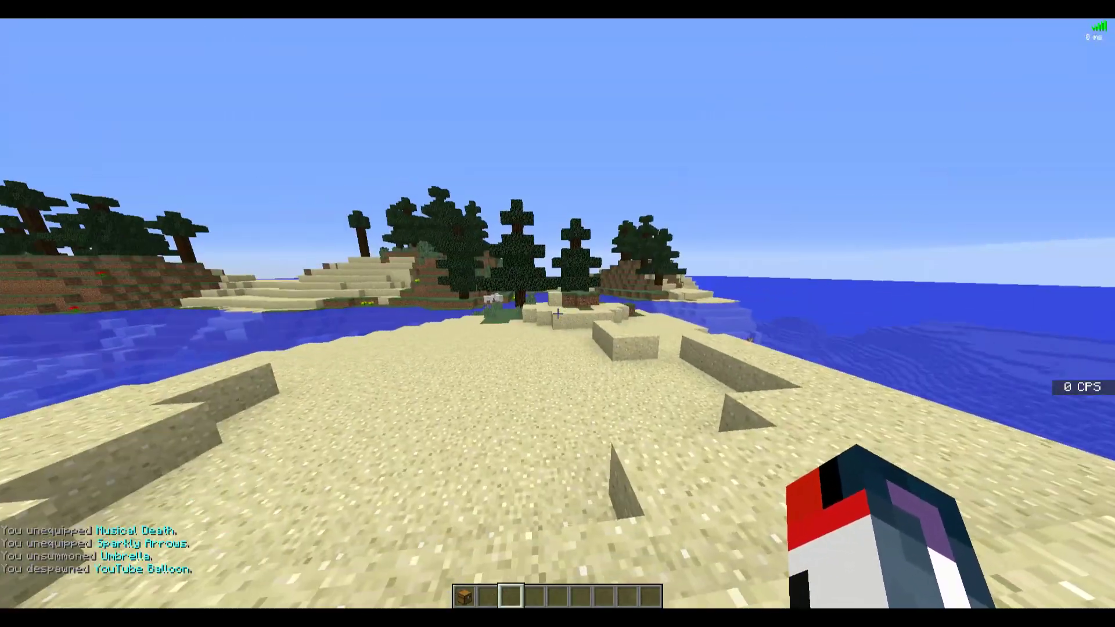
{"action": "key", "text": "t"}
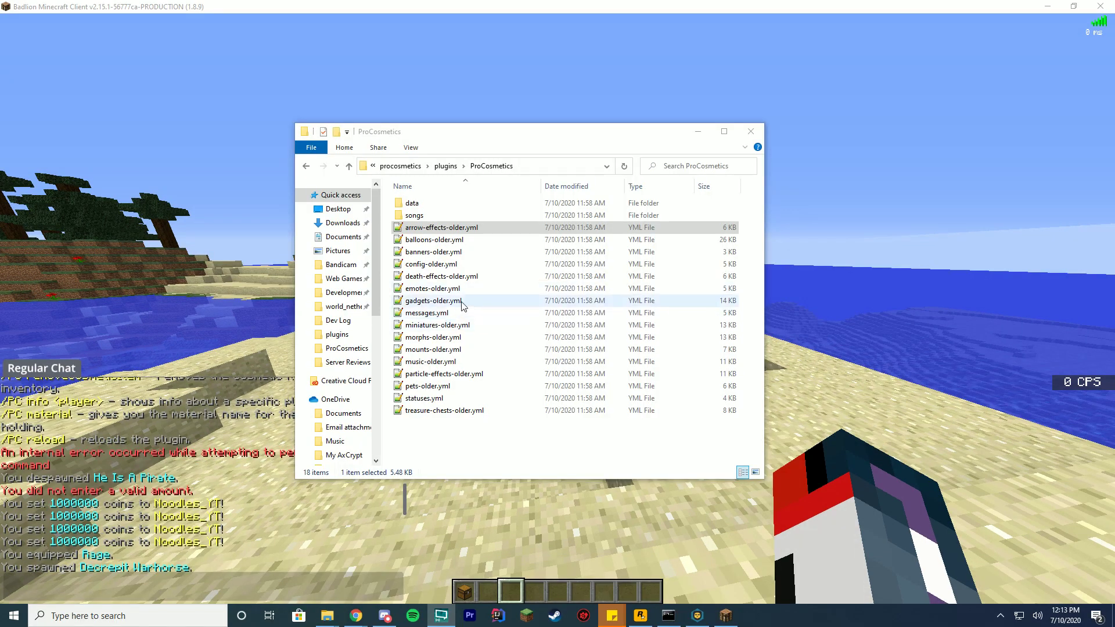
Look through the plugin's songs folder, return to the ProCosmetics folder and open config-older.yml in Notepad++
{"action": "left_click_drag", "start_coordinate": [561, 478], "coordinate": [558, 508]}
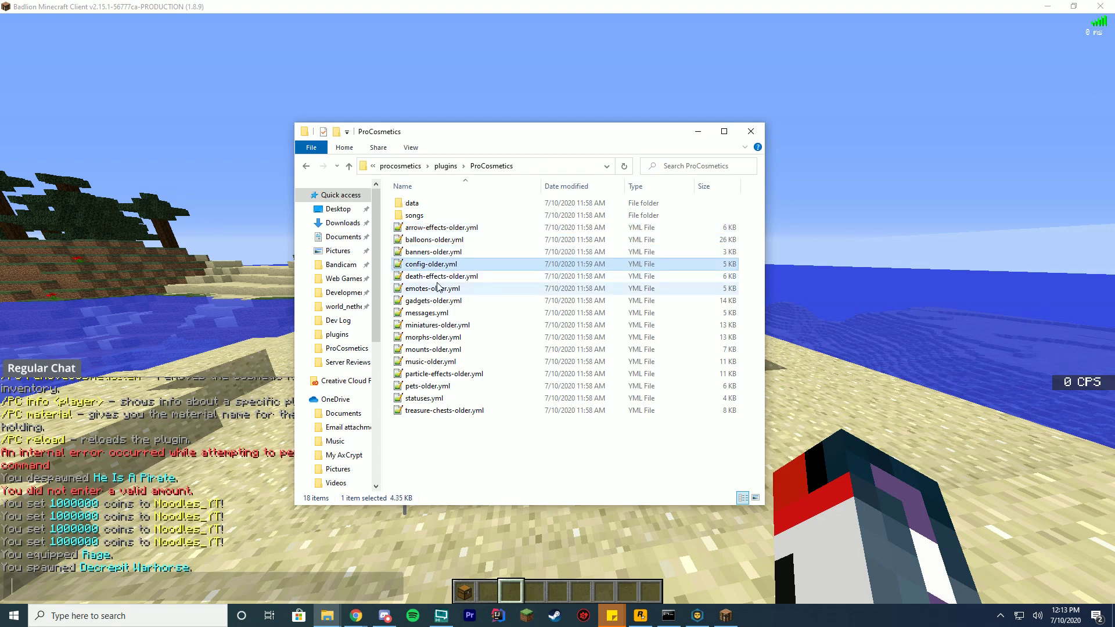
{"action": "double_click", "coordinate": [426, 219]}
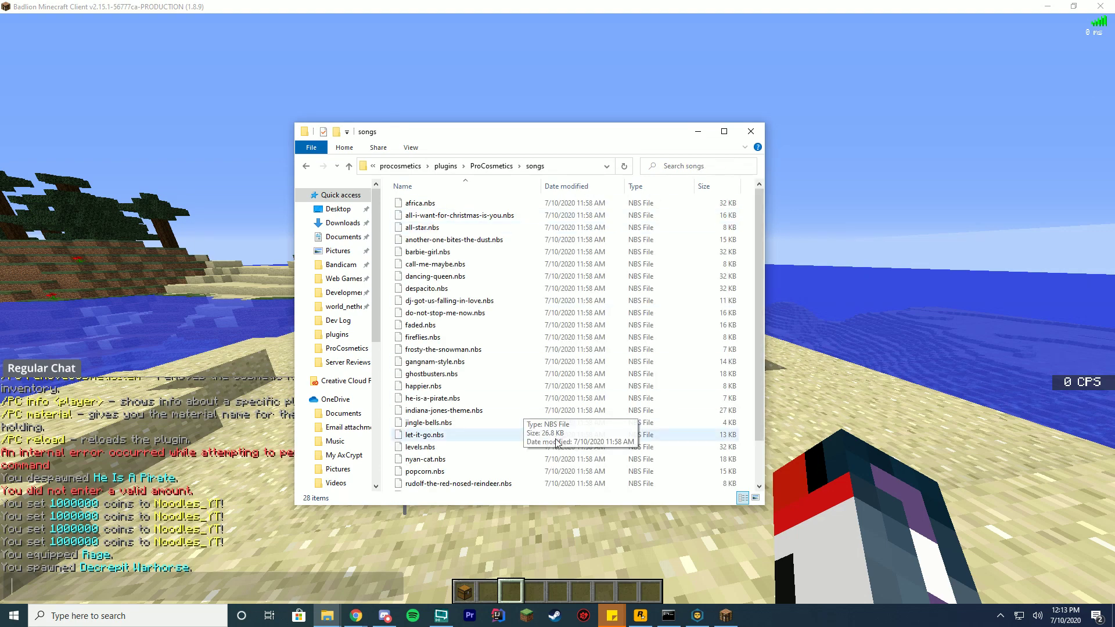
{"action": "scroll", "coordinate": [557, 392], "scroll_direction": "down", "scroll_amount": 2}
{"action": "left_click", "coordinate": [501, 165]}
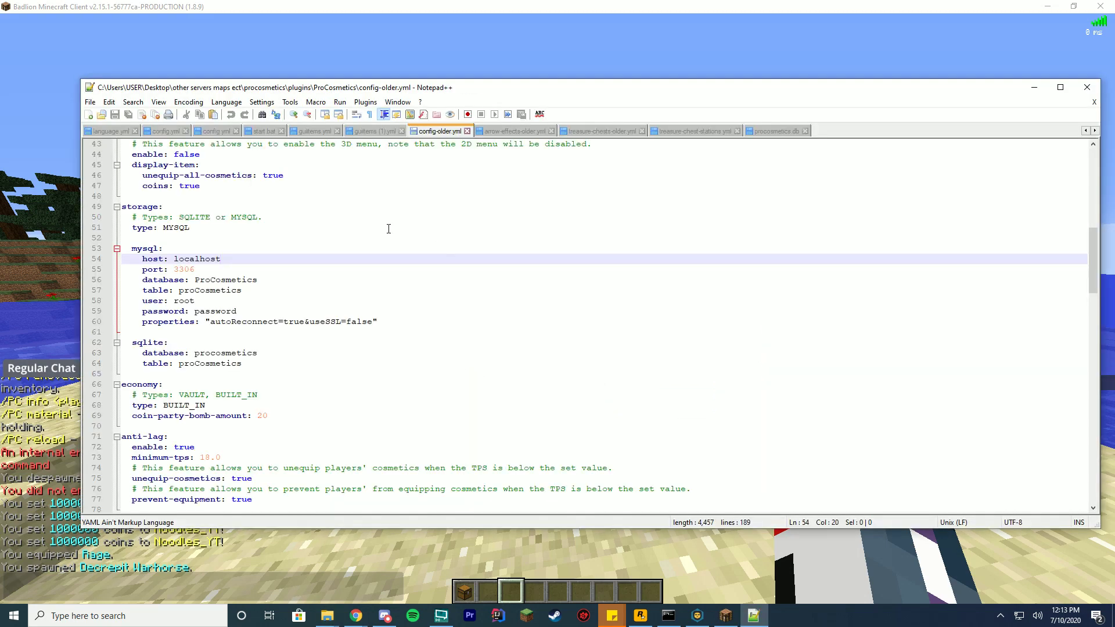
Review the multi-world section at the beginning of config-older.yml, including its blacklisted-worlds setting
{"action": "scroll", "coordinate": [386, 227], "scroll_direction": "up", "scroll_amount": 10}
{"action": "scroll", "coordinate": [385, 227], "scroll_direction": "up", "scroll_amount": 3}
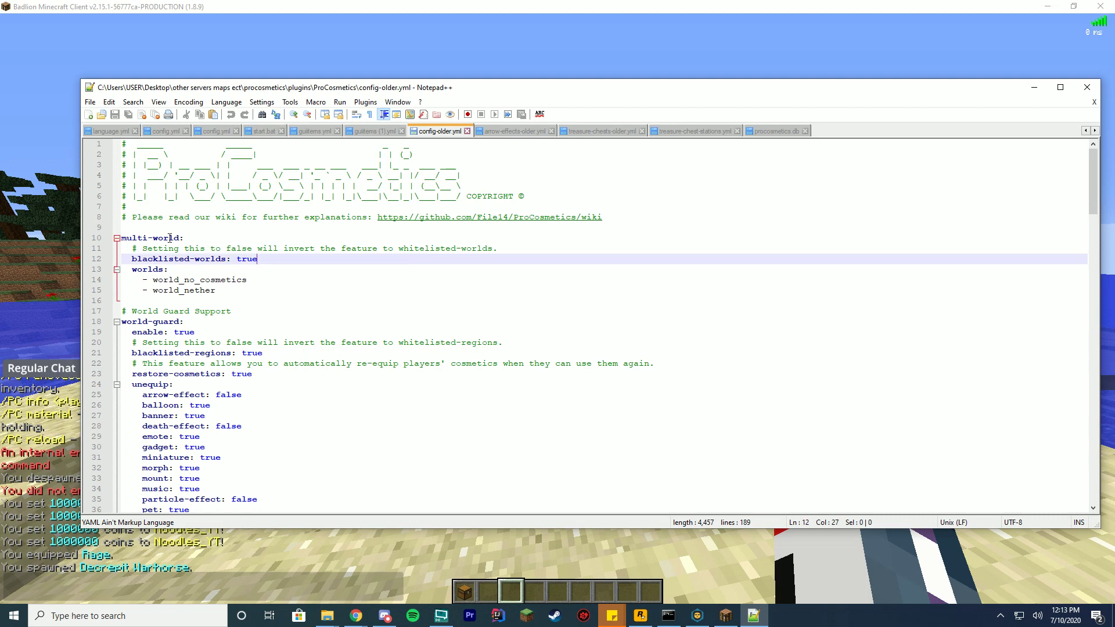
{"action": "left_click", "coordinate": [209, 239]}
{"action": "left_click", "coordinate": [281, 259]}
Review the world-guard section, covering its enable setting, the unequip options per cosmetic and the regions list
{"action": "scroll", "coordinate": [351, 256], "scroll_direction": "down", "scroll_amount": 3}
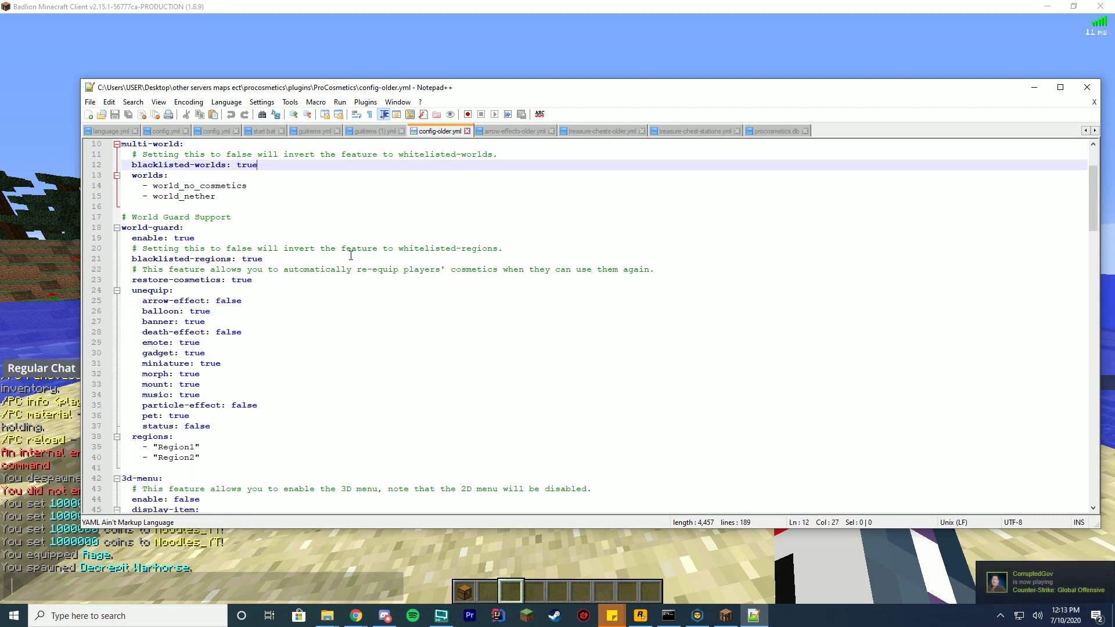
{"action": "left_click", "coordinate": [250, 240]}
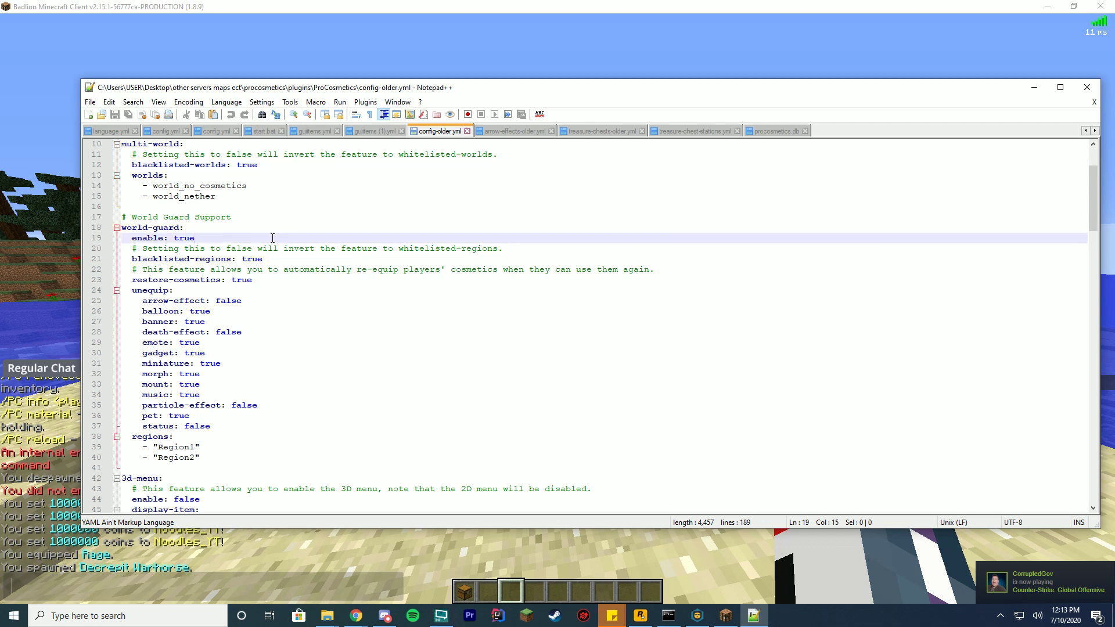
{"action": "scroll", "coordinate": [290, 242], "scroll_direction": "down", "scroll_amount": 2}
{"action": "left_click", "coordinate": [370, 247]}
{"action": "scroll", "coordinate": [370, 248], "scroll_direction": "down", "scroll_amount": 3}
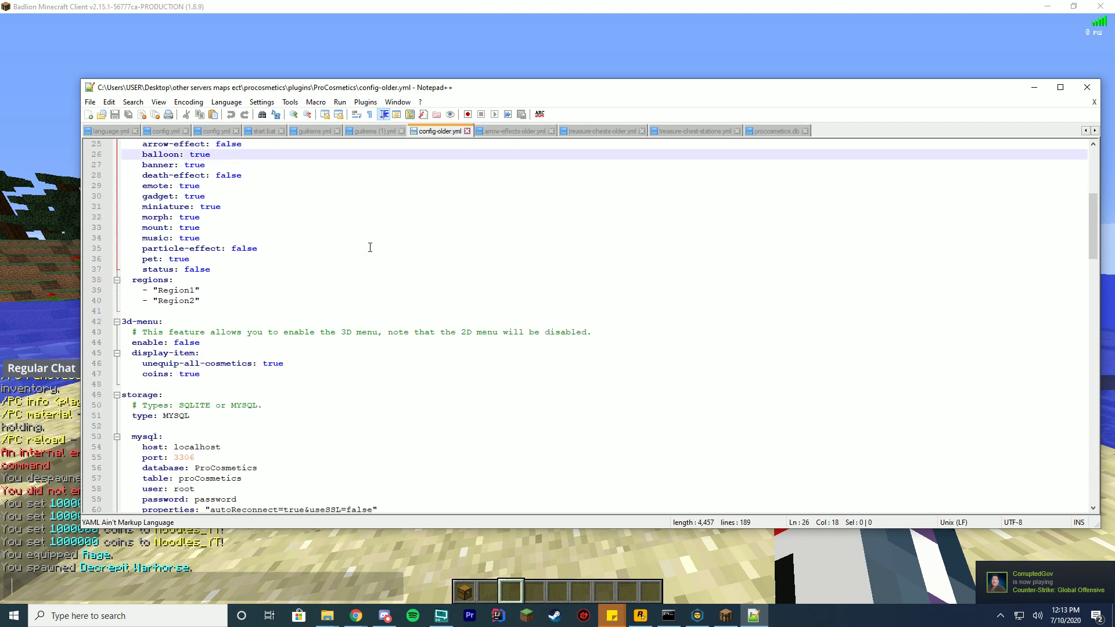
{"action": "left_click", "coordinate": [196, 289]}
Examine the 3d-menu section with its enable setting and the comment about the 2D menu
{"action": "scroll", "coordinate": [395, 247], "scroll_direction": "down", "scroll_amount": 3}
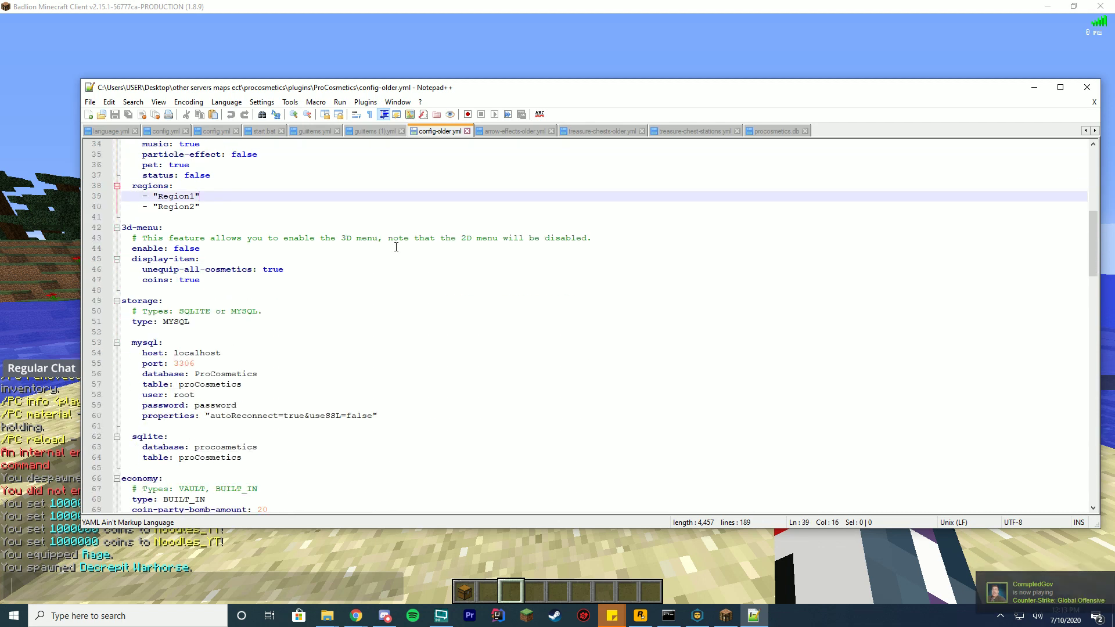
{"action": "left_click", "coordinate": [330, 250]}
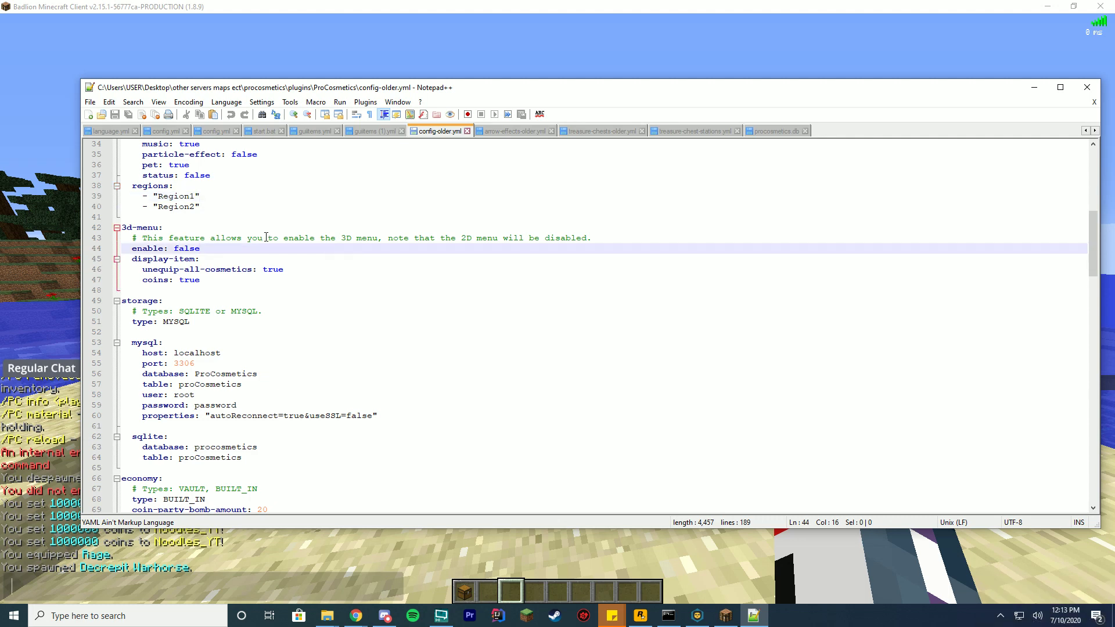
{"action": "left_click_drag", "start_coordinate": [266, 237], "coordinate": [533, 238]}
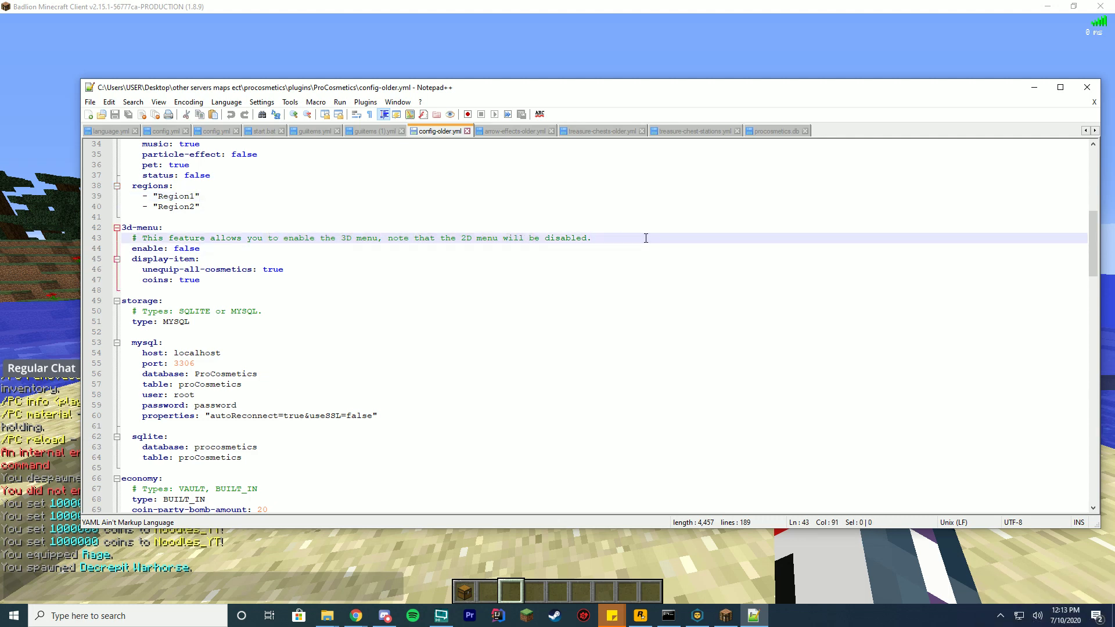
Examine the storage section, highlighting the SQLITE and MYSQL types and the configured storage type
{"action": "scroll", "coordinate": [332, 215], "scroll_direction": "down", "scroll_amount": 4}
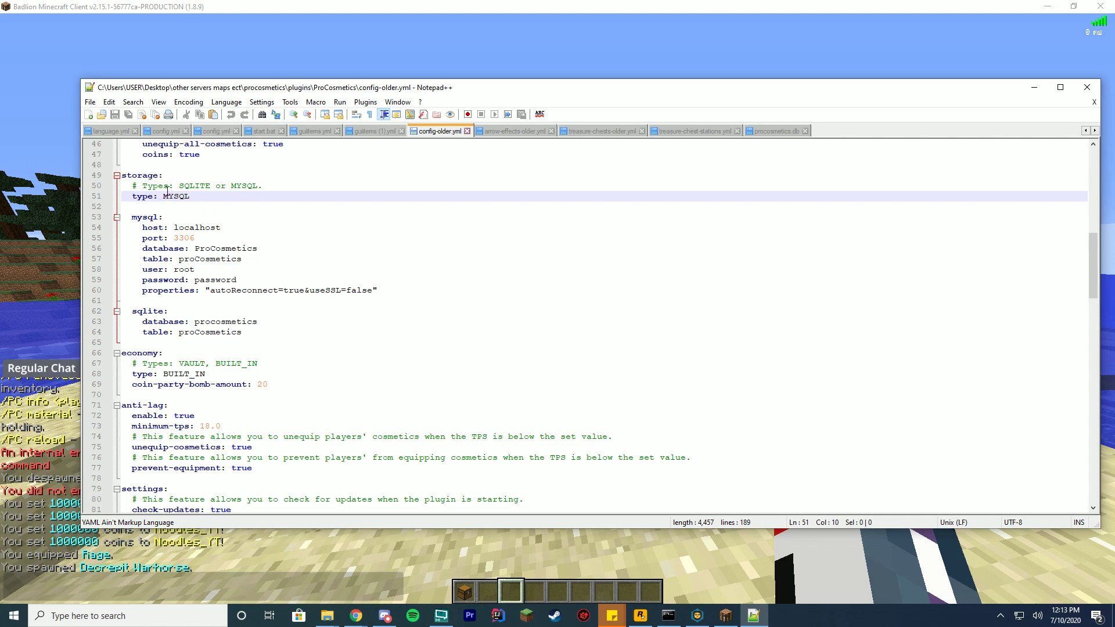
{"action": "double_click", "coordinate": [203, 187]}
{"action": "double_click", "coordinate": [184, 196]}
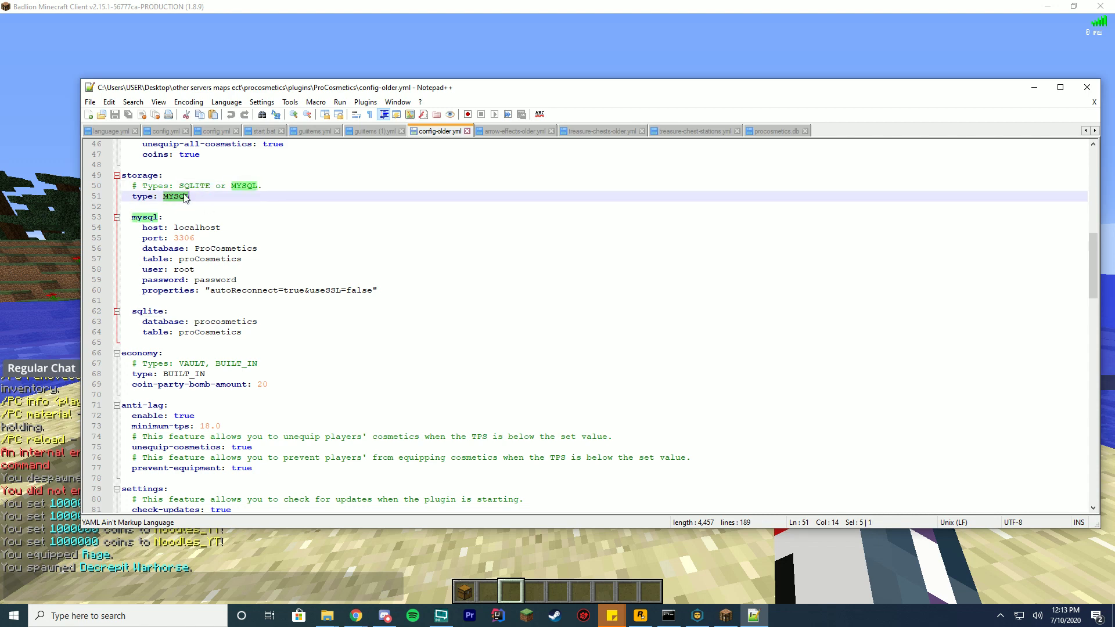
Review the economy type options and the anti-lag section of the configuration
{"action": "scroll", "coordinate": [282, 280], "scroll_direction": "down", "scroll_amount": 6}
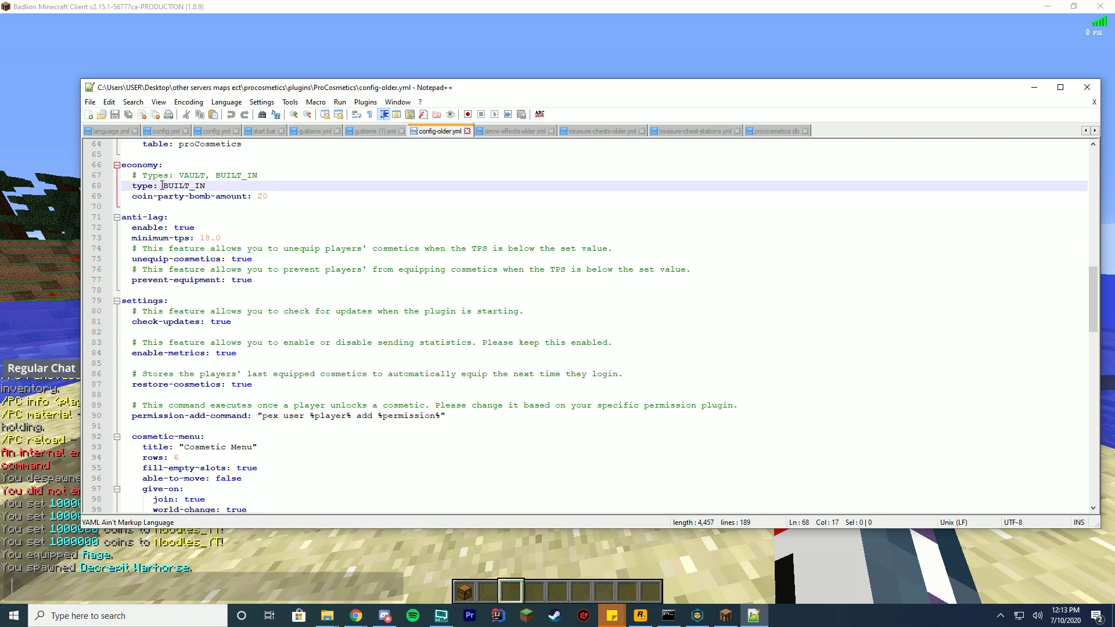
{"action": "left_click", "coordinate": [216, 168]}
{"action": "scroll", "coordinate": [337, 192], "scroll_direction": "down", "scroll_amount": 2}
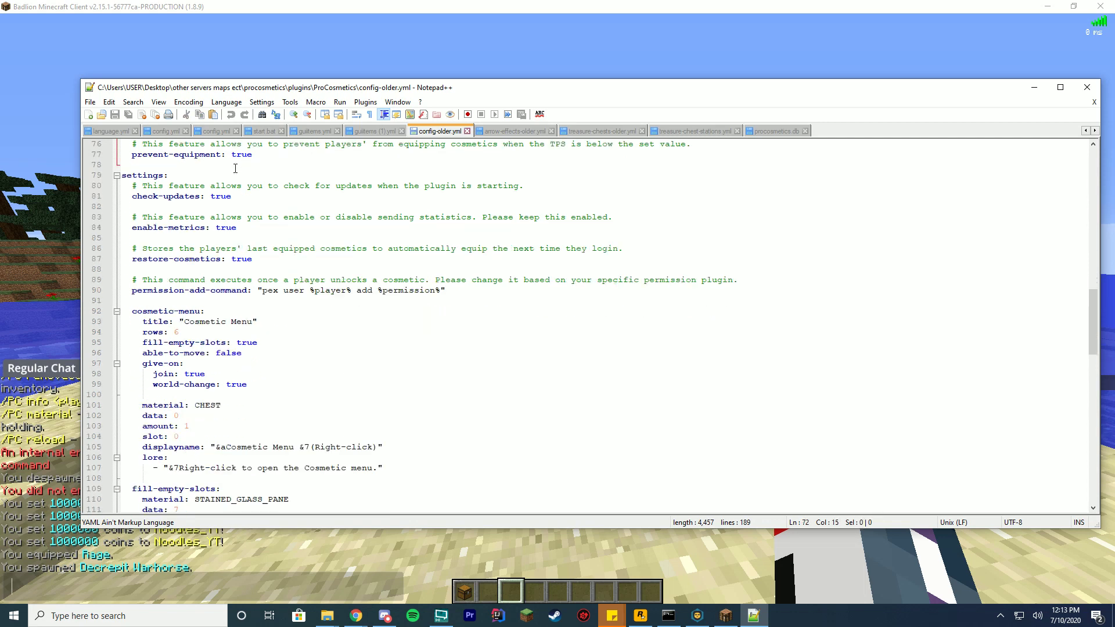
Review the settings section from enable-metrics to restore-cosmetics and highlight the permission-add-command value
{"action": "scroll", "coordinate": [235, 168], "scroll_direction": "down", "scroll_amount": 1}
{"action": "left_click", "coordinate": [245, 204]}
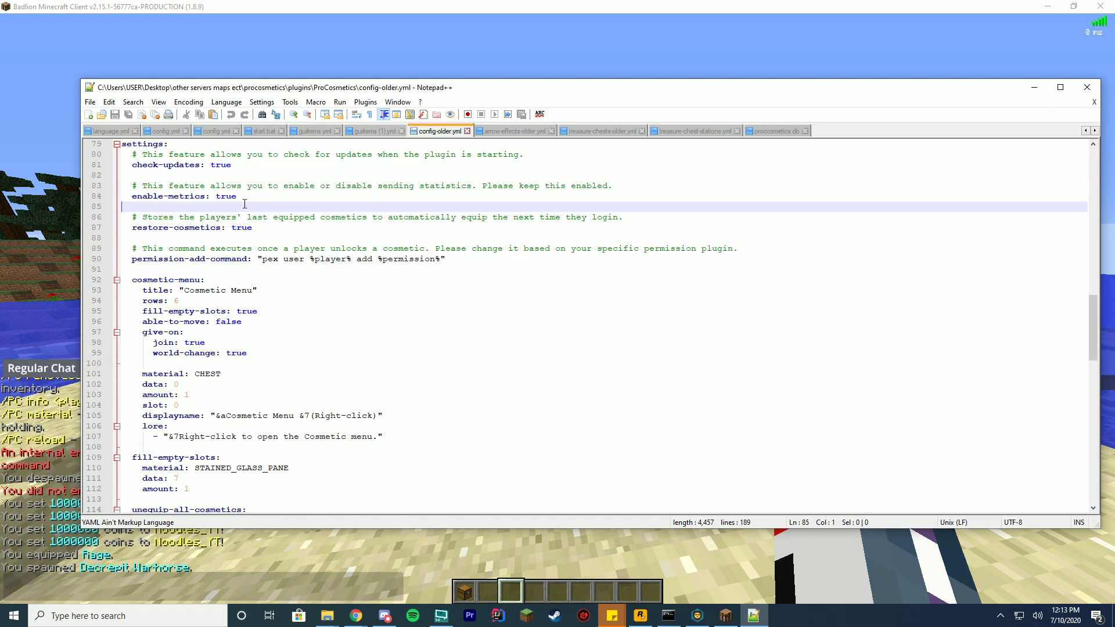
{"action": "left_click", "coordinate": [275, 234]}
{"action": "scroll", "coordinate": [291, 227], "scroll_direction": "down", "scroll_amount": 3}
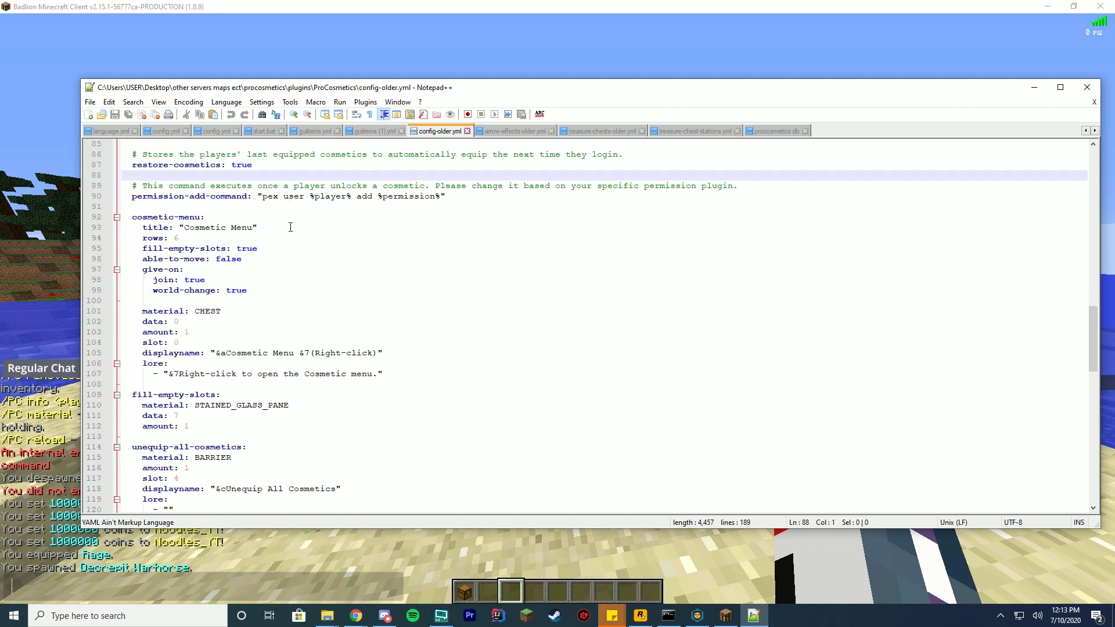
{"action": "left_click", "coordinate": [343, 174]}
{"action": "left_click_drag", "start_coordinate": [475, 168], "coordinate": [262, 166]}
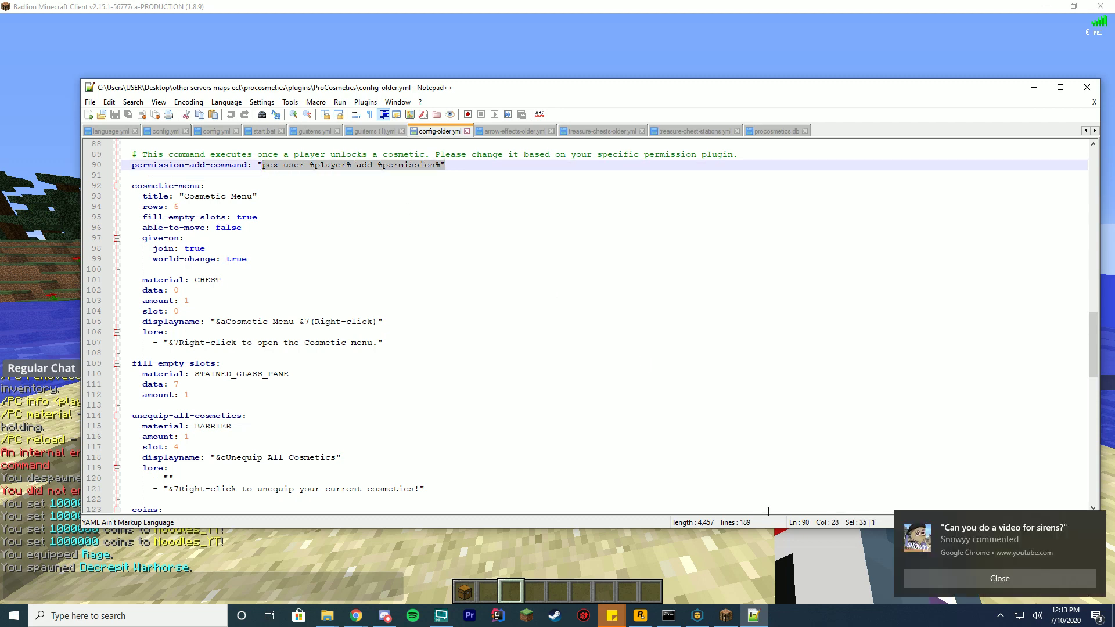
Examine the cosmetic-menu section, pointing out the give-on join setting and the item's slot
{"action": "left_click", "coordinate": [386, 270]}
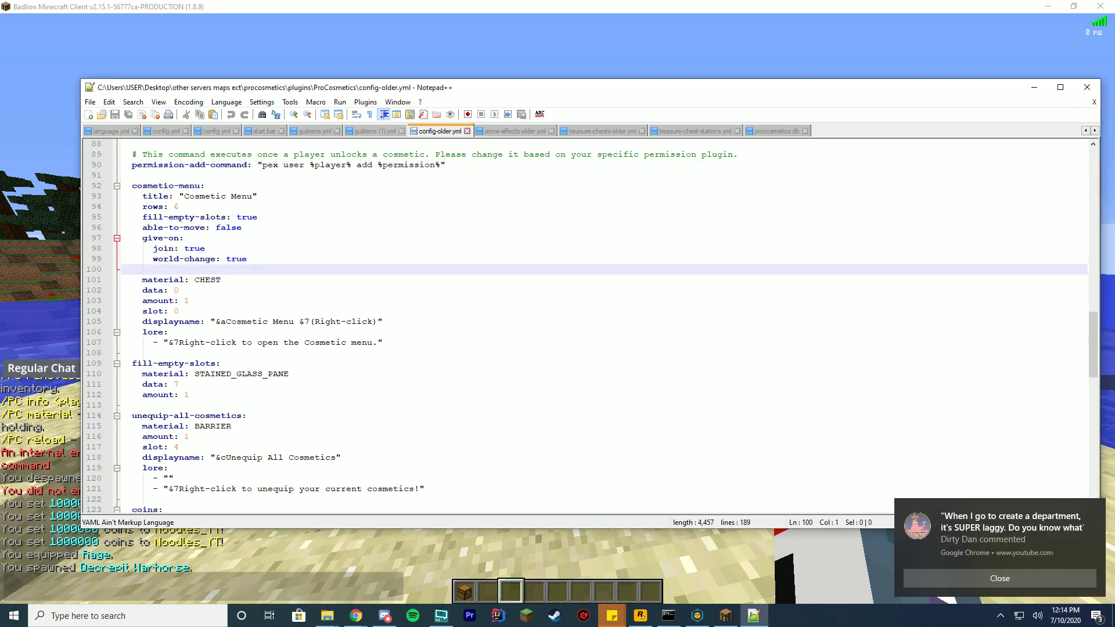
{"action": "key", "text": "alt+Tab"}
{"action": "left_click", "coordinate": [805, 249]}
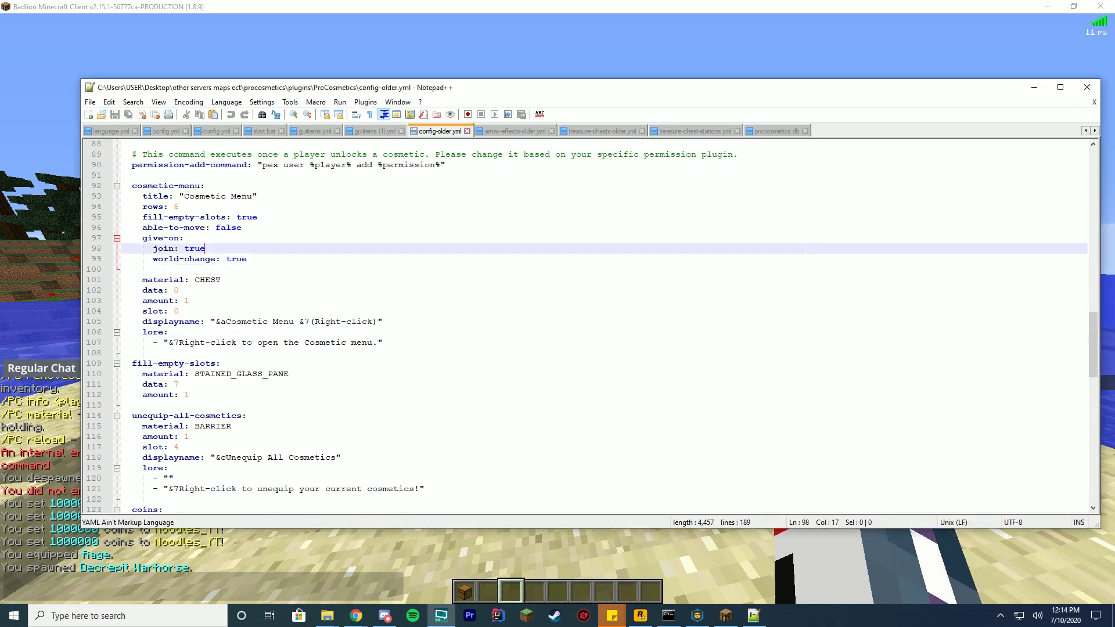
{"action": "left_click", "coordinate": [389, 311]}
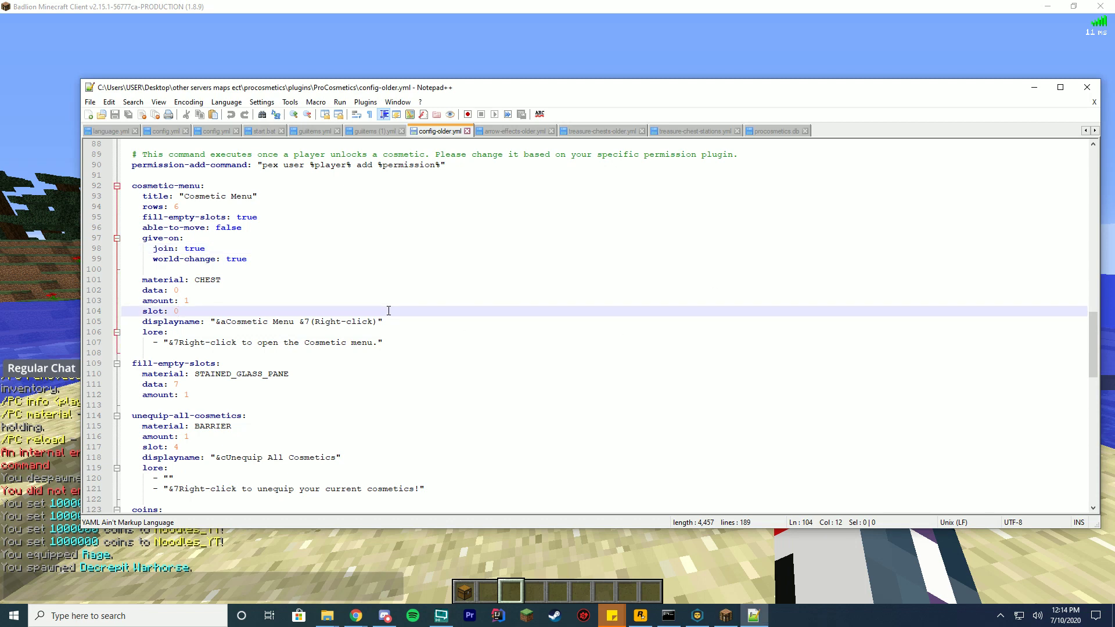
{"action": "left_click", "coordinate": [398, 248]}
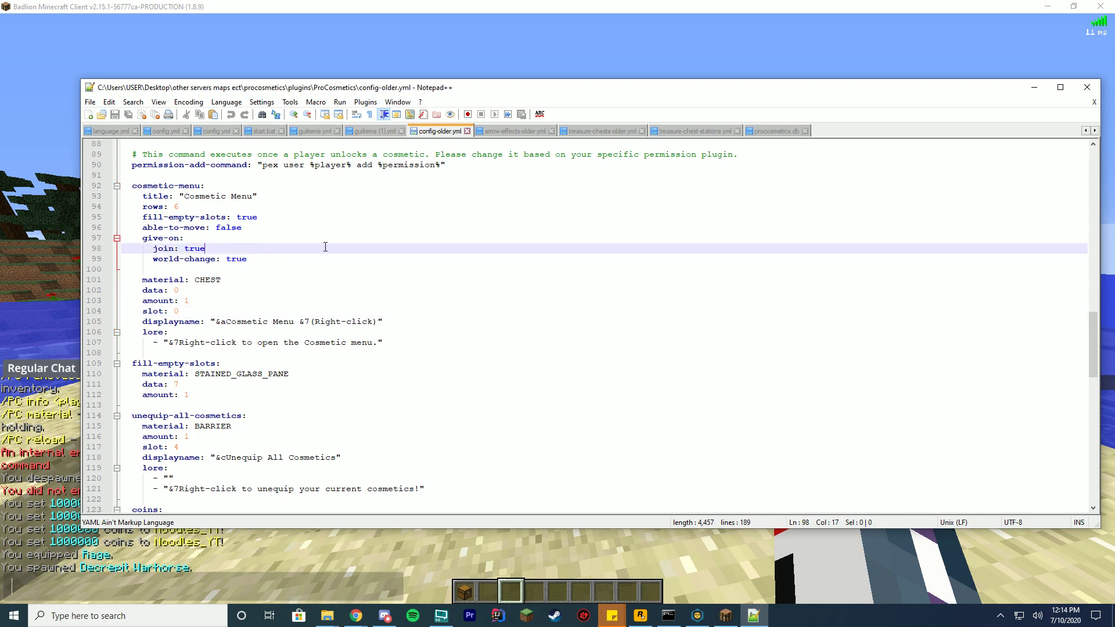
Highlight the Cosmetic Menu title and go through the fill-empty-slots, able-to-move, join and world-change options
{"action": "left_click", "coordinate": [418, 197]}
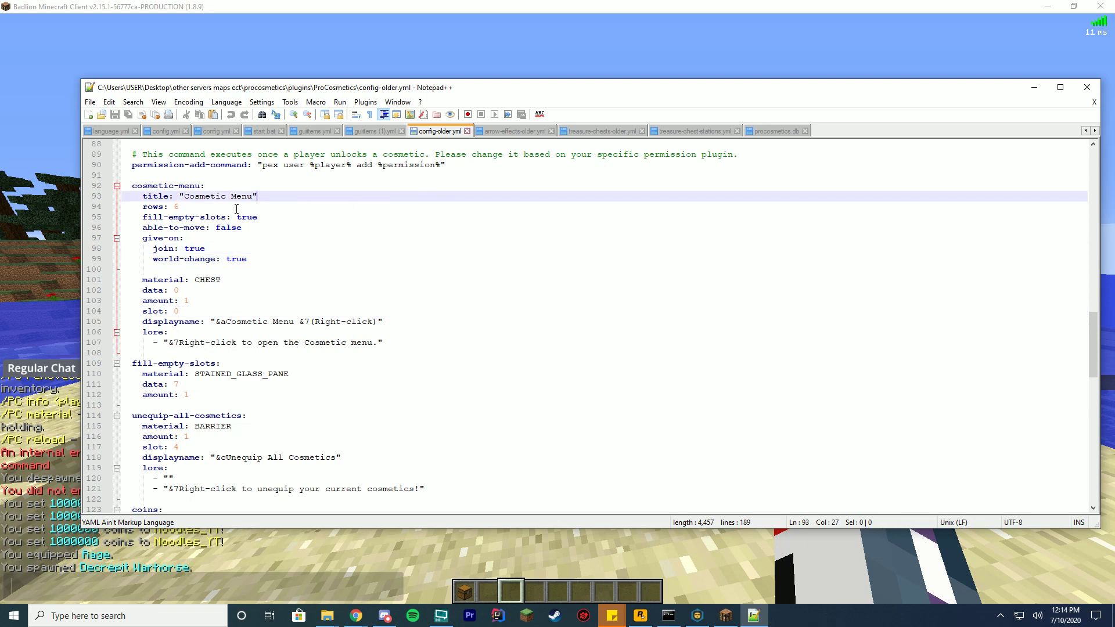
{"action": "left_click_drag", "start_coordinate": [185, 196], "coordinate": [253, 196]}
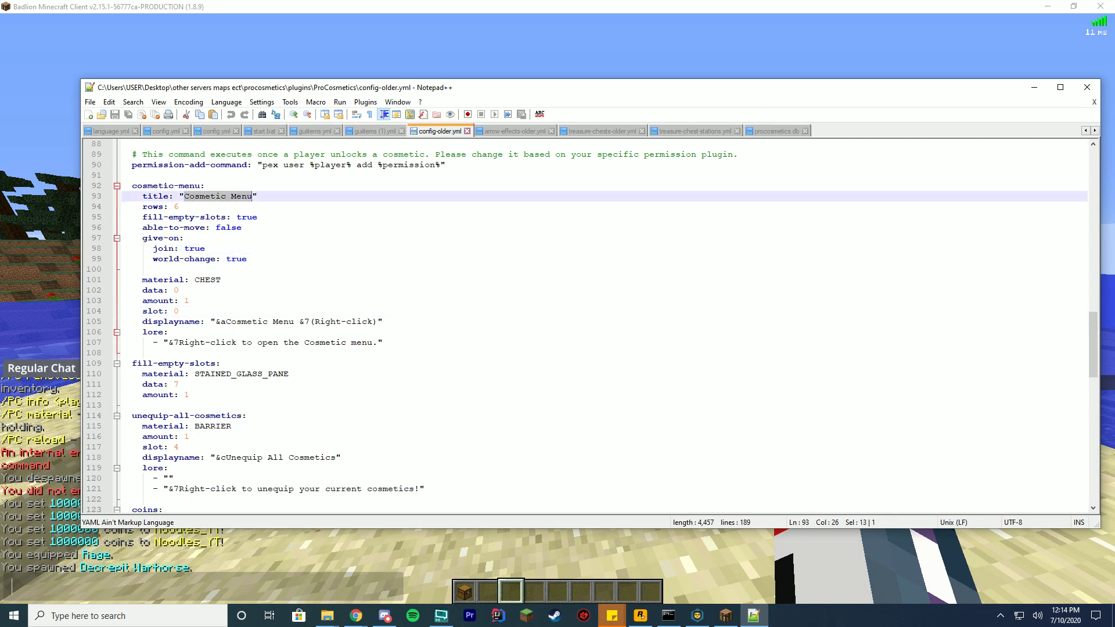
{"action": "left_click", "coordinate": [174, 216]}
{"action": "left_click", "coordinate": [250, 227]}
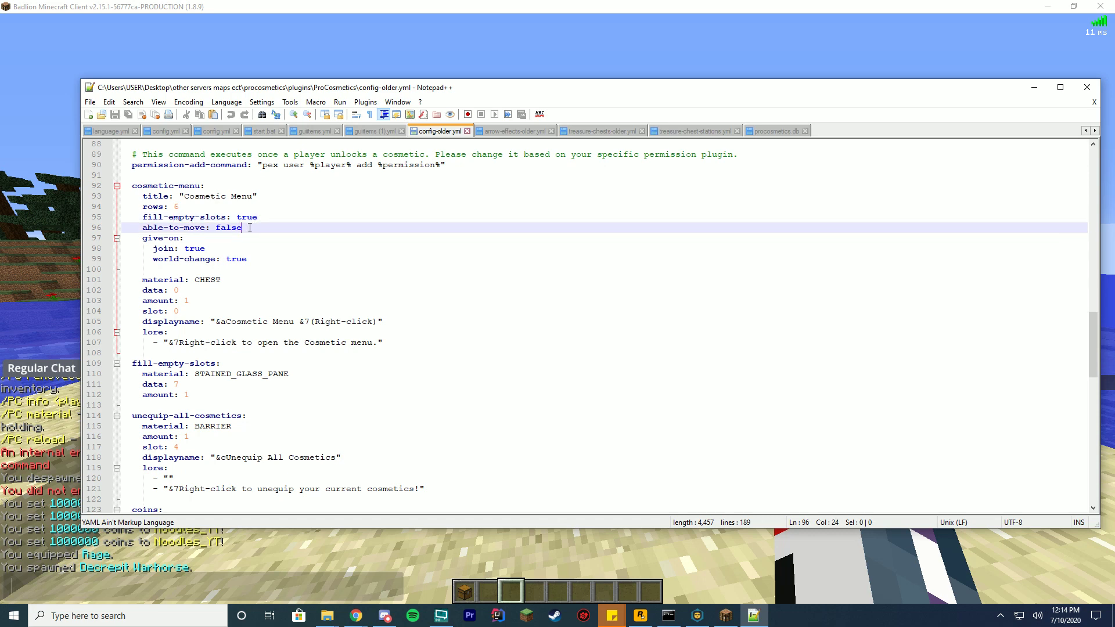
{"action": "left_click", "coordinate": [225, 247]}
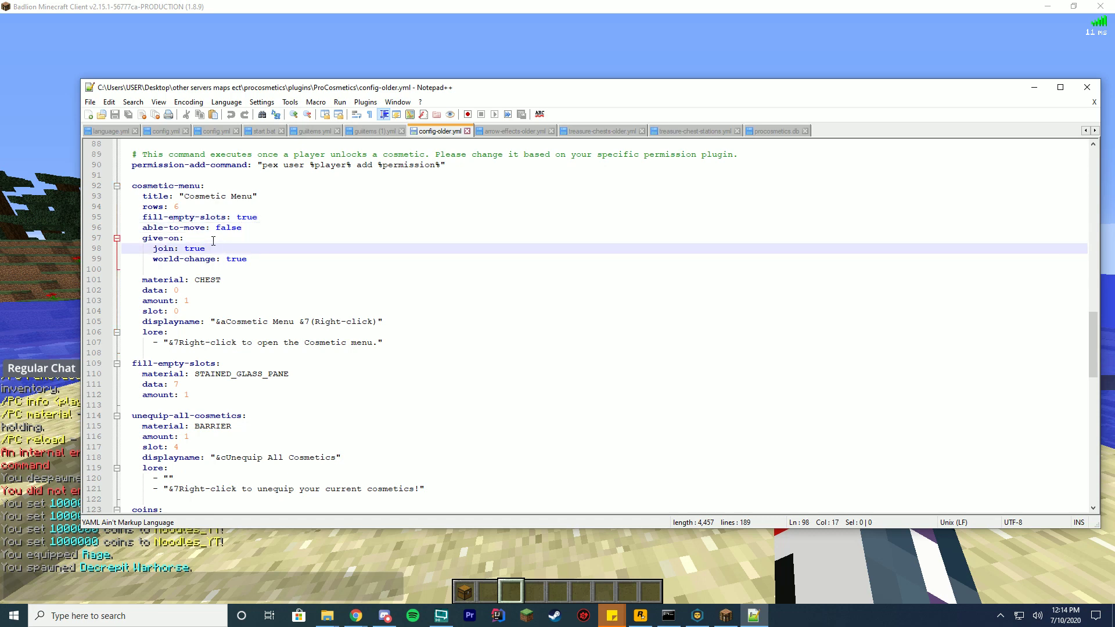
{"action": "left_click", "coordinate": [287, 259]}
Go through the Cosmetic Menu item's material, data, amount, slot, displayname and lore settings, highlighting the lore text
{"action": "left_click", "coordinate": [270, 277]}
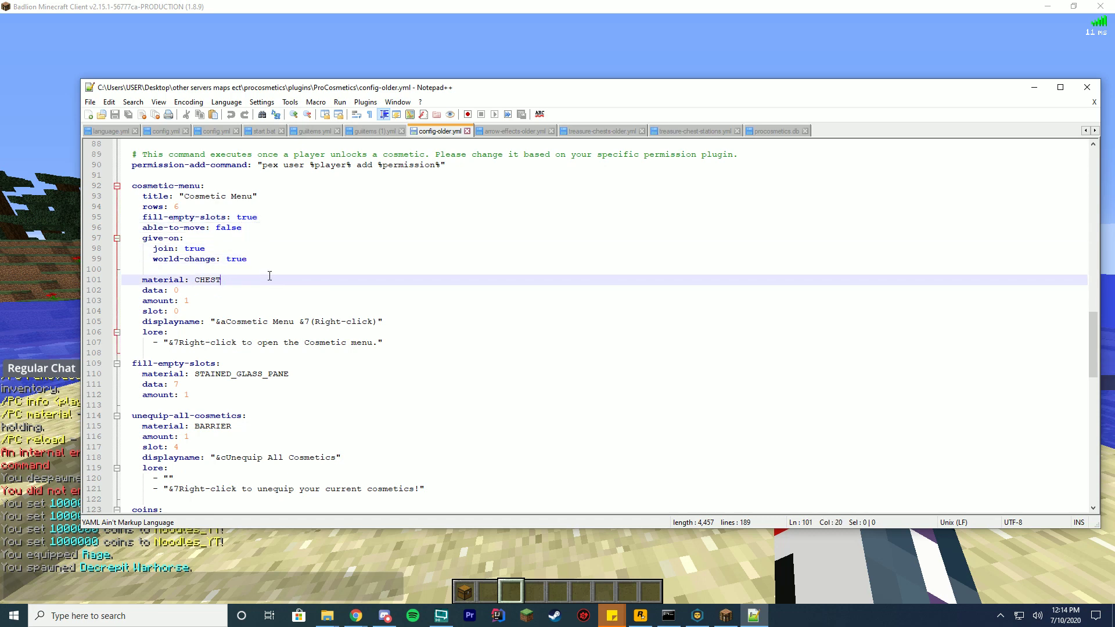
{"action": "key", "text": "Down"}
{"action": "left_click", "coordinate": [202, 301]}
{"action": "left_click", "coordinate": [200, 310]}
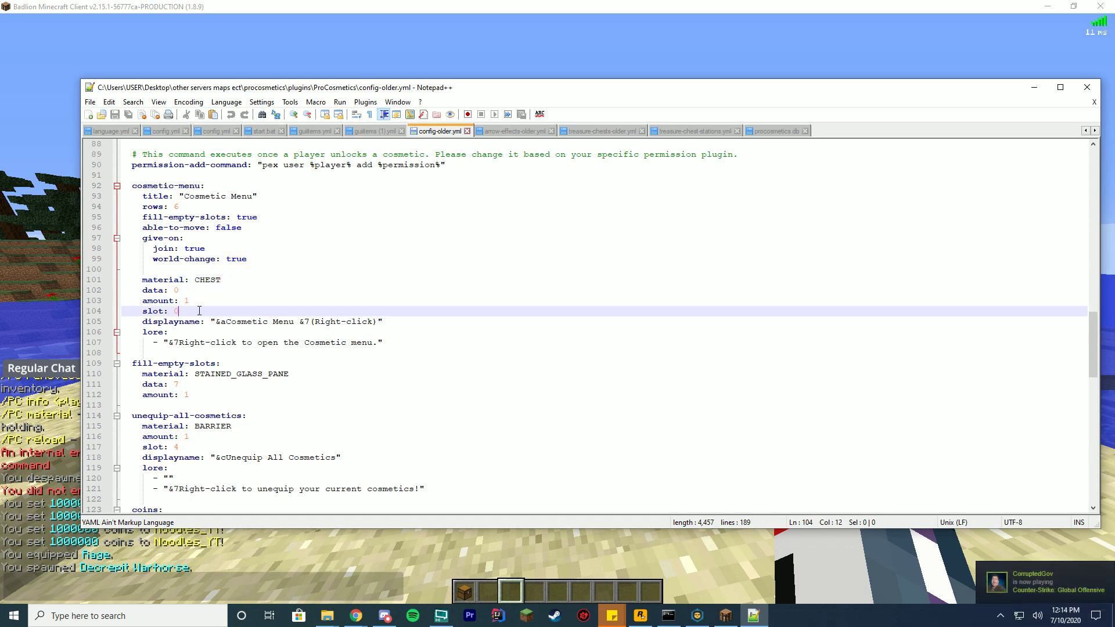
{"action": "double_click", "coordinate": [231, 323]}
{"action": "key", "text": "Down"}
{"action": "left_click_drag", "start_coordinate": [204, 343], "coordinate": [341, 343]}
Switch to Minecraft, view the Cosmetic Menu opened from its chest item, and return to config-older.yml in Notepad++
{"action": "key", "text": "alt+Tab"}
{"action": "key", "text": "Escape"}
{"action": "key", "text": "1"}
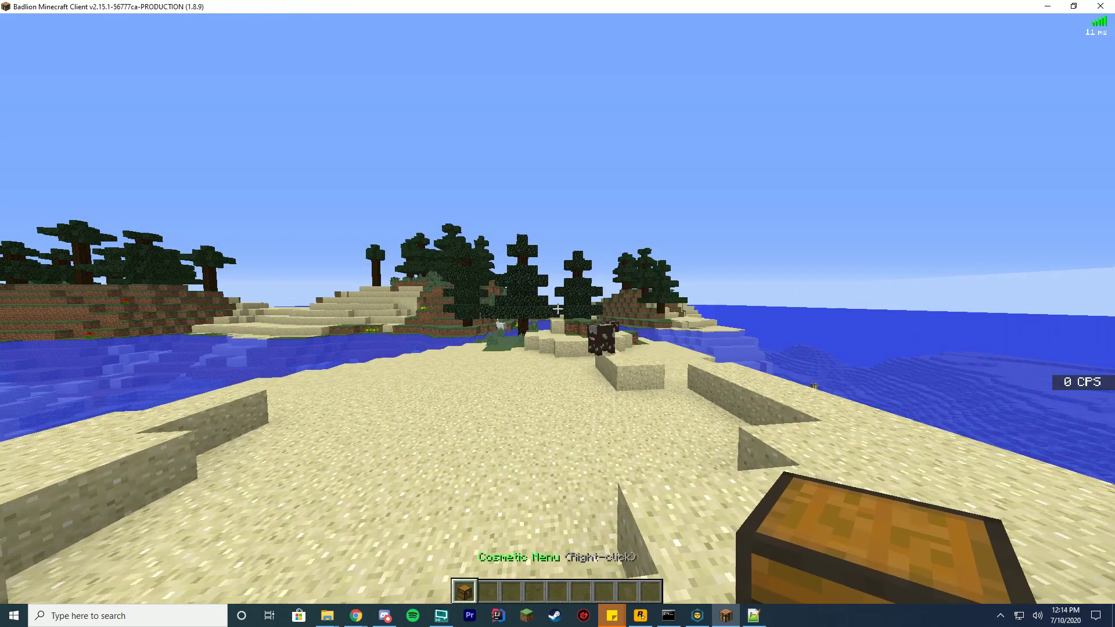
{"action": "right_click", "coordinate": [557, 309]}
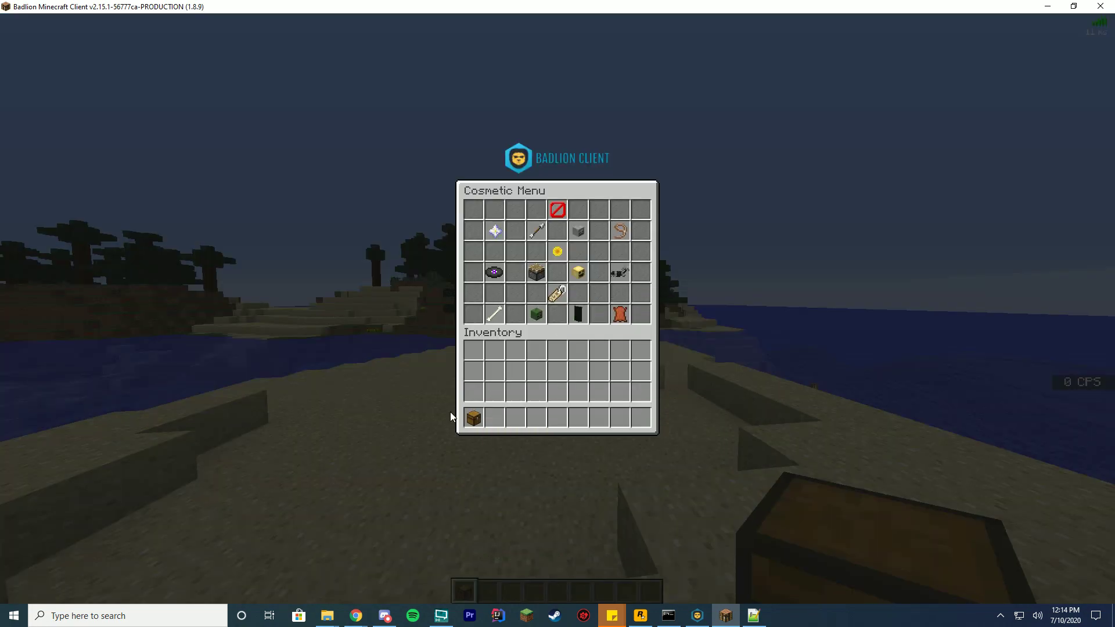
{"action": "key", "text": "Escape"}
{"action": "key", "text": "t"}
{"action": "left_click", "coordinate": [760, 623]}
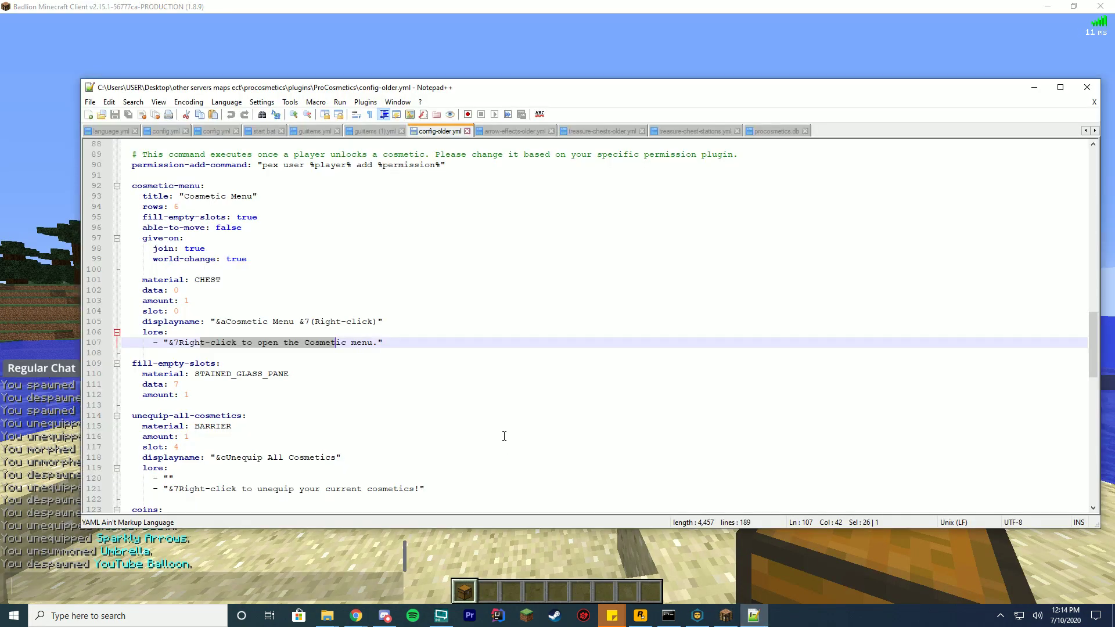
Review the fill-empty-slots section, highlighting its STAINED_GLASS_PANE material and checking the data and amount values
{"action": "left_click", "coordinate": [342, 370]}
{"action": "left_click_drag", "start_coordinate": [206, 377], "coordinate": [320, 375]}
{"action": "left_click", "coordinate": [319, 374]}
{"action": "left_click", "coordinate": [389, 383]}
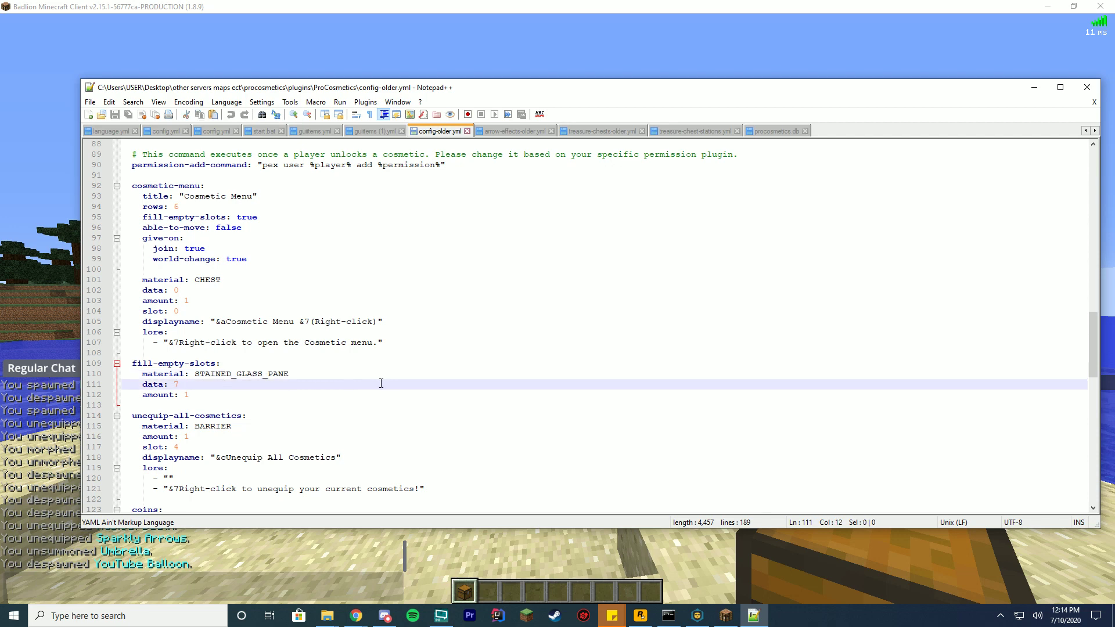
{"action": "left_click", "coordinate": [465, 392]}
Review the unequip-all-cosmetics section and skim the remaining coins, page navigation and purchase settings to the file's end
{"action": "scroll", "coordinate": [581, 390], "scroll_direction": "down", "scroll_amount": 5}
{"action": "left_click", "coordinate": [431, 283]}
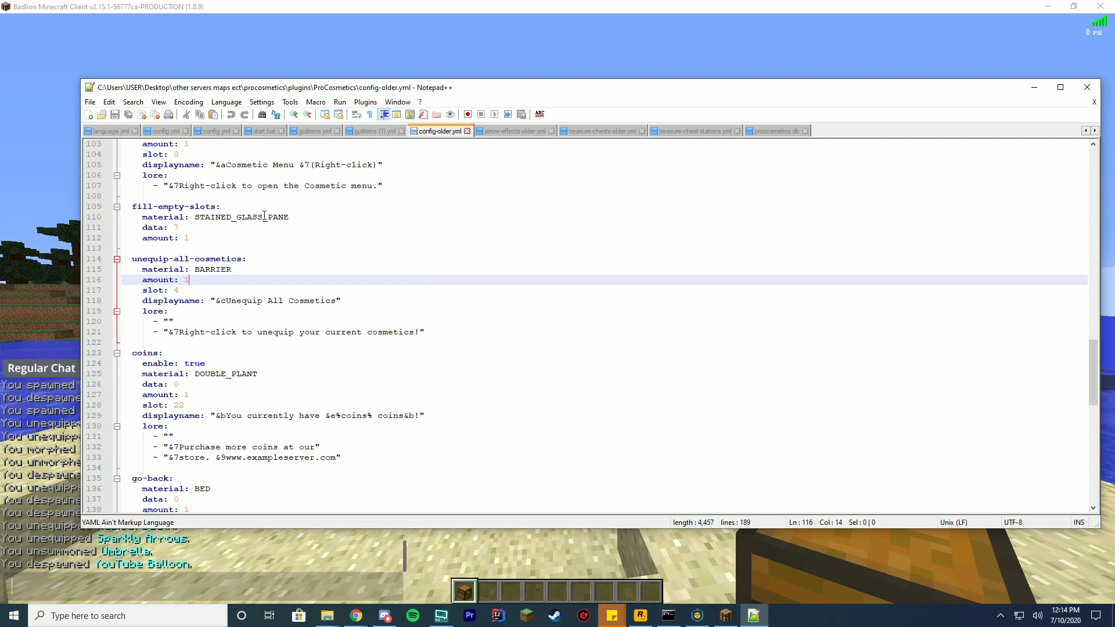
{"action": "left_click", "coordinate": [199, 290]}
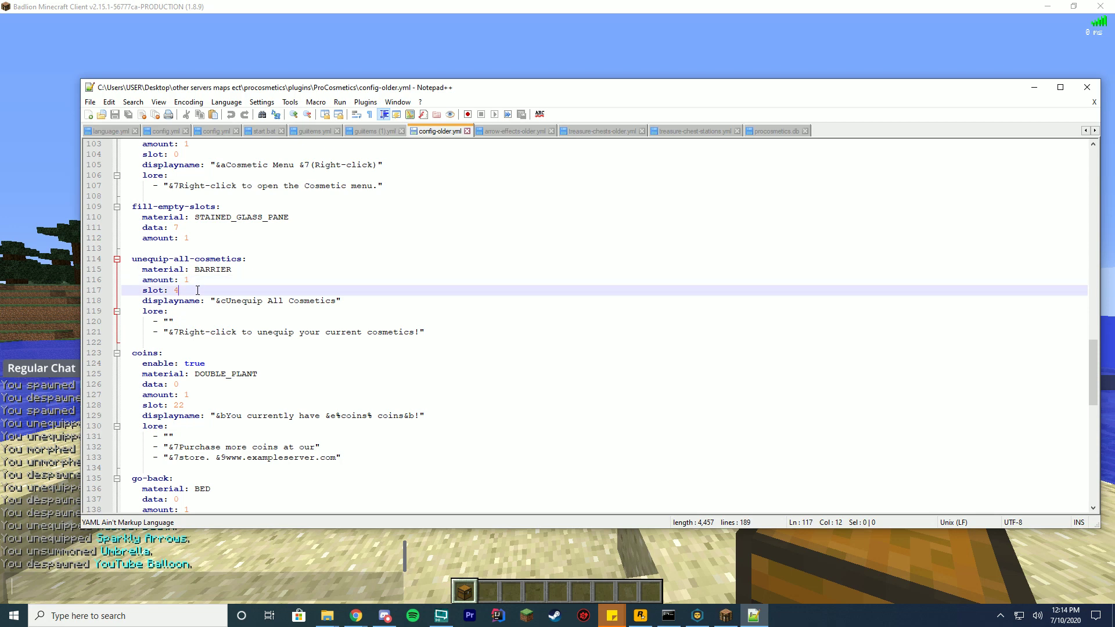
{"action": "scroll", "coordinate": [371, 274], "scroll_direction": "down", "scroll_amount": 9}
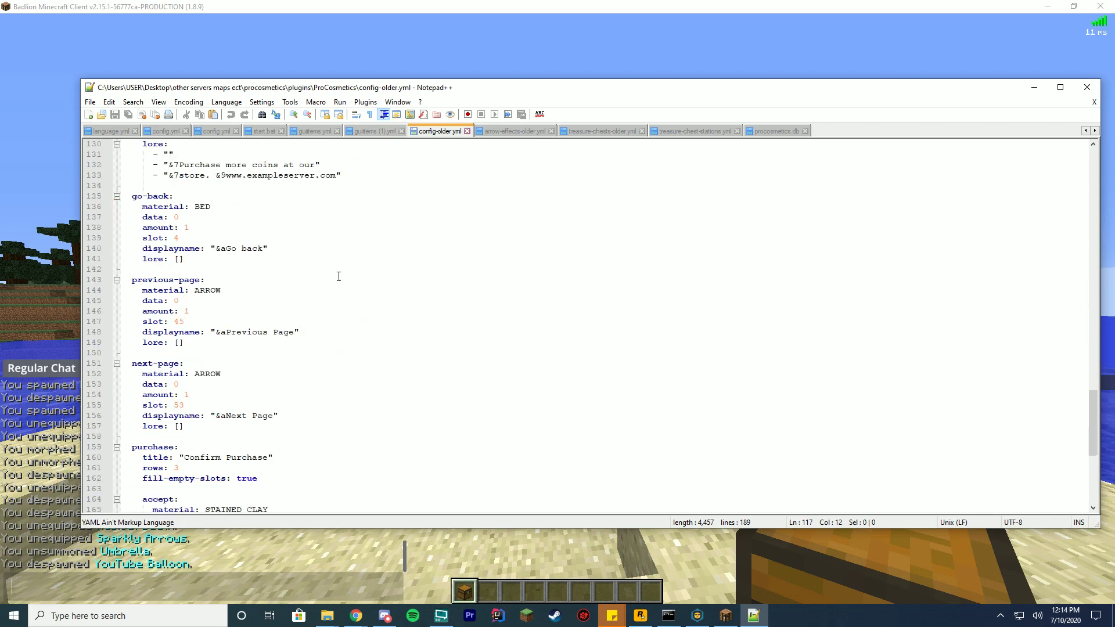
{"action": "scroll", "coordinate": [340, 245], "scroll_direction": "down", "scroll_amount": 8}
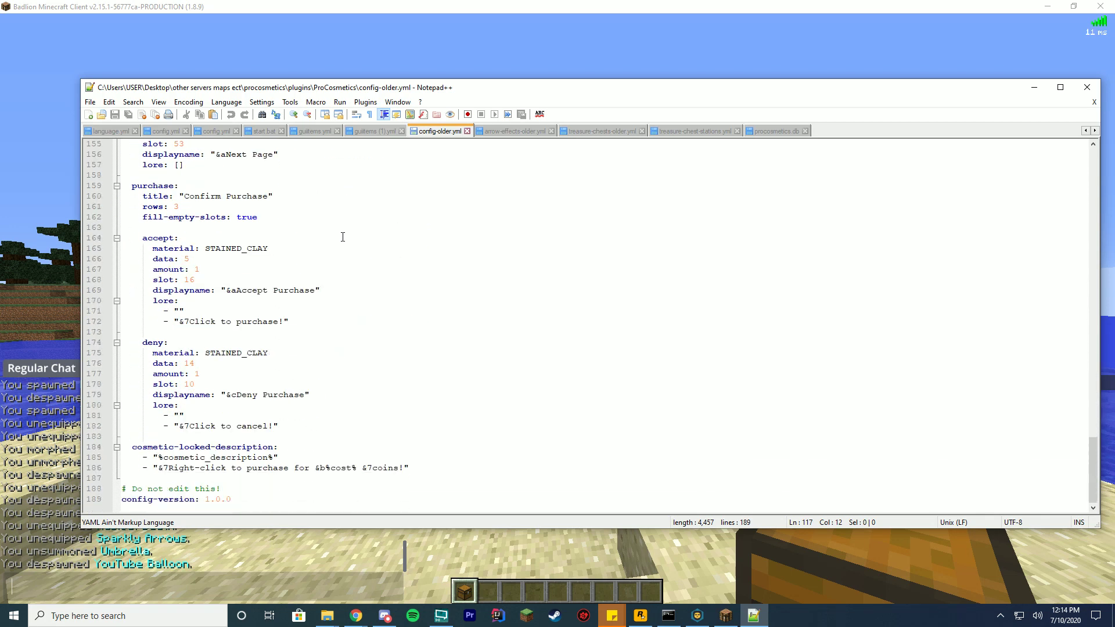
Review the purchase, next-page and previous-page sections of config-older.yml, including the fill-empty-slots and material settings
{"action": "left_click", "coordinate": [227, 365]}
{"action": "left_click", "coordinate": [192, 259]}
{"action": "left_click", "coordinate": [226, 216]}
{"action": "scroll", "coordinate": [452, 424], "scroll_direction": "up", "scroll_amount": 4}
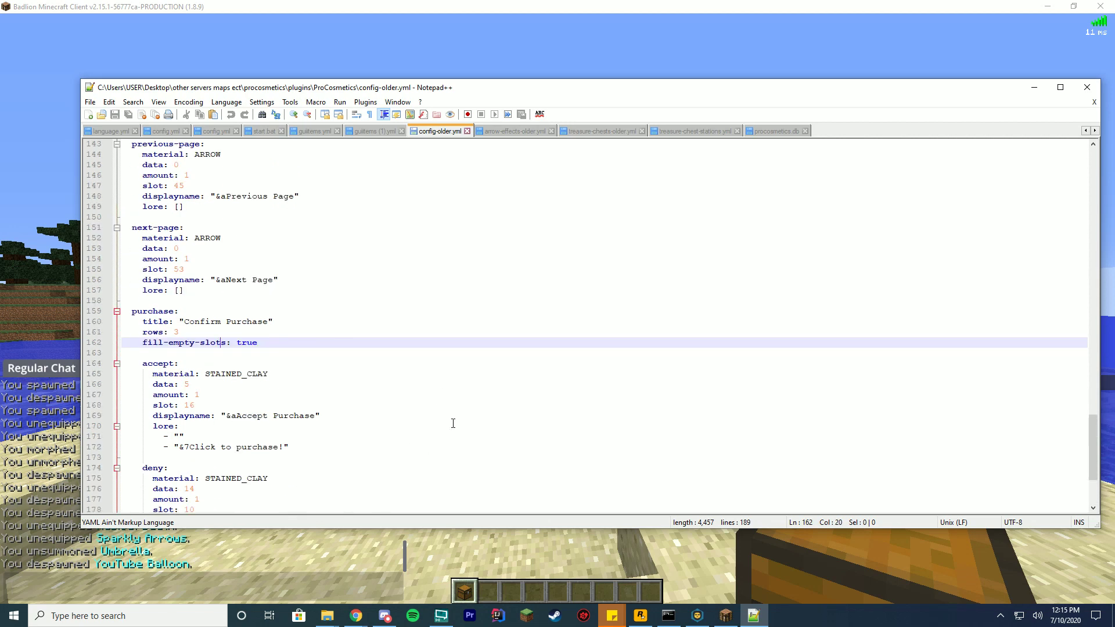
{"action": "scroll", "coordinate": [414, 365], "scroll_direction": "up", "scroll_amount": 2}
{"action": "left_click", "coordinate": [229, 332]}
{"action": "left_click", "coordinate": [273, 217]}
{"action": "scroll", "coordinate": [316, 256], "scroll_direction": "up", "scroll_amount": 4}
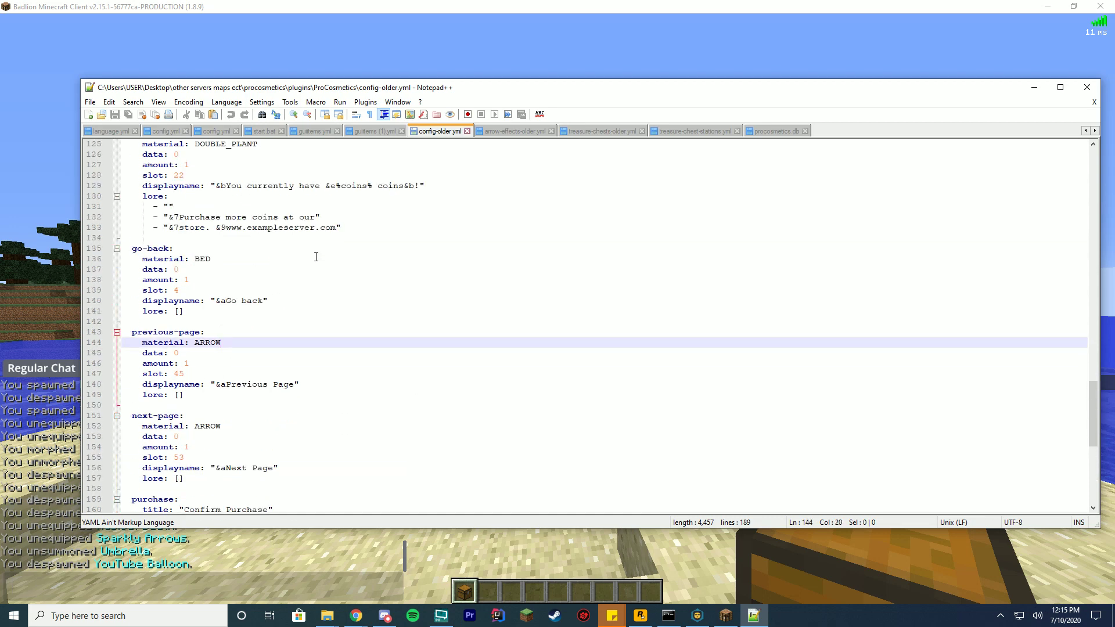
Look back over the go-back, coins, unequip-all-cosmetics and fill-empty-slots item settings in config-older.yml
{"action": "left_click", "coordinate": [260, 269]}
{"action": "scroll", "coordinate": [395, 293], "scroll_direction": "up", "scroll_amount": 3}
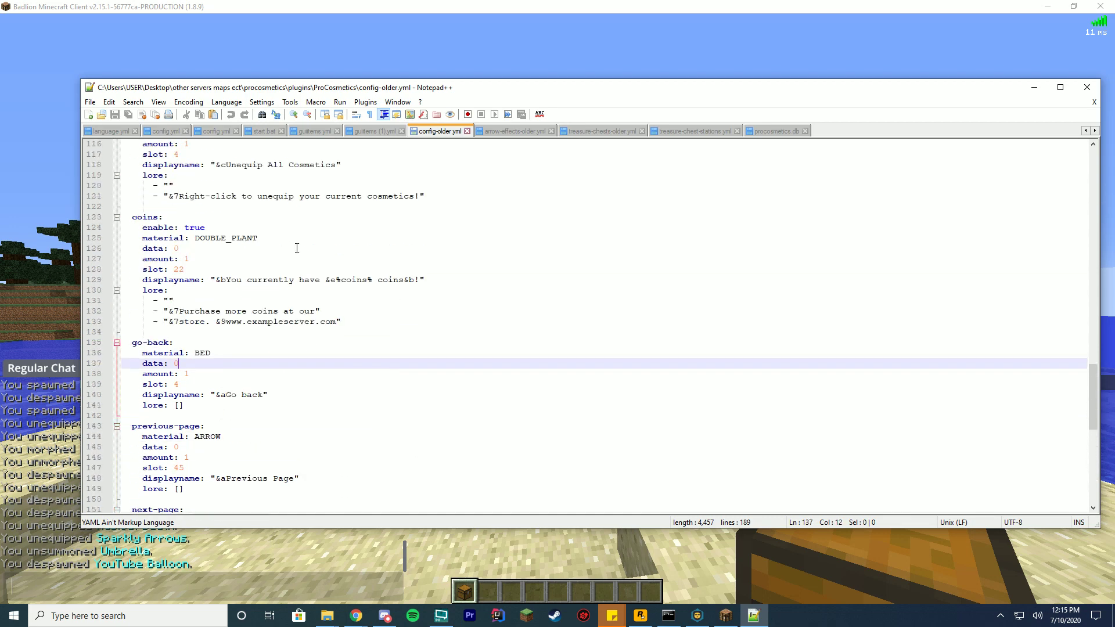
{"action": "left_click", "coordinate": [297, 248]}
{"action": "scroll", "coordinate": [320, 279], "scroll_direction": "up", "scroll_amount": 5}
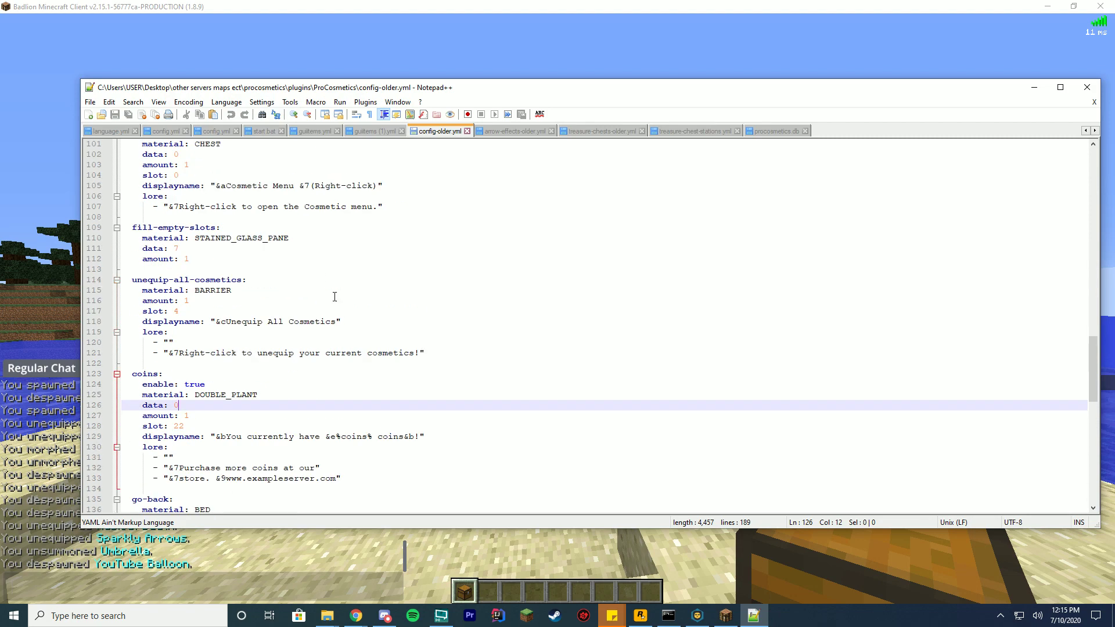
{"action": "left_click", "coordinate": [279, 292]}
{"action": "left_click", "coordinate": [326, 242]}
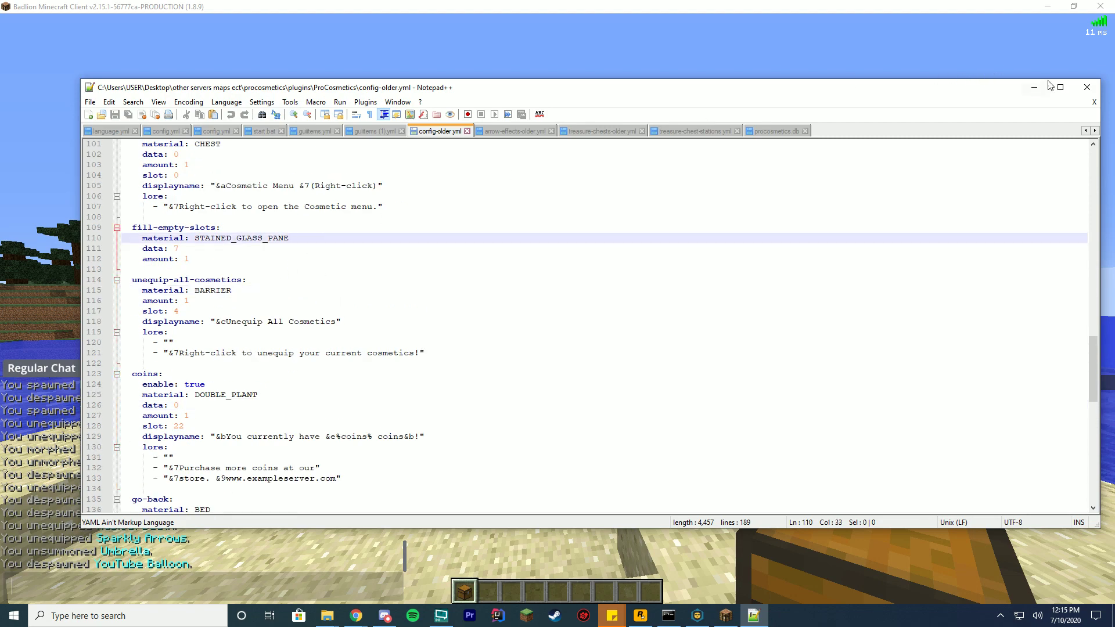
Close config-older.yml, return to the ProCosmetics folder and view treasure-chest-stations.yml in the data folder
{"action": "left_click", "coordinate": [1087, 88]}
{"action": "mouse_move", "coordinate": [327, 616]}
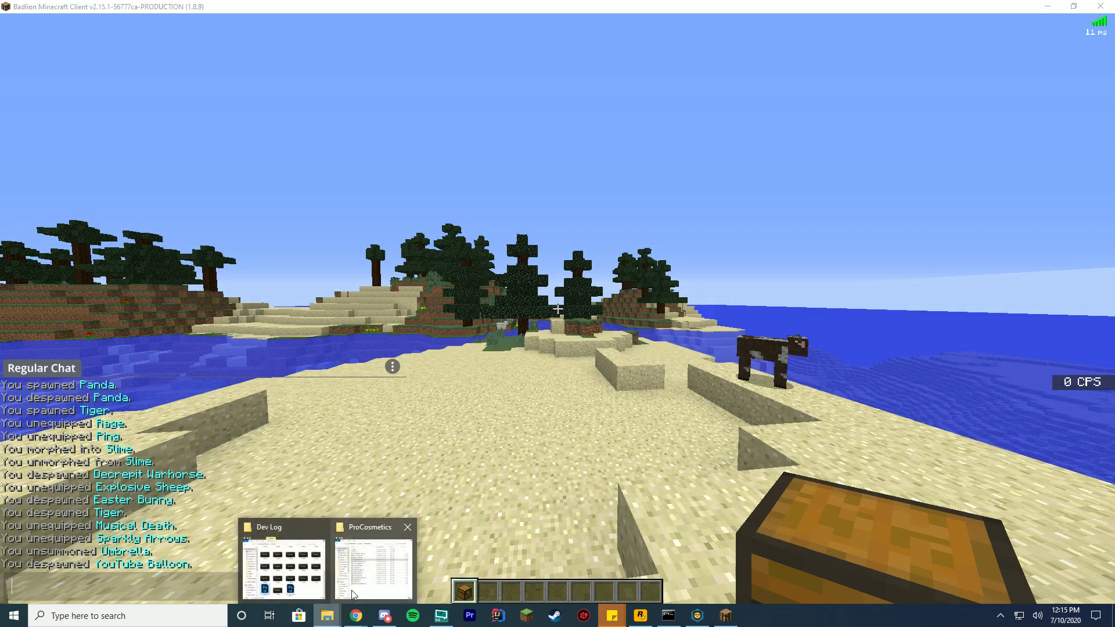
{"action": "mouse_move", "coordinate": [407, 538]}
{"action": "left_click", "coordinate": [394, 570]}
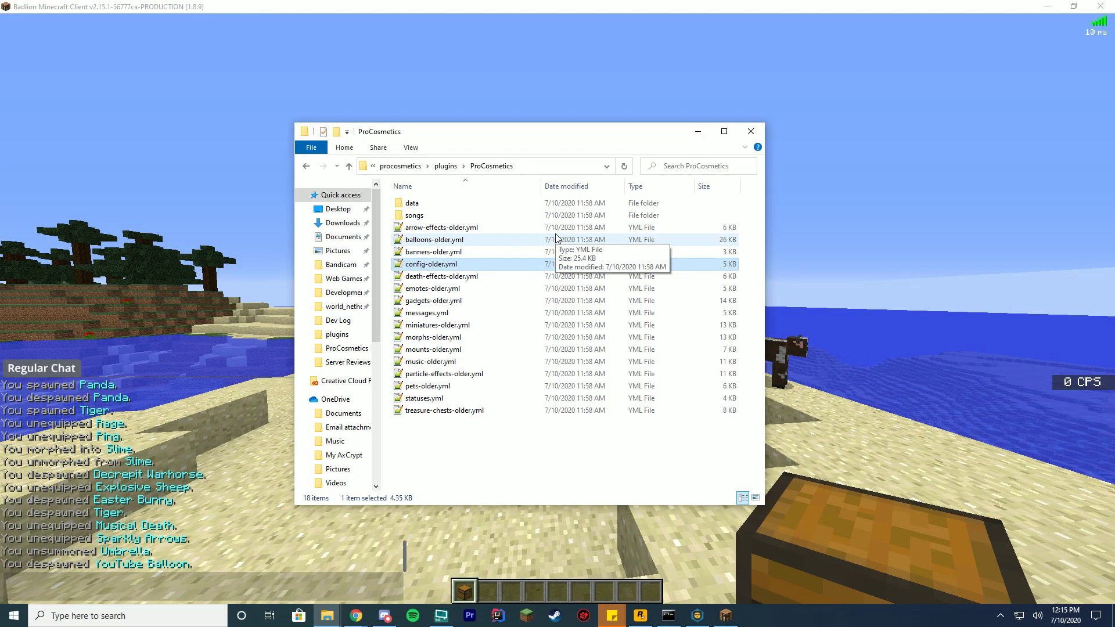
{"action": "double_click", "coordinate": [458, 201]}
{"action": "double_click", "coordinate": [448, 216]}
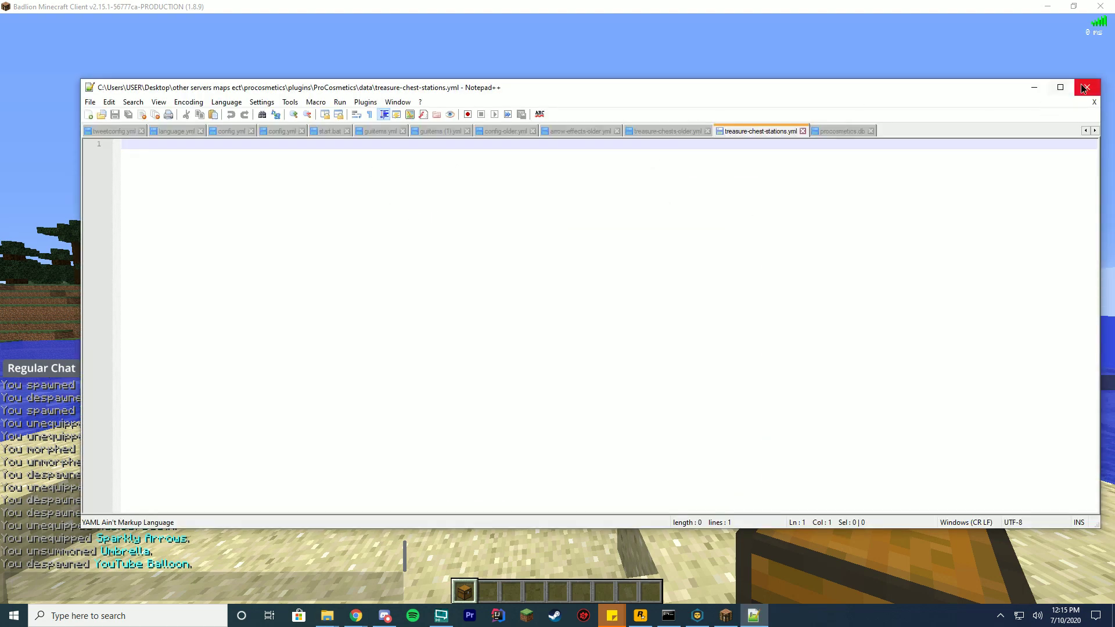
{"action": "left_click", "coordinate": [1087, 87]}
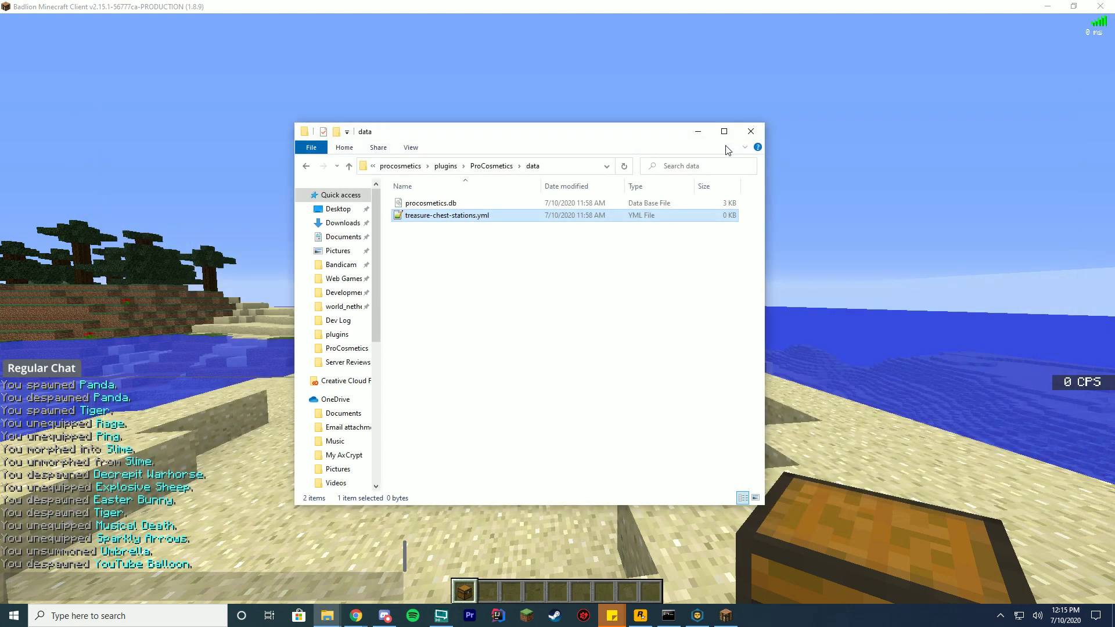
View the NBS files in the ProCosmetics songs folder and return to the plugin folder
{"action": "left_click", "coordinate": [491, 166]}
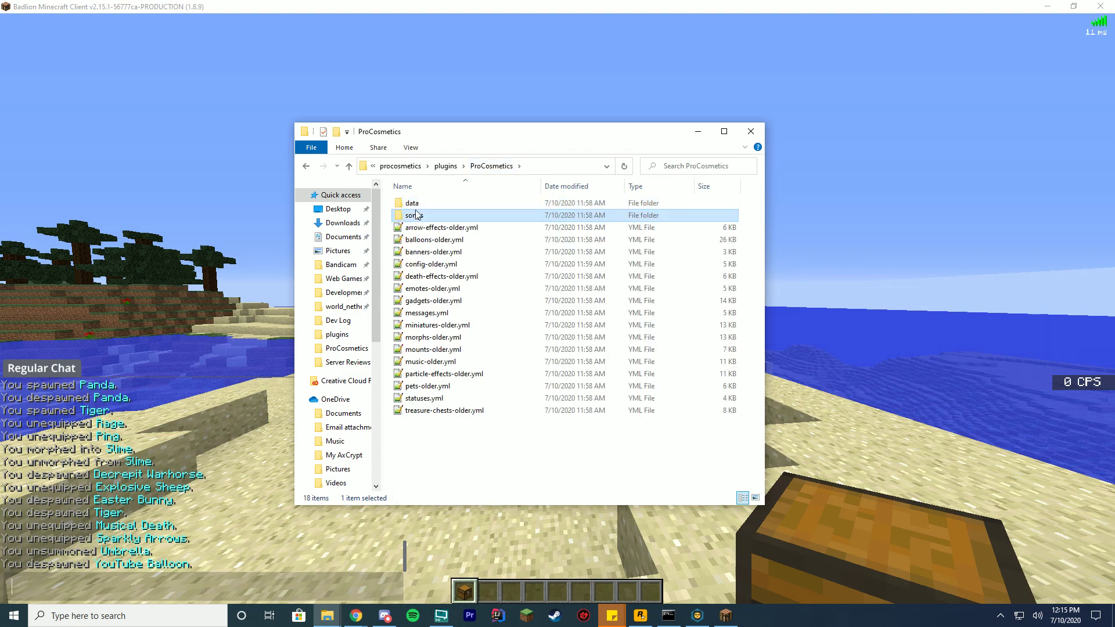
{"action": "double_click", "coordinate": [469, 216]}
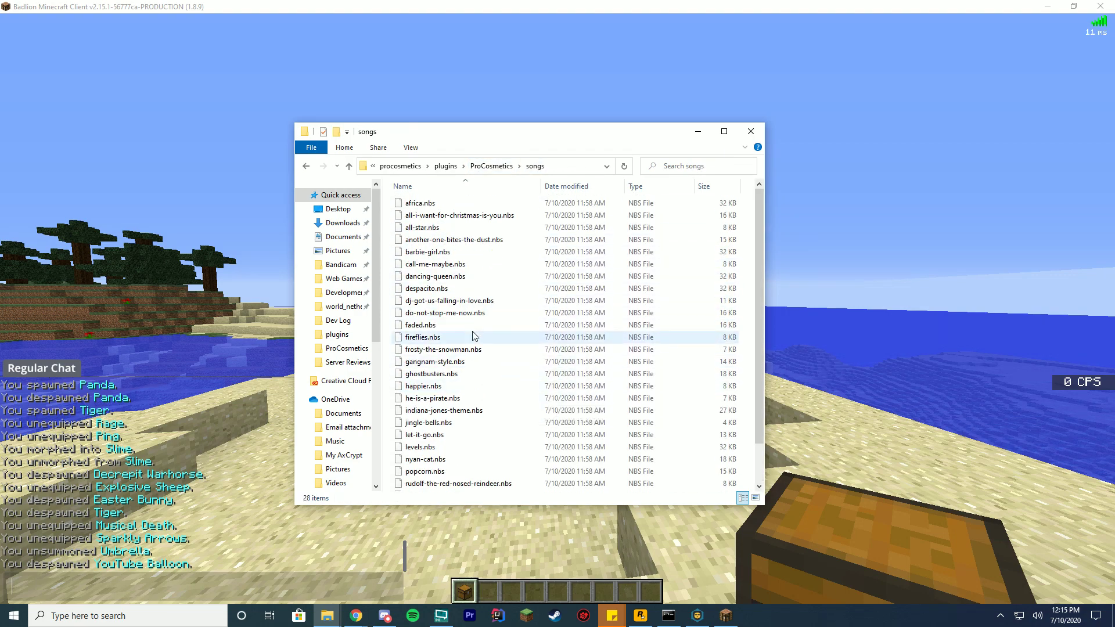
{"action": "left_click", "coordinate": [491, 166]}
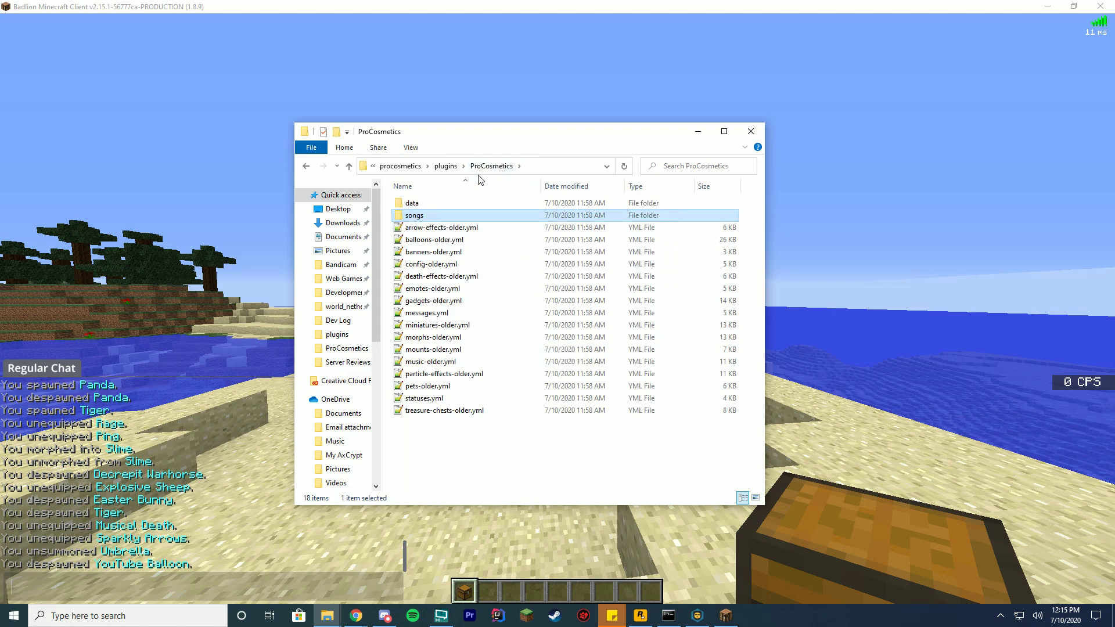
Open arrow-effects-older.yml and review the enable value and the menu's title and amount settings
{"action": "double_click", "coordinate": [419, 228]}
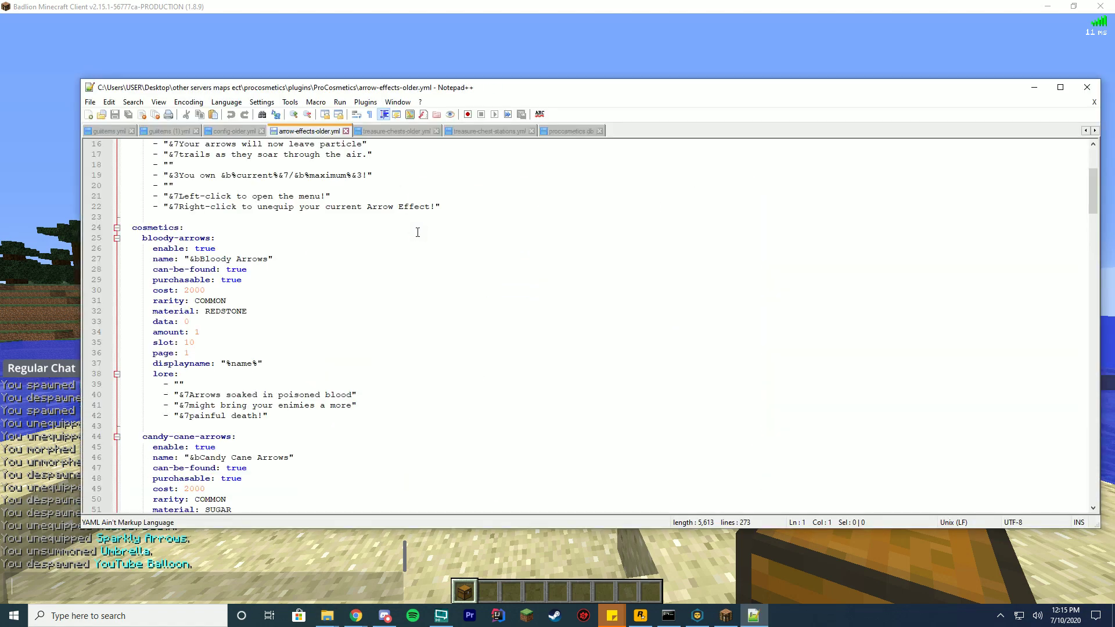
{"action": "scroll", "coordinate": [418, 233], "scroll_direction": "up", "scroll_amount": 5}
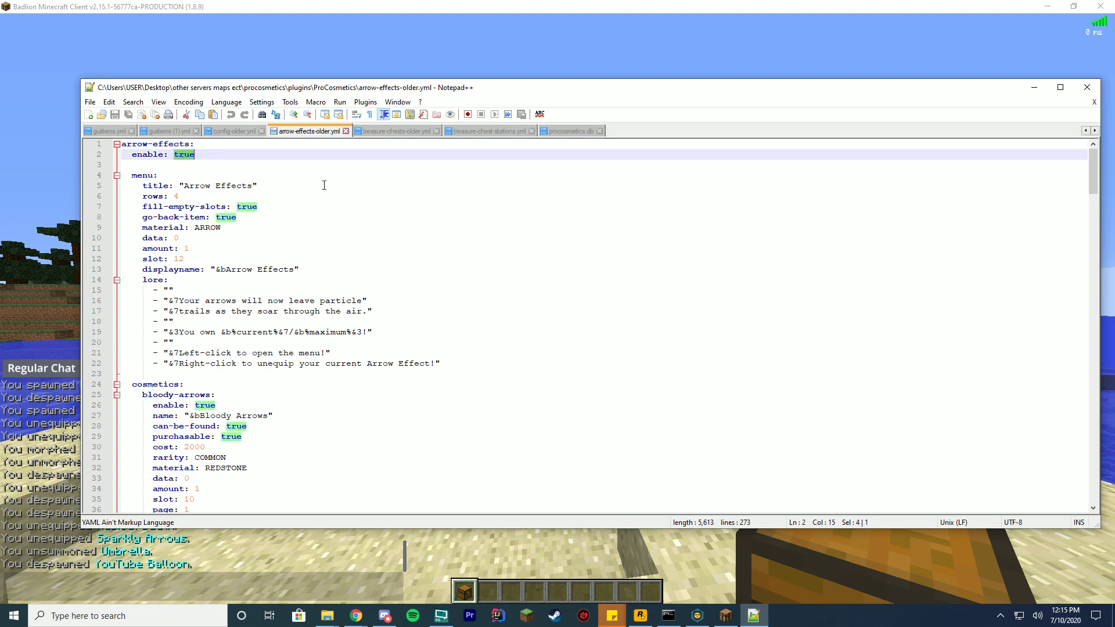
{"action": "left_click_drag", "start_coordinate": [196, 186], "coordinate": [222, 189]}
{"action": "left_click", "coordinate": [264, 244]}
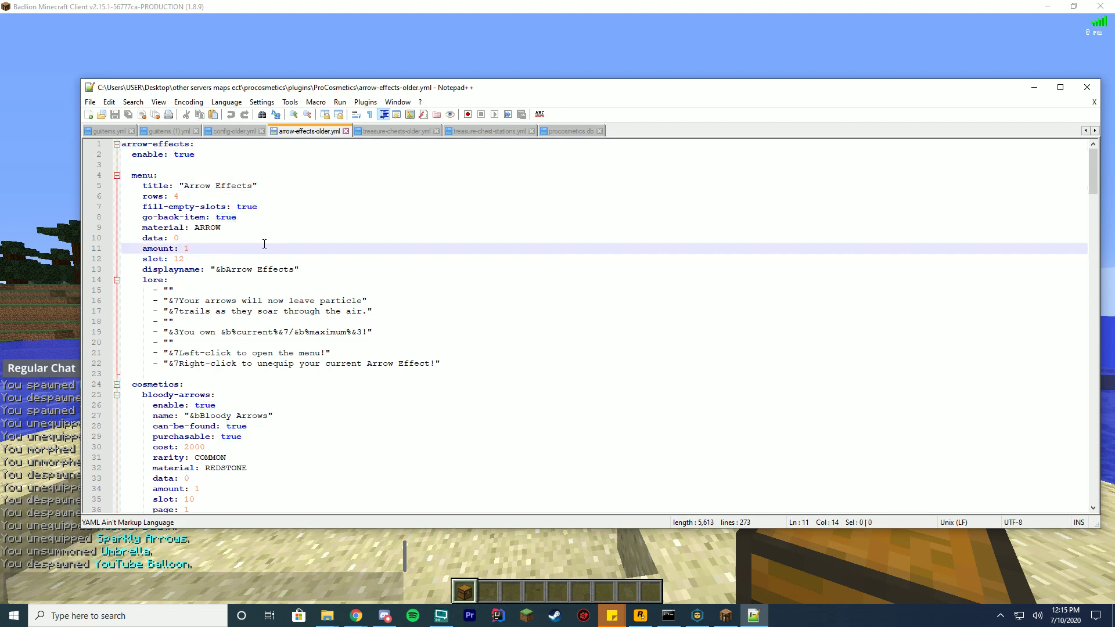
Review the bloody-arrows enable setting, skim the remaining arrow effect cosmetics and close the file
{"action": "scroll", "coordinate": [264, 244], "scroll_direction": "down", "scroll_amount": 6}
{"action": "left_click", "coordinate": [235, 208]}
{"action": "left_click", "coordinate": [204, 217]}
{"action": "double_click", "coordinate": [204, 216]}
{"action": "left_click", "coordinate": [262, 216]}
{"action": "scroll", "coordinate": [405, 224], "scroll_direction": "down", "scroll_amount": 20}
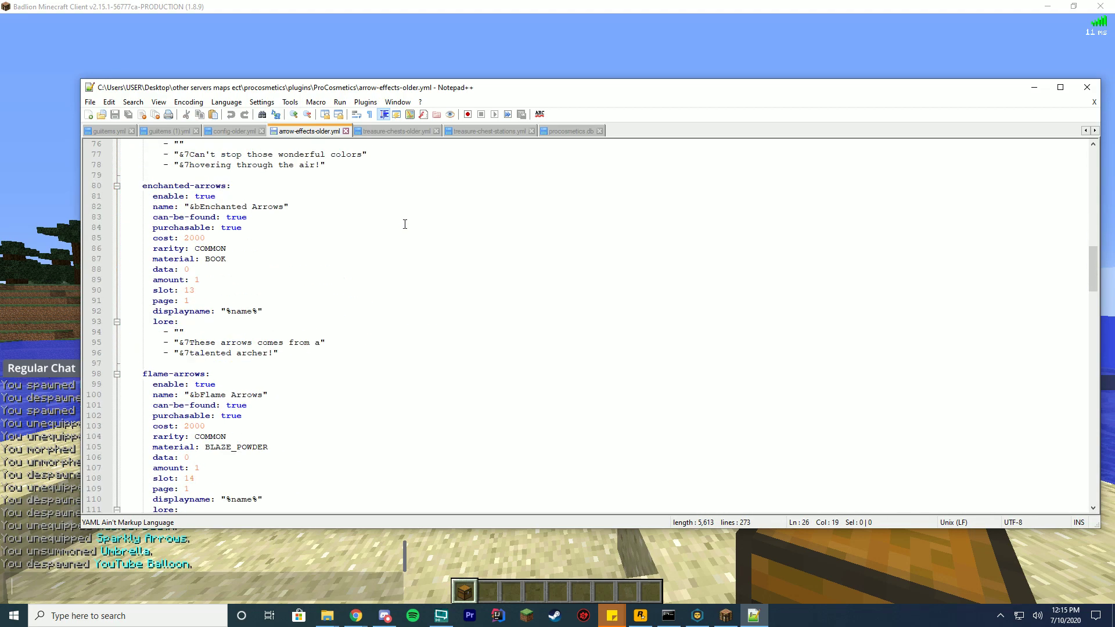
{"action": "scroll", "coordinate": [404, 225], "scroll_direction": "down", "scroll_amount": 20}
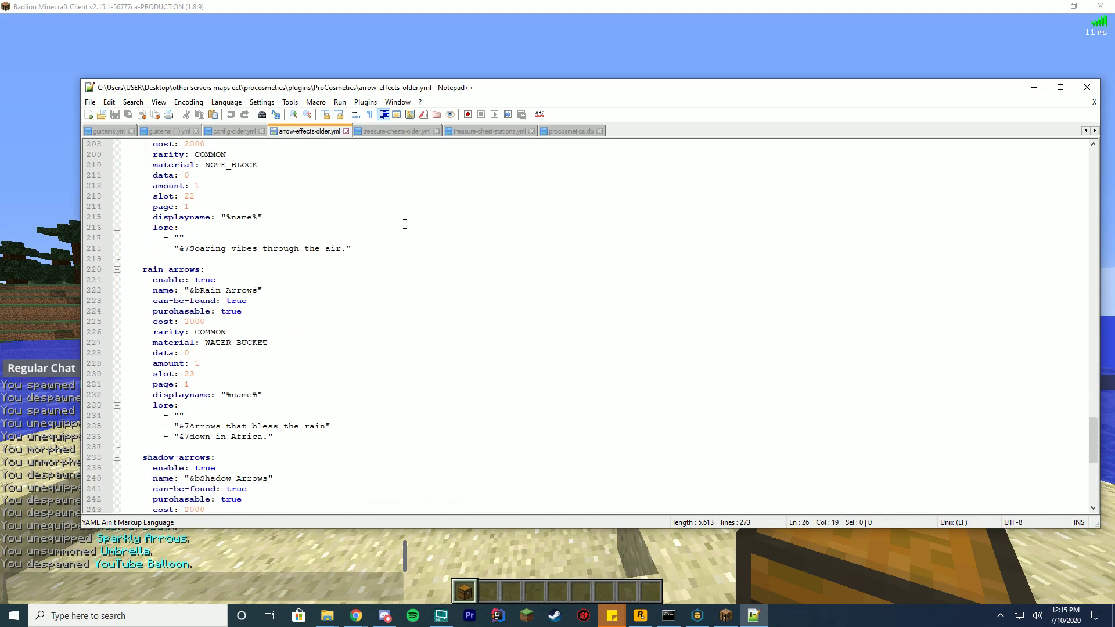
{"action": "left_click", "coordinate": [1086, 87]}
Disable balloons by setting the top-level enable value in balloons-older.yml to false, then save and close the file
{"action": "double_click", "coordinate": [454, 240]}
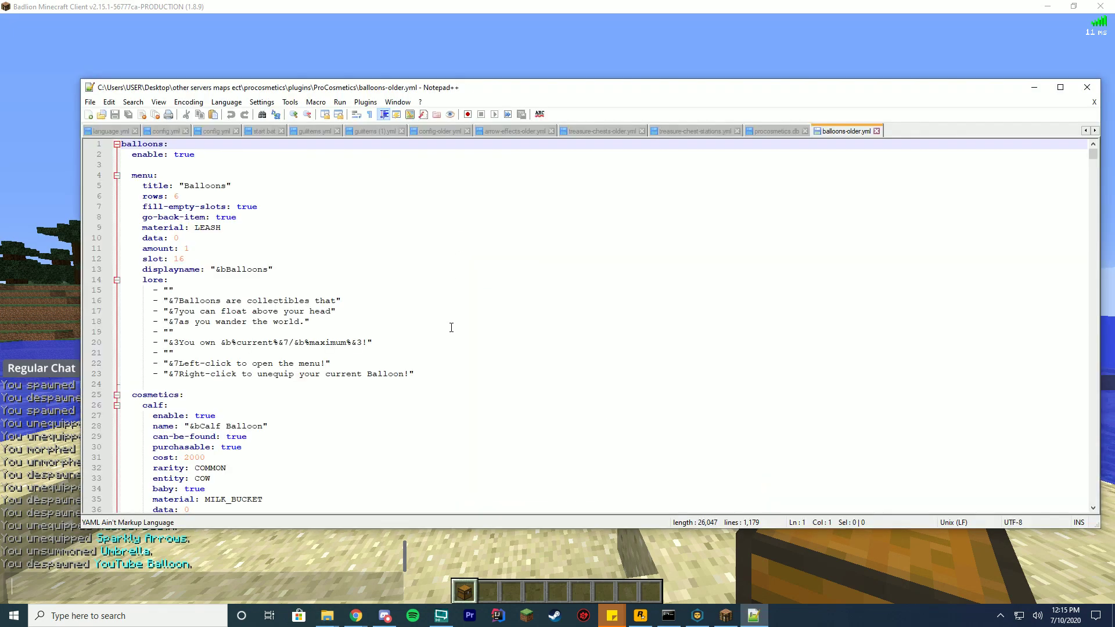
{"action": "left_click", "coordinate": [181, 196]}
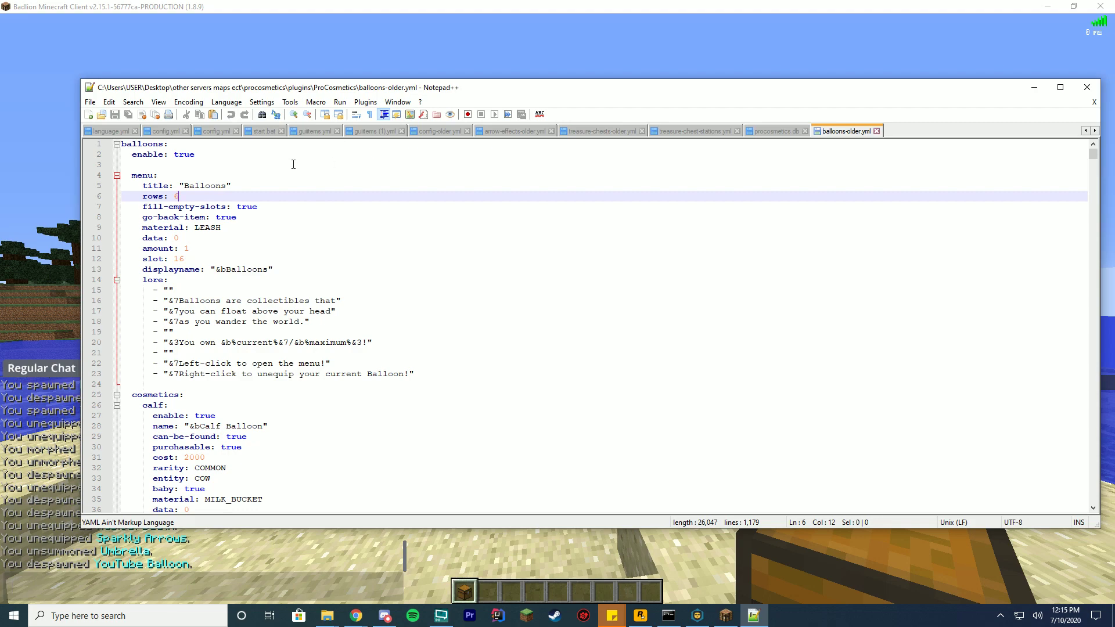
{"action": "double_click", "coordinate": [196, 154]}
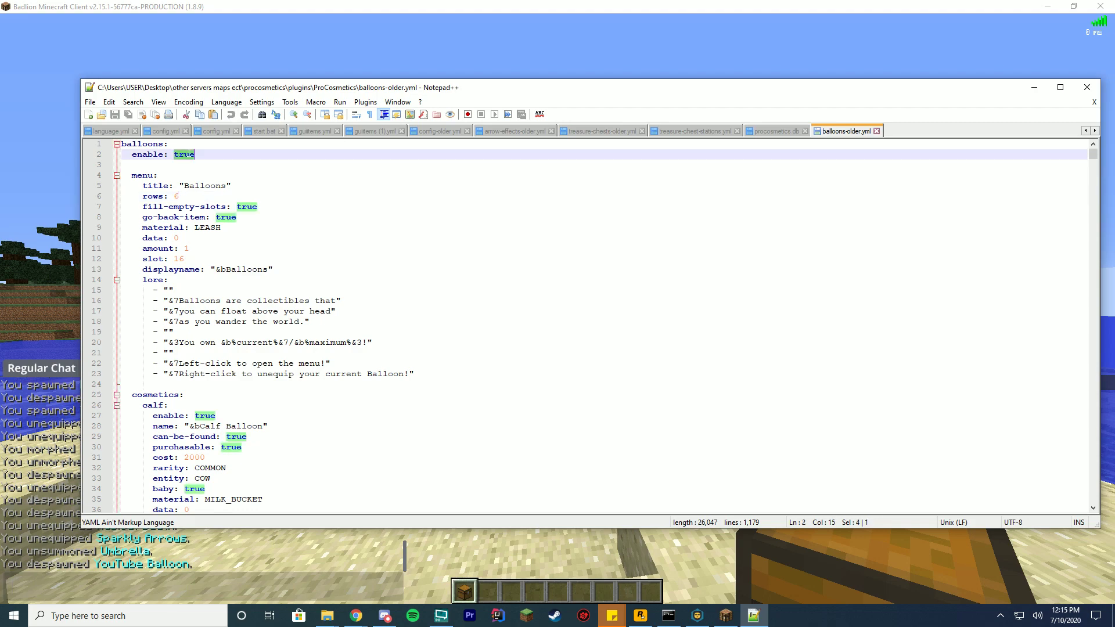
{"action": "type", "text": "false"}
{"action": "left_click", "coordinate": [344, 205]}
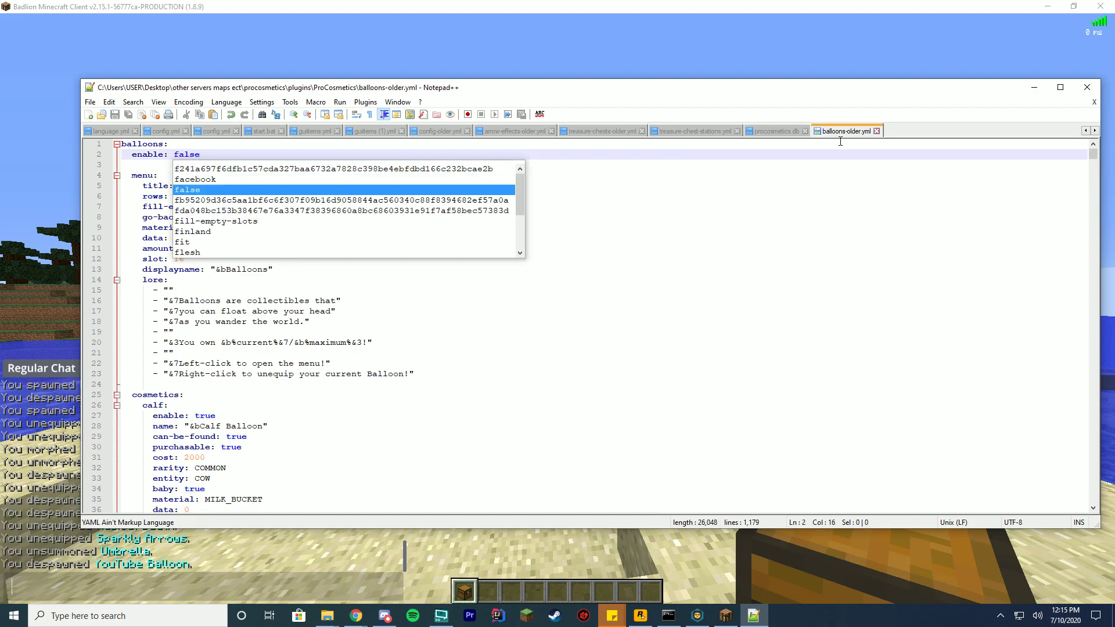
{"action": "left_click", "coordinate": [1087, 87]}
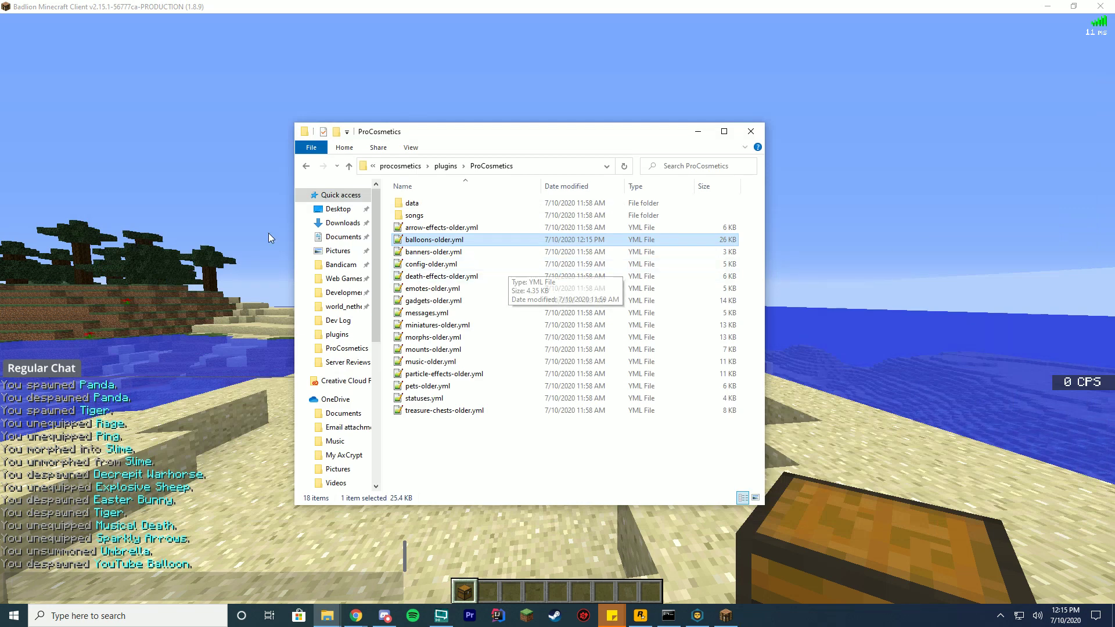
Disable banners by setting the top-level enable value in banners-older.yml to false, then save and close the file
{"action": "double_click", "coordinate": [453, 256]}
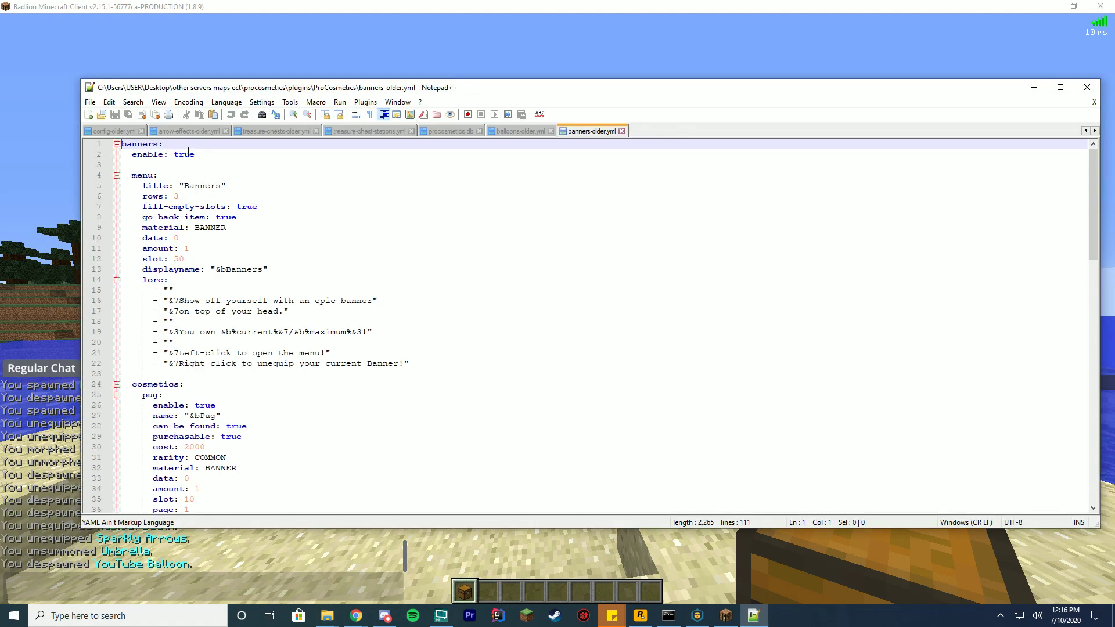
{"action": "double_click", "coordinate": [188, 151]}
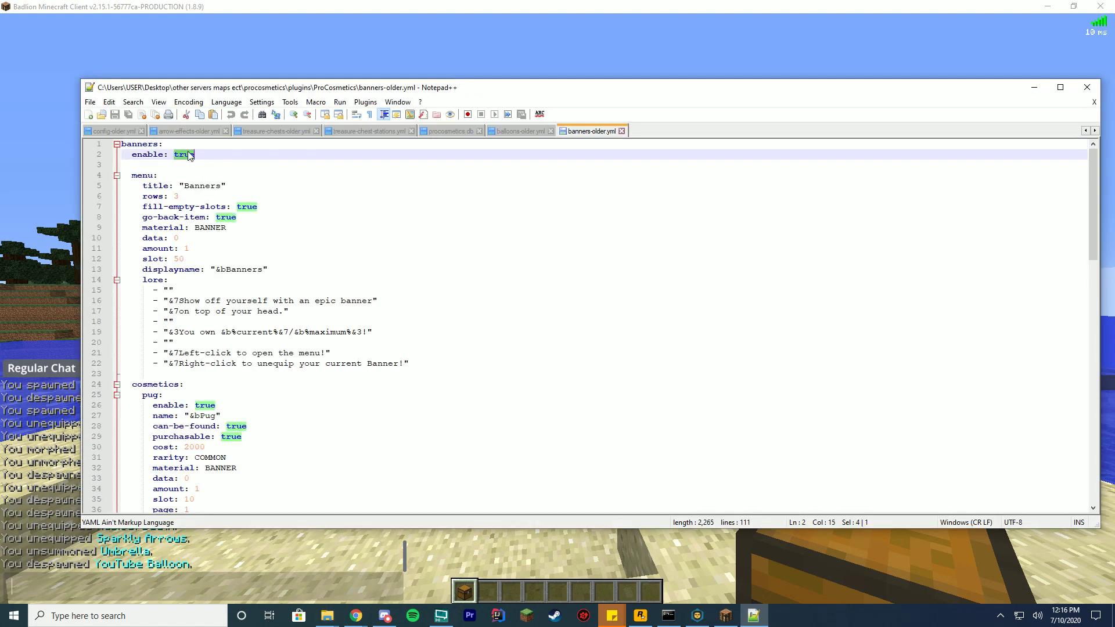
{"action": "type", "text": "false"}
{"action": "key", "text": "ctrl+s"}
{"action": "left_click", "coordinate": [1082, 88]}
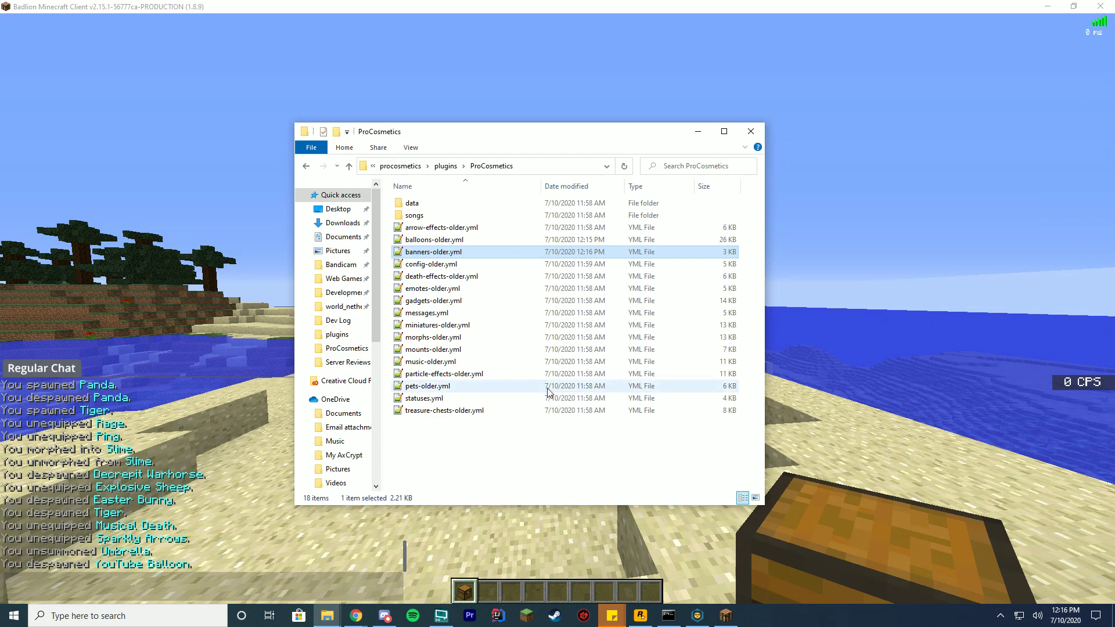
Open particle-effects-older.yml and look over its menu and settings sections
{"action": "double_click", "coordinate": [456, 374]}
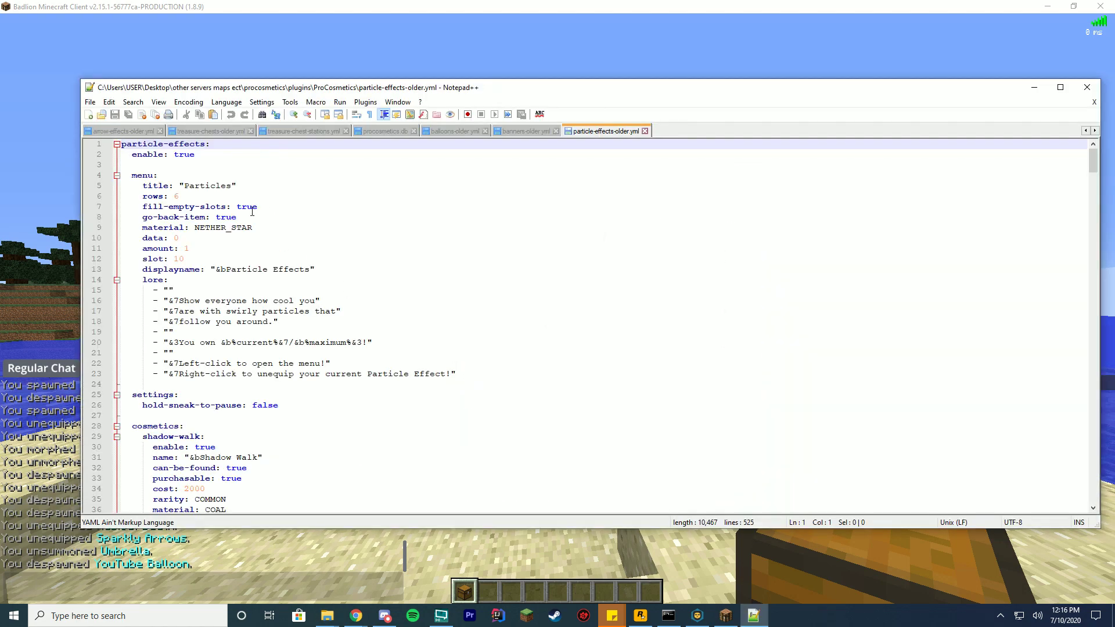
{"action": "left_click", "coordinate": [252, 212]}
{"action": "scroll", "coordinate": [356, 316], "scroll_direction": "down", "scroll_amount": 3}
{"action": "left_click", "coordinate": [356, 311]}
Set enable to false for the shadow-walk particle effect, then save and close particle-effects-older.yml
{"action": "scroll", "coordinate": [356, 316], "scroll_direction": "down", "scroll_amount": 3}
{"action": "left_click", "coordinate": [222, 257]}
{"action": "double_click", "coordinate": [206, 259]}
{"action": "type", "text": "false"}
{"action": "left_click", "coordinate": [580, 231]}
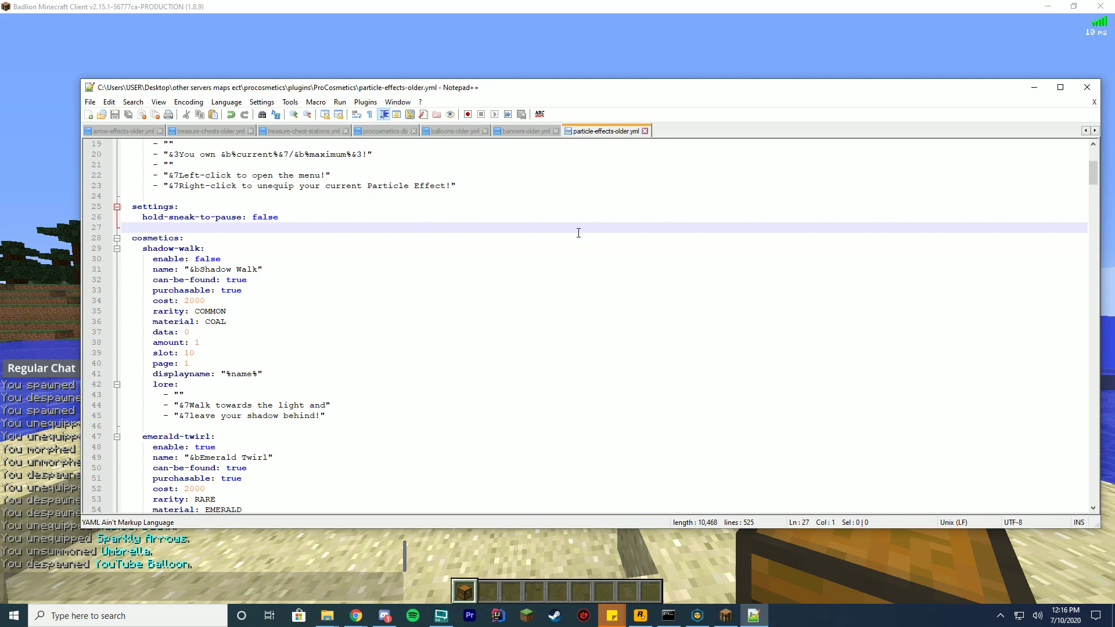
{"action": "left_click", "coordinate": [1086, 87]}
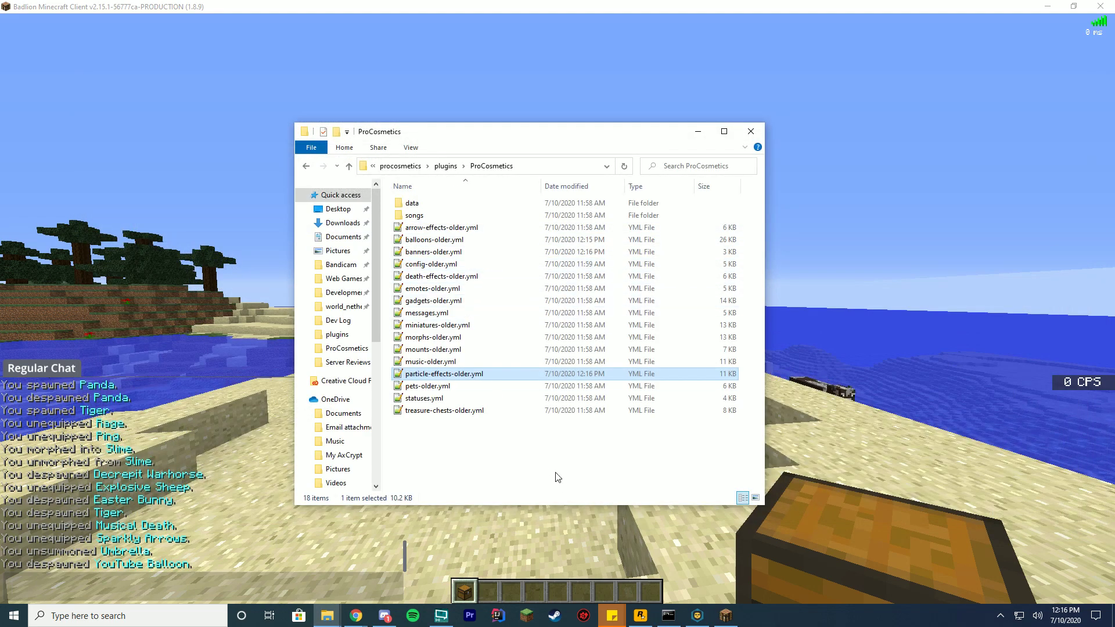
Return to Minecraft, open the Cosmetic Menu from the chest item, choose Gadgets and close the menu
{"action": "left_click_drag", "start_coordinate": [567, 473], "coordinate": [565, 232]}
{"action": "left_click", "coordinate": [485, 463]}
{"action": "left_click", "coordinate": [486, 534]}
{"action": "key", "text": "Escape"}
{"action": "right_click", "coordinate": [558, 308]}
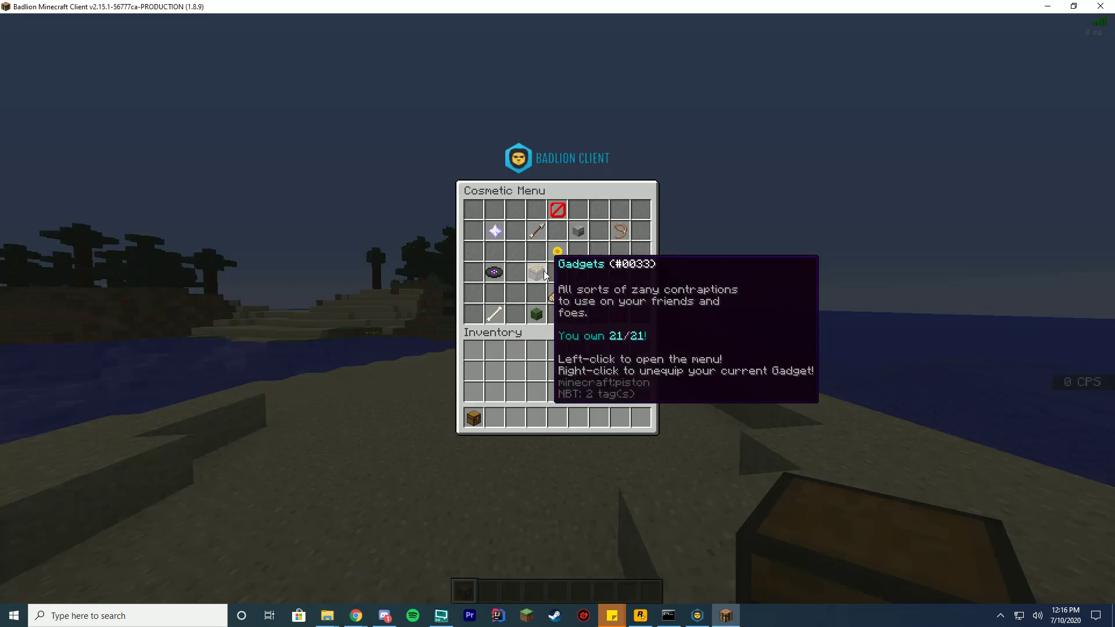
{"action": "left_click", "coordinate": [542, 267]}
{"action": "key", "text": "Escape"}
Run the /procosmetics chat command to view the plugin's command list
{"action": "key", "text": "w"}
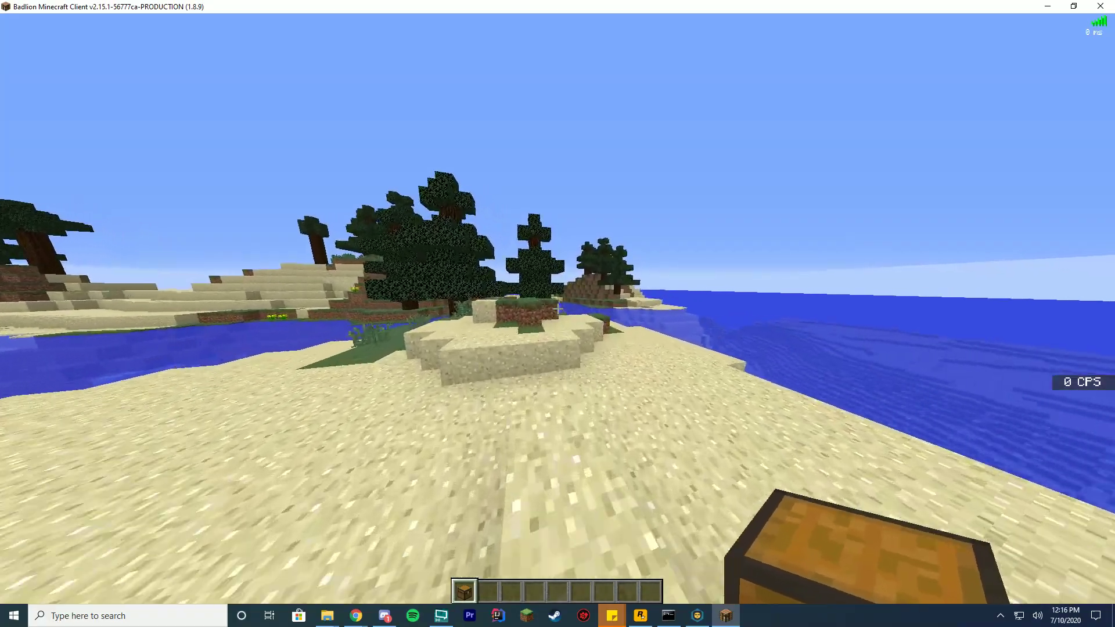
{"action": "key", "text": "w"}
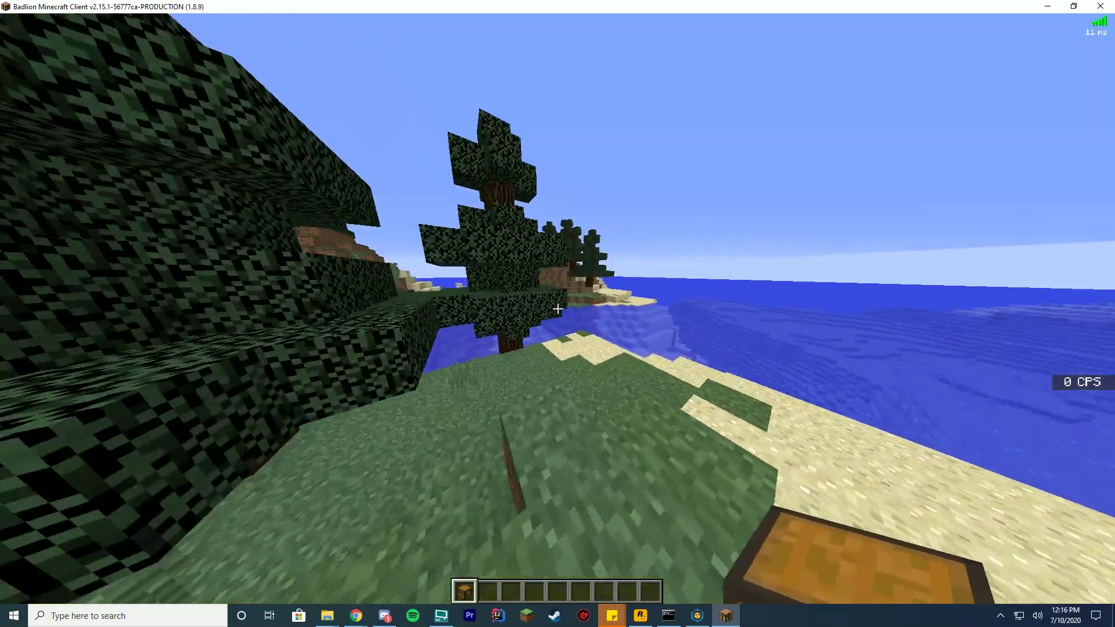
{"action": "type", "text": "/procos"}
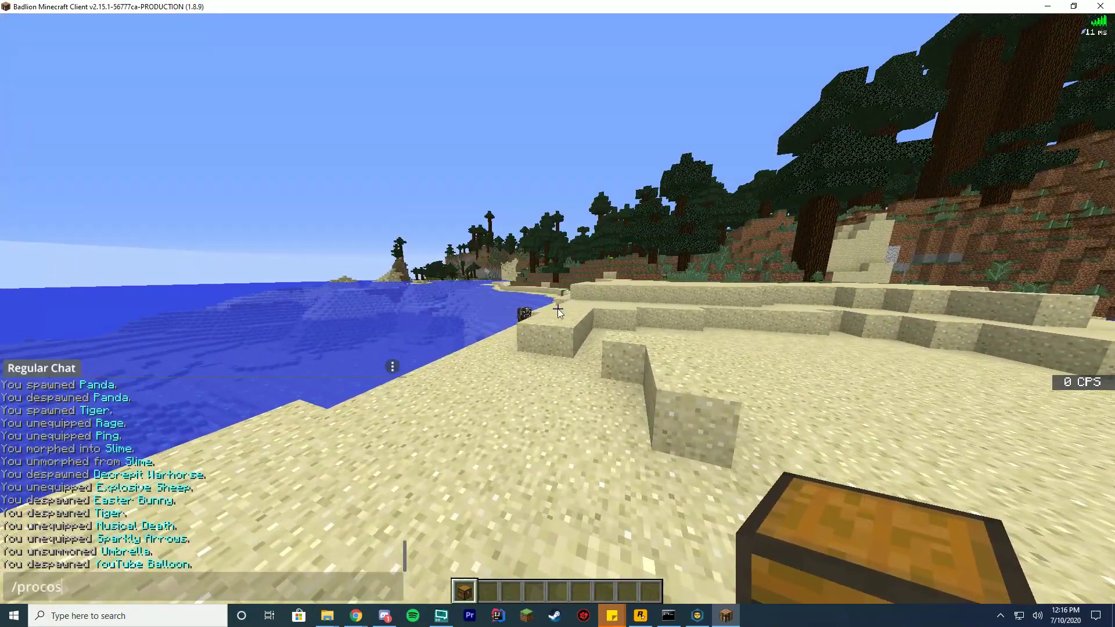
{"action": "type", "text": "metics"}
{"action": "key", "text": "Return"}
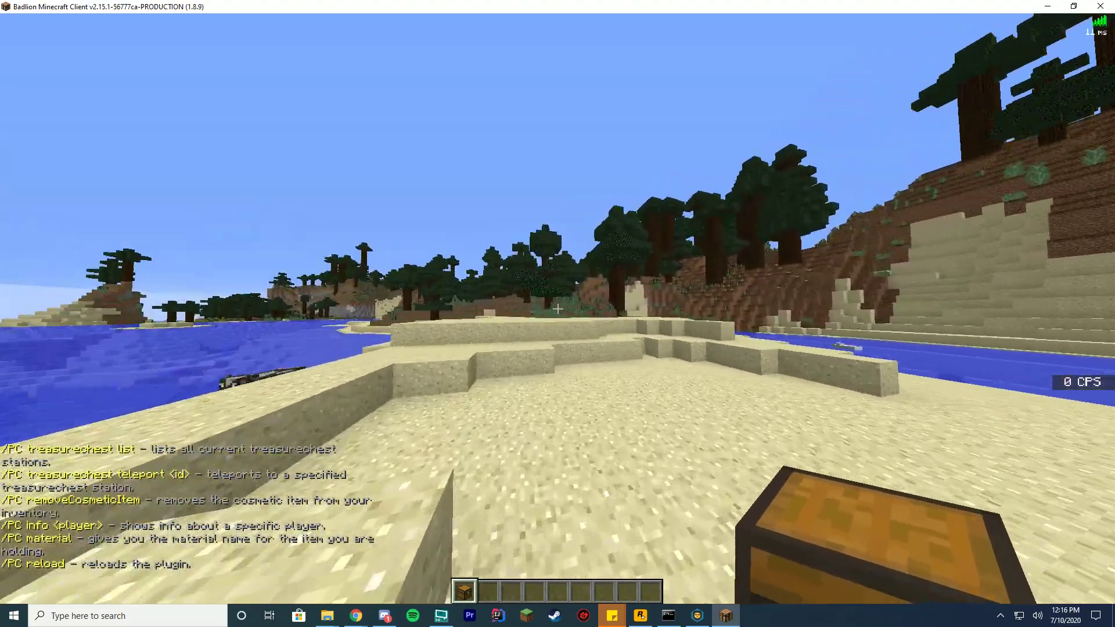
Reload the plugin with the /procosmetics reload command
{"action": "key", "text": "Up"}
{"action": "type", "text": "reload"}
{"action": "key", "text": "Return"}
{"action": "key", "text": "w"}
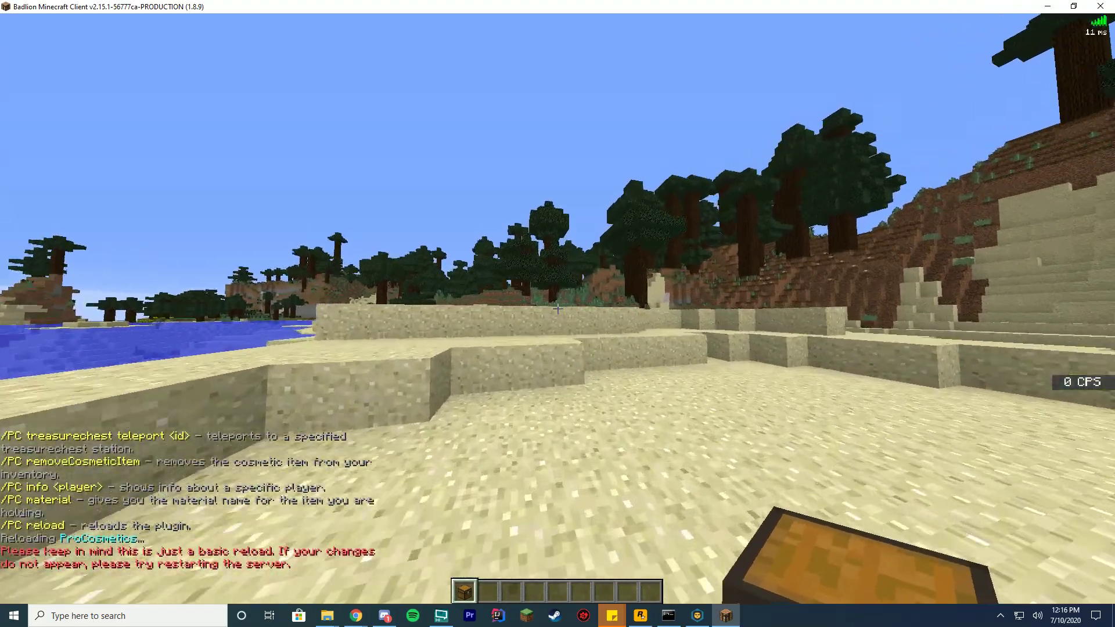
{"action": "key", "text": "w"}
{"action": "key", "text": "space"}
{"action": "key", "text": "space"}
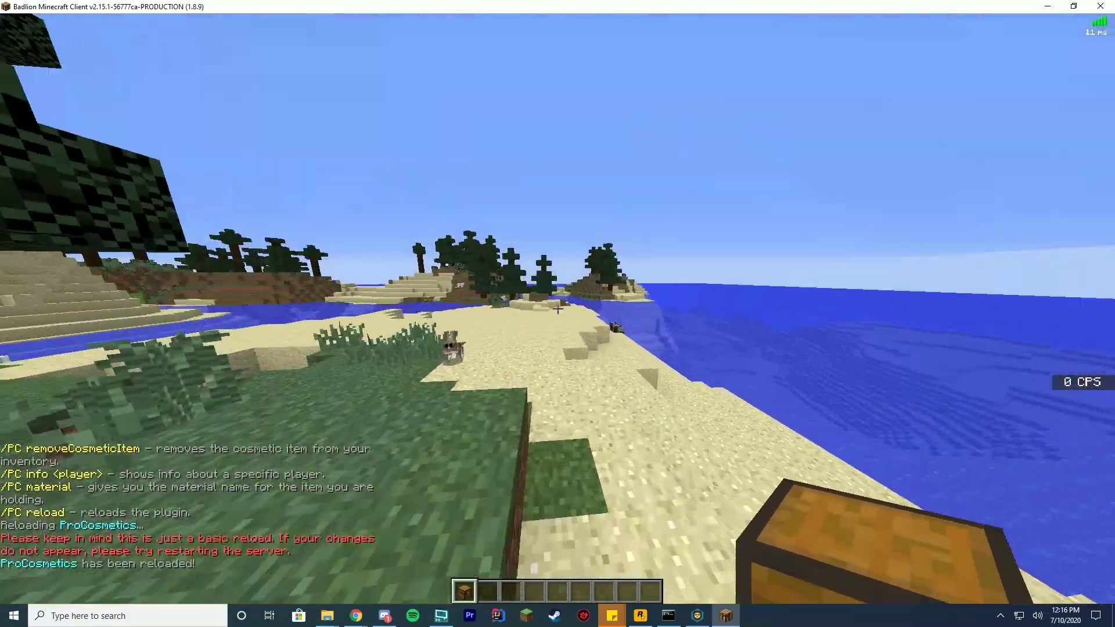
Open the Cosmetic Menu from the chest item to check it after the reload, and close it
{"action": "right_click", "coordinate": [558, 309]}
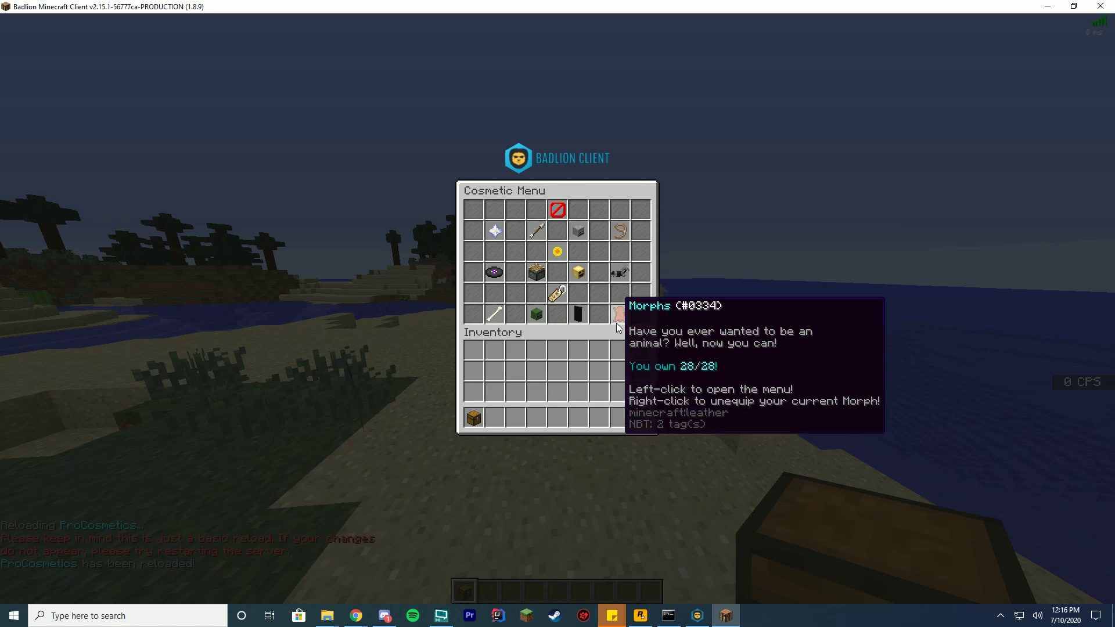
{"action": "key", "text": "Escape"}
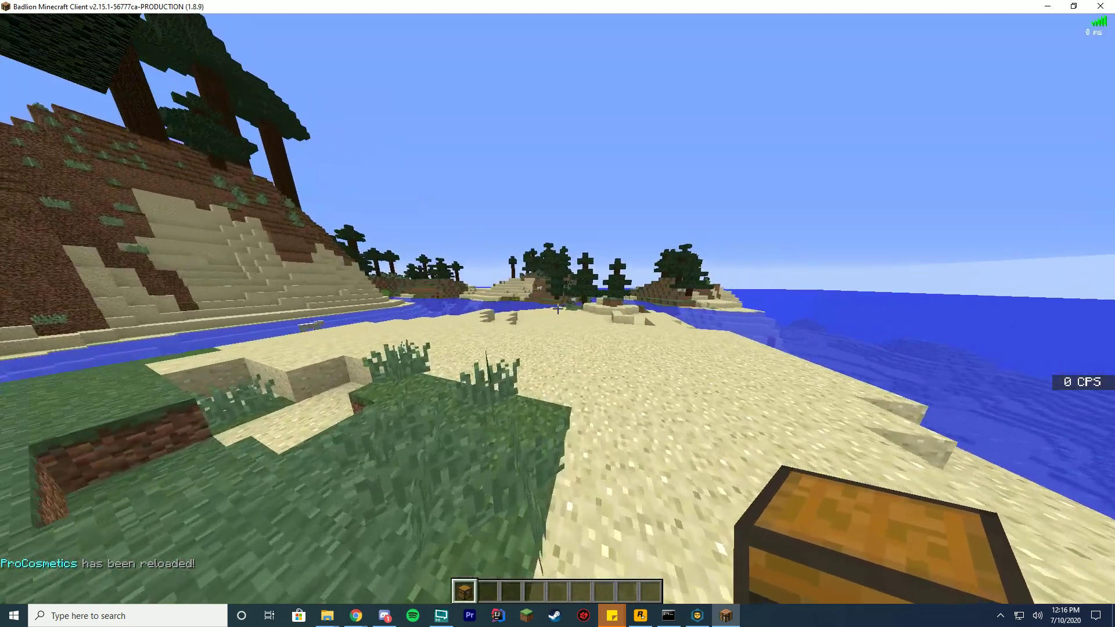
Read through the ProCosmetics help commands in the chat history, from opening menus to the treasurechest commands
{"action": "key", "text": "t"}
{"action": "scroll", "coordinate": [326, 437], "scroll_direction": "up", "scroll_amount": 5}
{"action": "scroll", "coordinate": [293, 449], "scroll_direction": "up", "scroll_amount": 3}
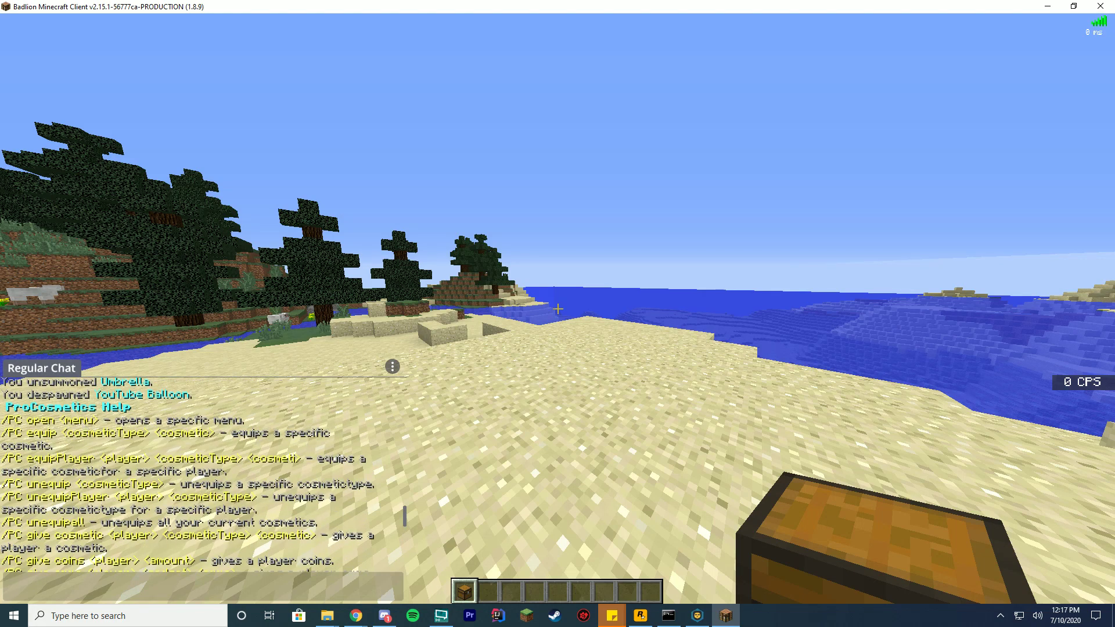
{"action": "key", "text": "alt+Tab"}
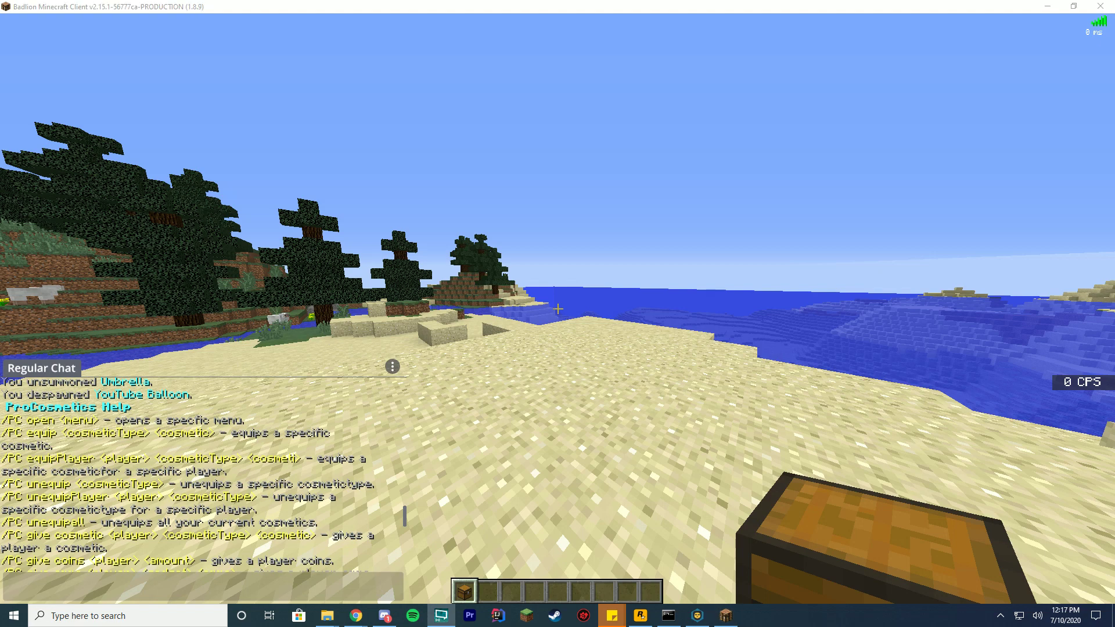
{"action": "left_click", "coordinate": [927, 229]}
{"action": "key", "text": "Escape"}
{"action": "key", "text": "t"}
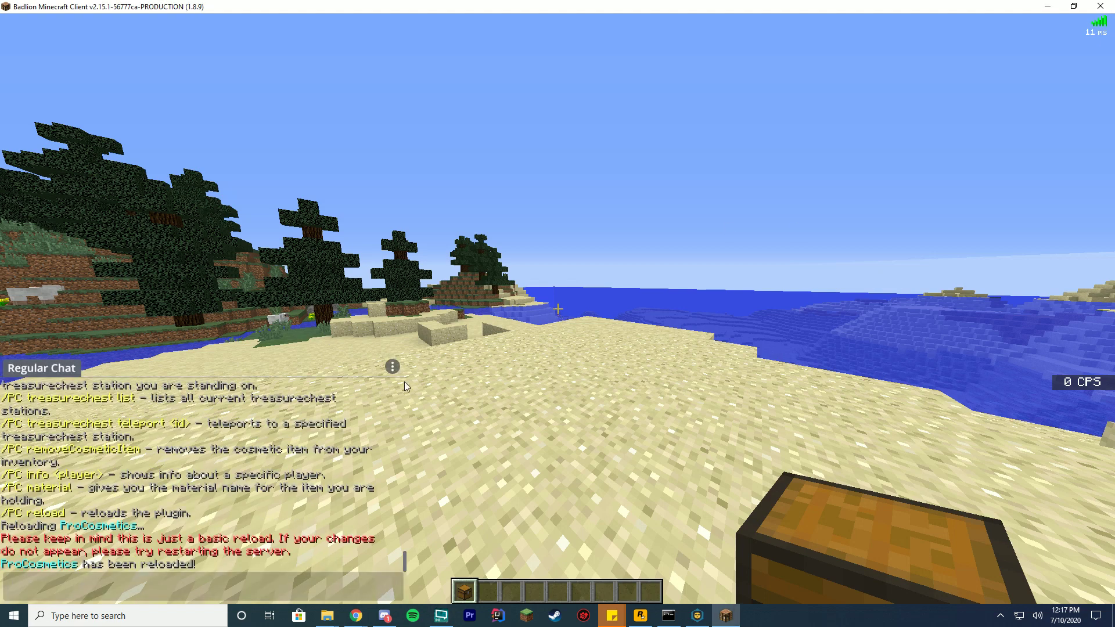
{"action": "scroll", "coordinate": [260, 456], "scroll_direction": "up", "scroll_amount": 5}
{"action": "scroll", "coordinate": [263, 455], "scroll_direction": "down", "scroll_amount": 5}
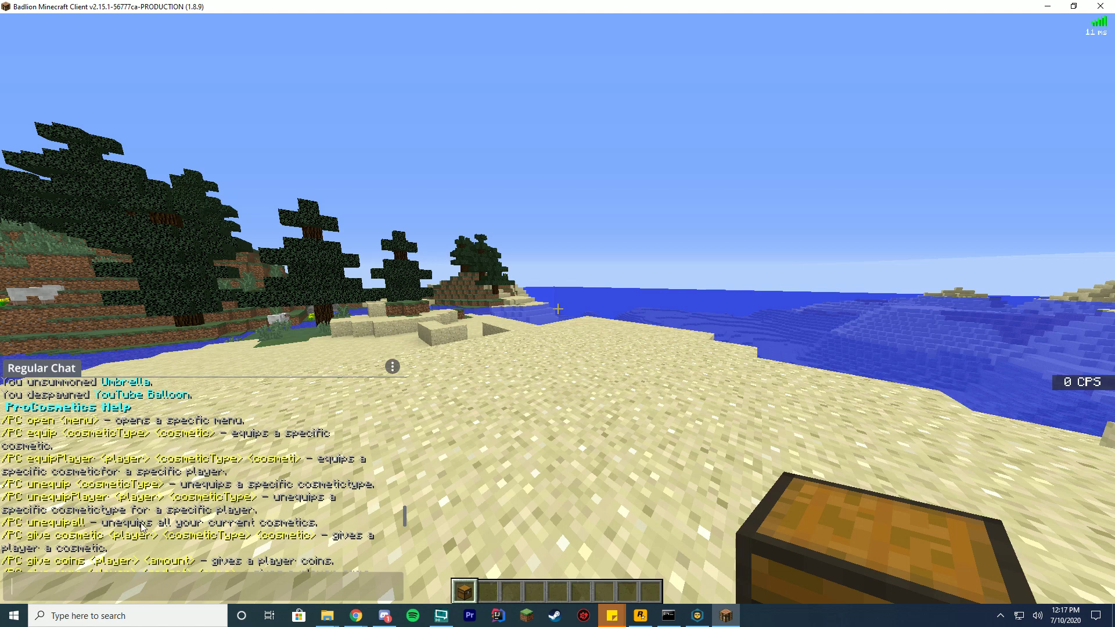
{"action": "scroll", "coordinate": [325, 530], "scroll_direction": "down", "scroll_amount": 1}
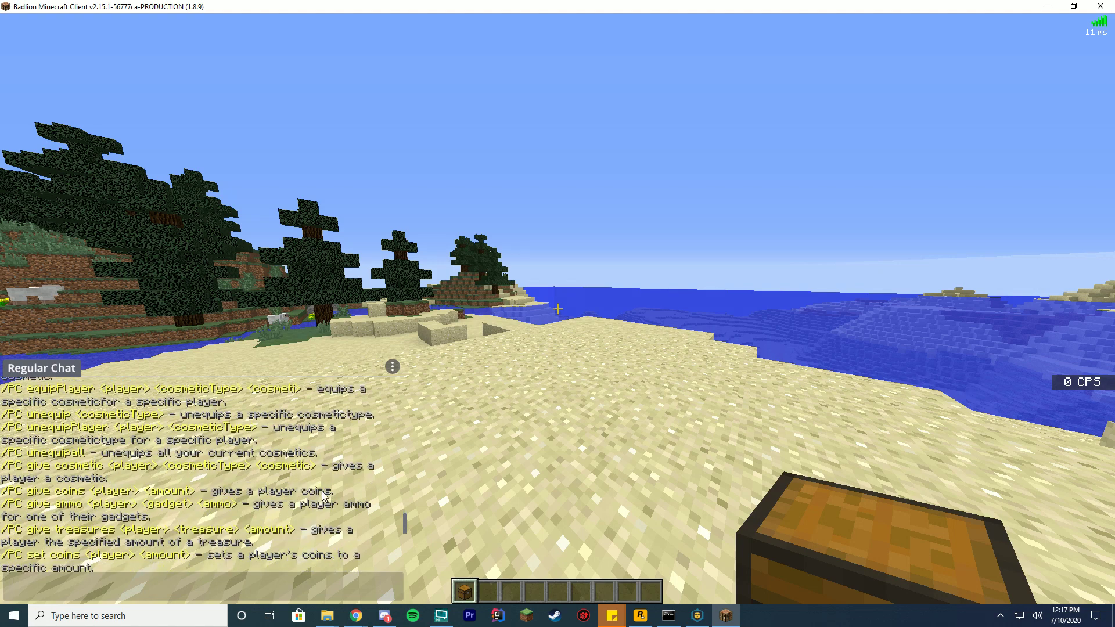
{"action": "scroll", "coordinate": [203, 499], "scroll_direction": "down", "scroll_amount": 2}
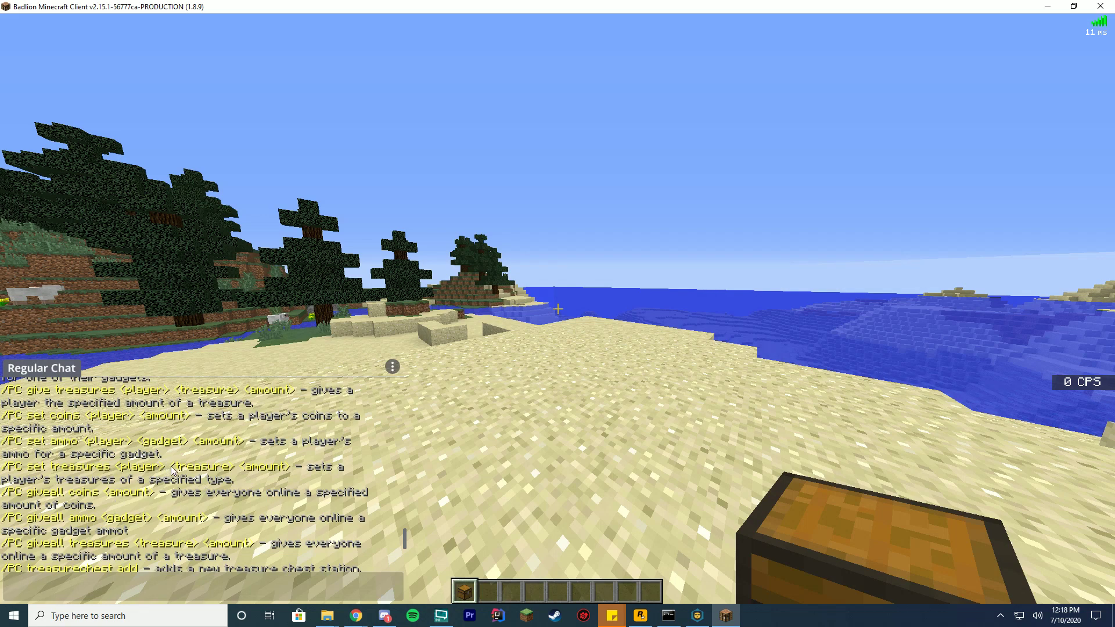
{"action": "scroll", "coordinate": [263, 469], "scroll_direction": "down", "scroll_amount": 1}
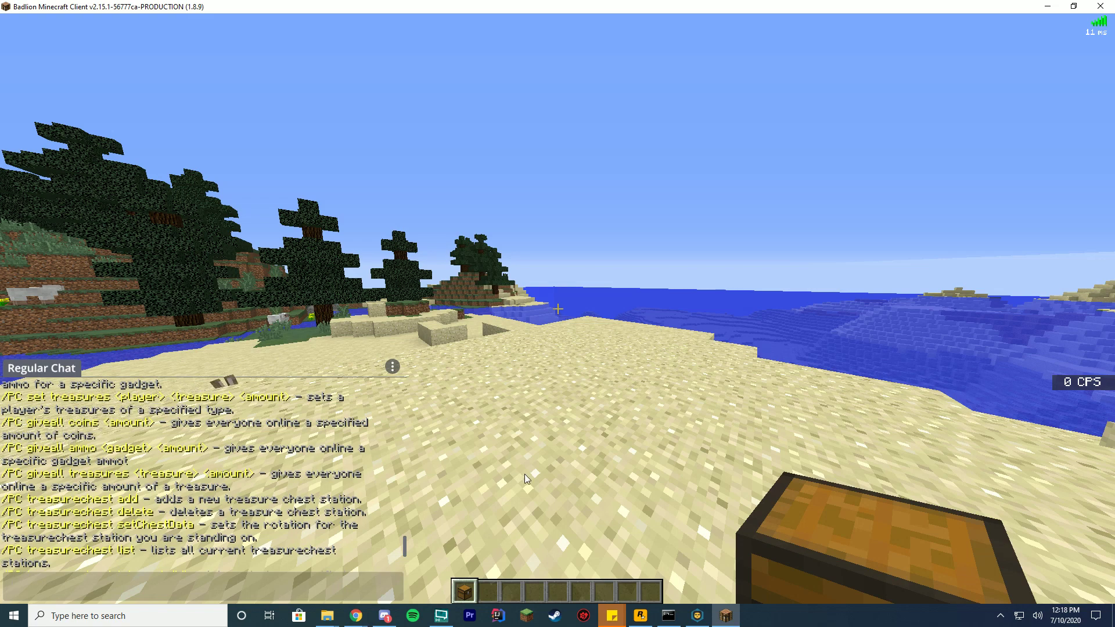
Try to add a treasure chest station with the /pc treasurechest add command
{"action": "type", "text": "treasurechest add"}
{"action": "key", "text": "Return"}
{"action": "key", "text": "w"}
Find a chest in the creative inventory by searching "chest", put it in the hotbar and place it on the sand
{"action": "key", "text": "2"}
{"action": "type", "text": "e"}
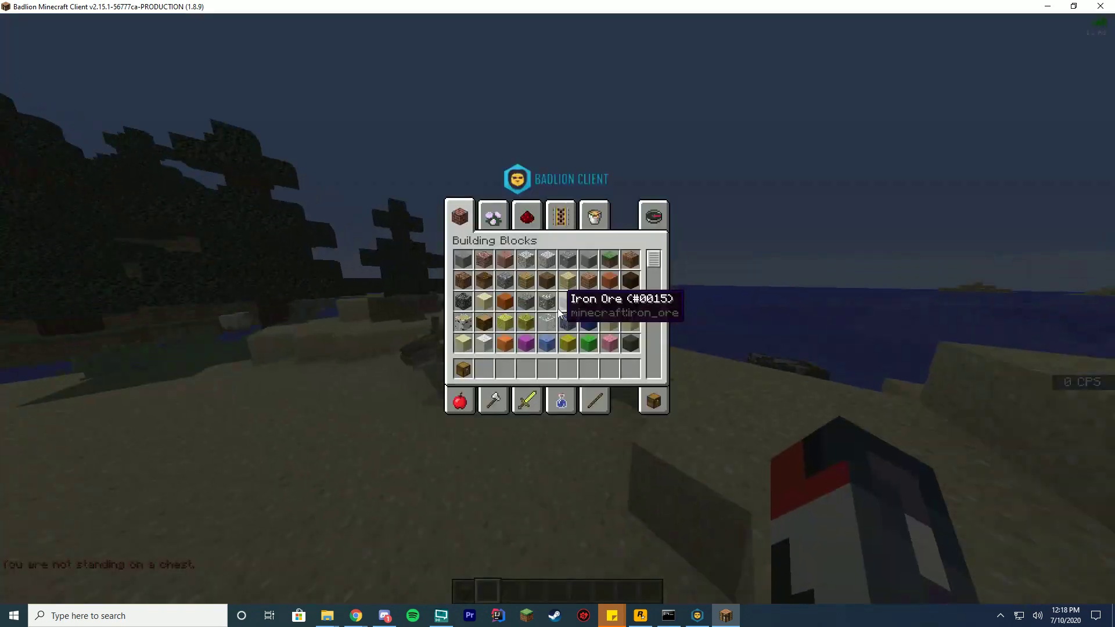
{"action": "type", "text": "chest"}
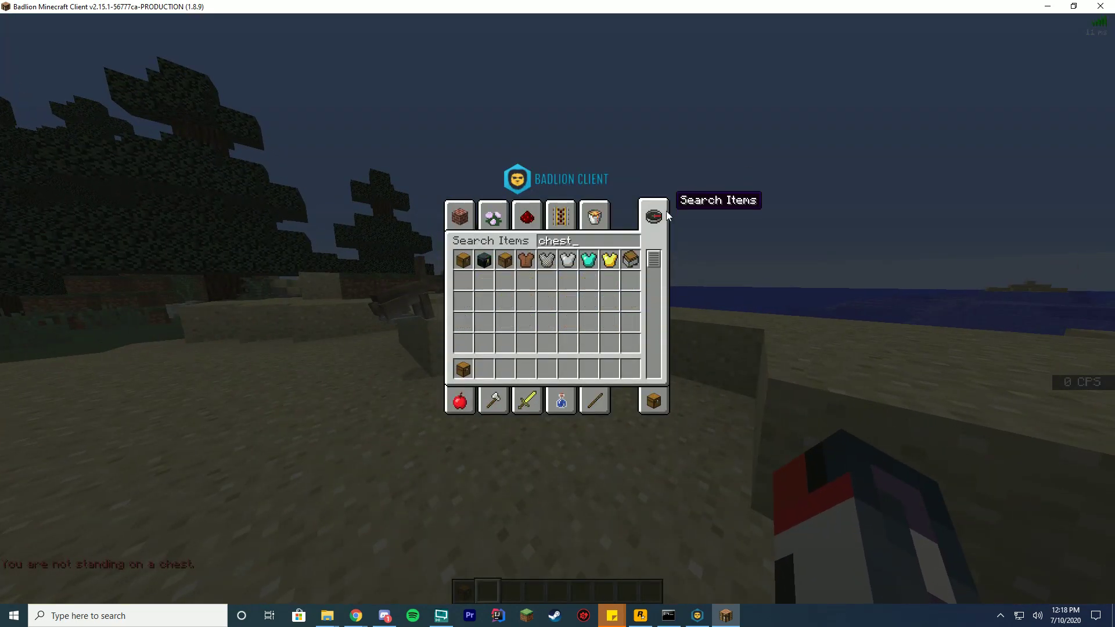
{"action": "left_click", "coordinate": [581, 369]}
{"action": "key", "text": "e"}
{"action": "scroll", "coordinate": [558, 314], "scroll_direction": "down", "scroll_amount": 5}
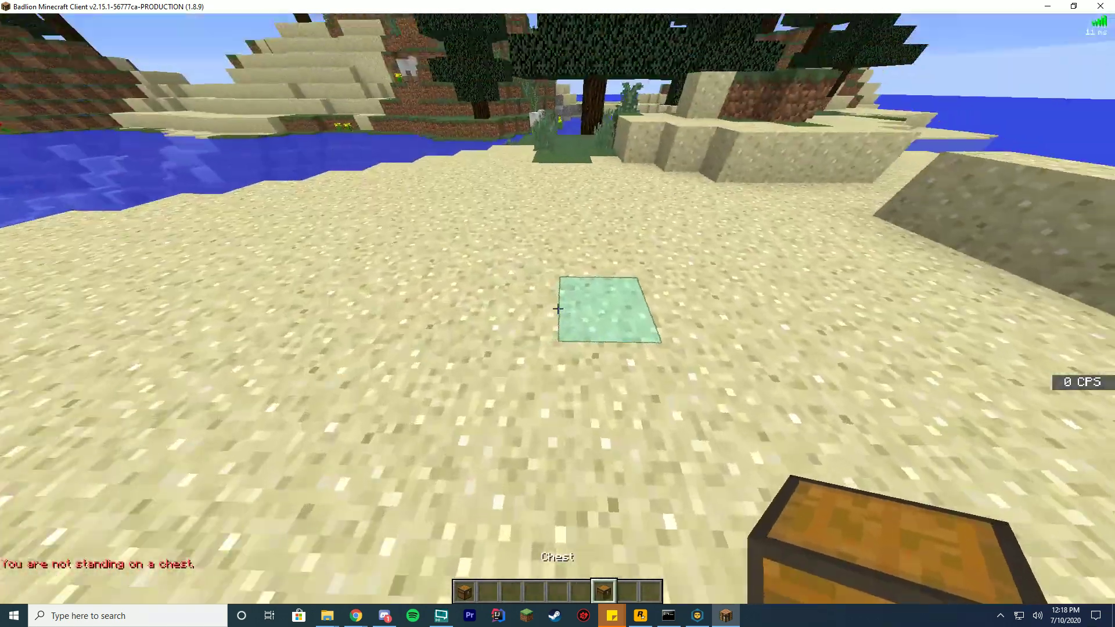
{"action": "right_click", "coordinate": [558, 309]}
{"action": "scroll", "coordinate": [558, 309], "scroll_direction": "up", "scroll_amount": 1}
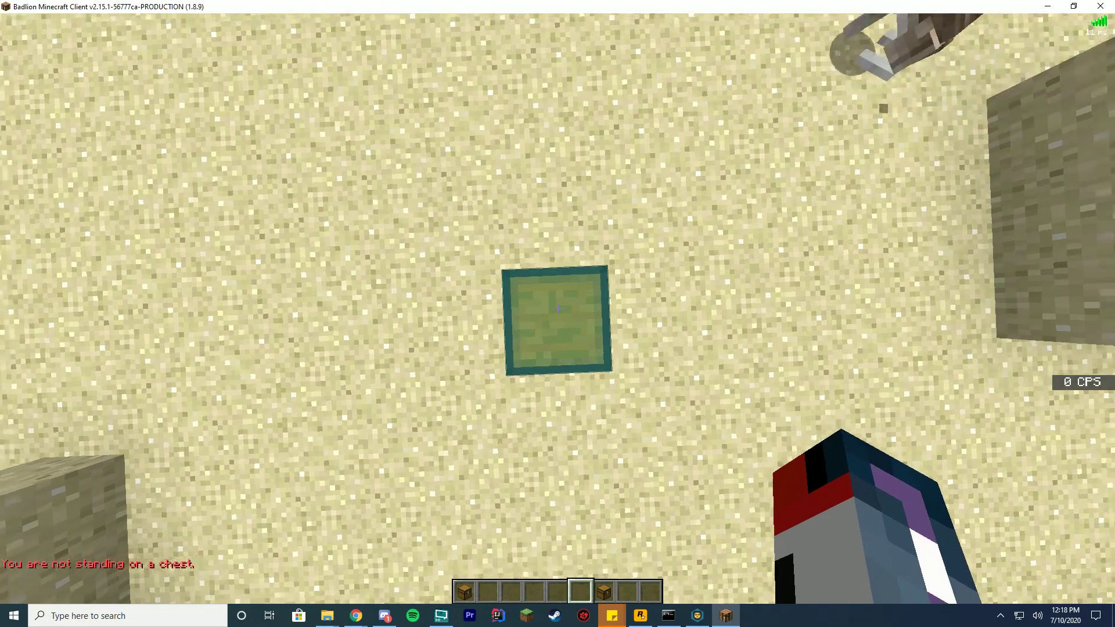
Create a treasure chest station by running /pc treasurechest add while standing on the placed chest
{"action": "key", "text": "t"}
{"action": "key", "text": "Up"}
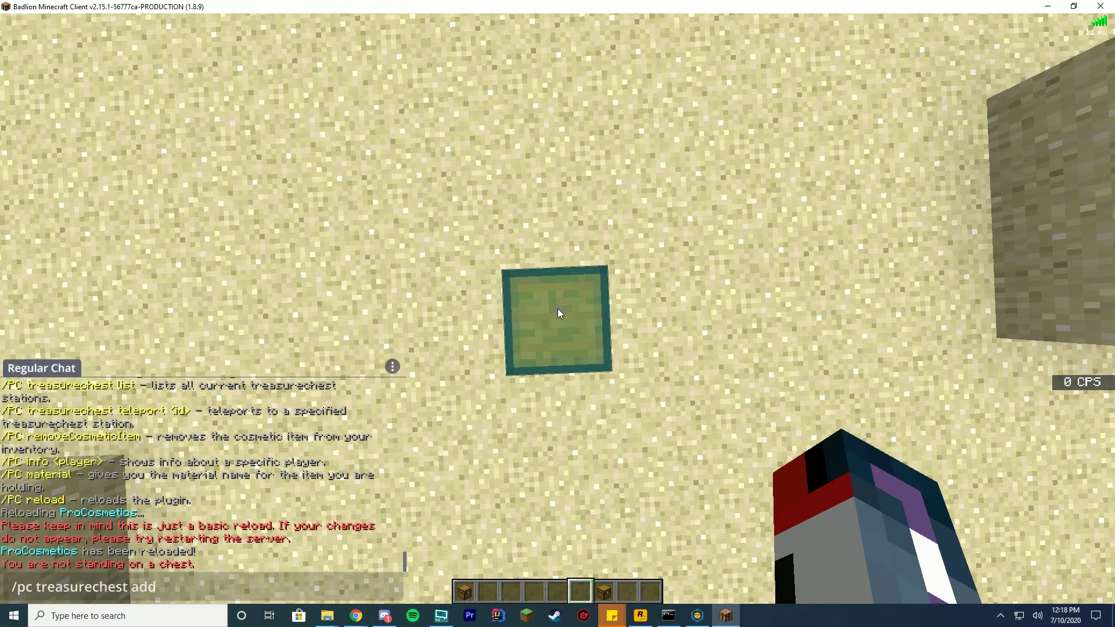
{"action": "key", "text": "Return"}
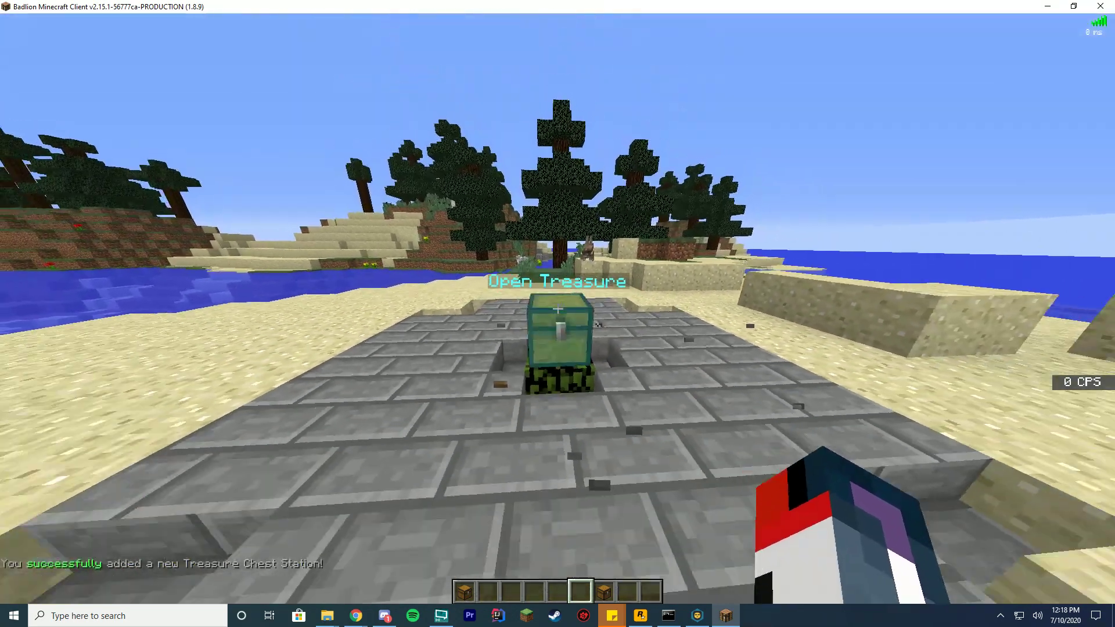
Open the station's Treasure Chest menu and purchase a Legendary Treasure for 10000 coins
{"action": "right_click", "coordinate": [557, 313]}
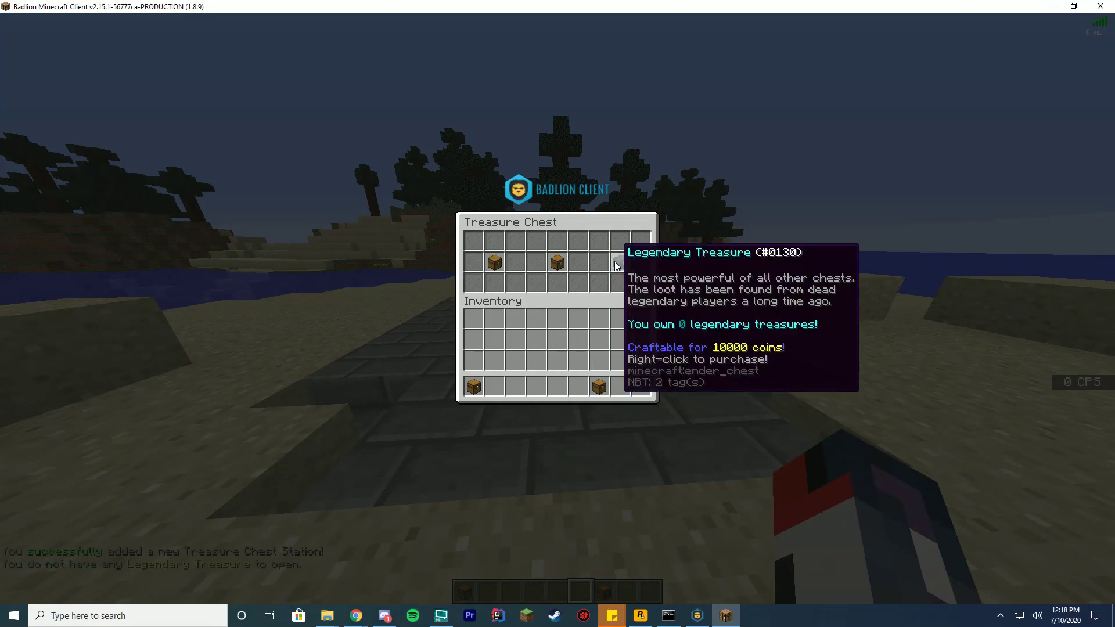
{"action": "right_click", "coordinate": [614, 261]}
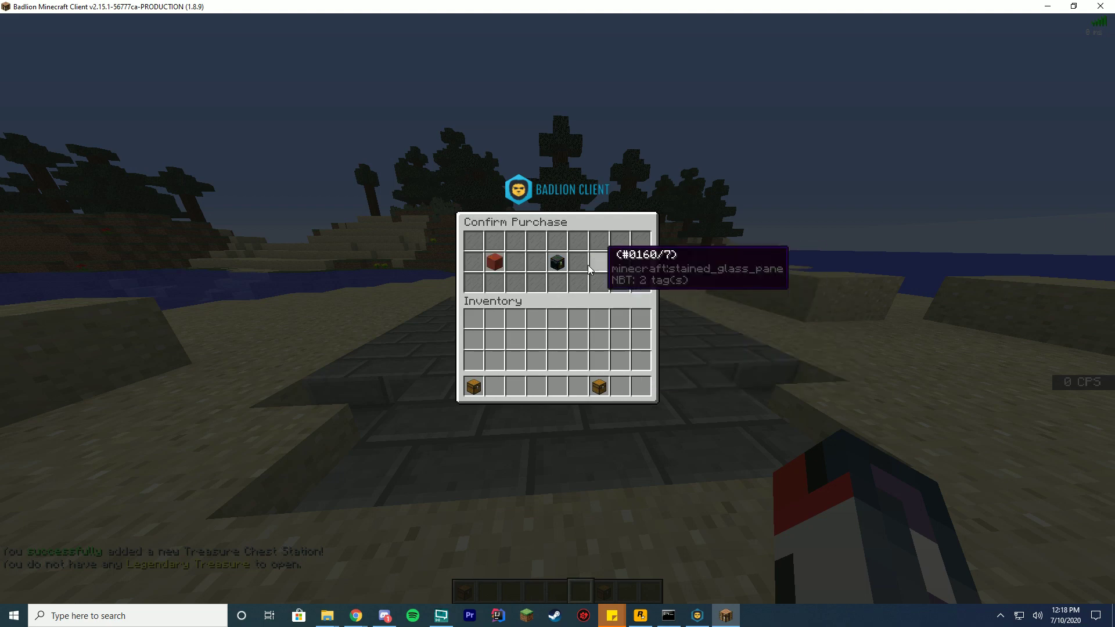
{"action": "left_click", "coordinate": [615, 262]}
{"action": "right_click", "coordinate": [617, 261]}
{"action": "left_click", "coordinate": [618, 262]}
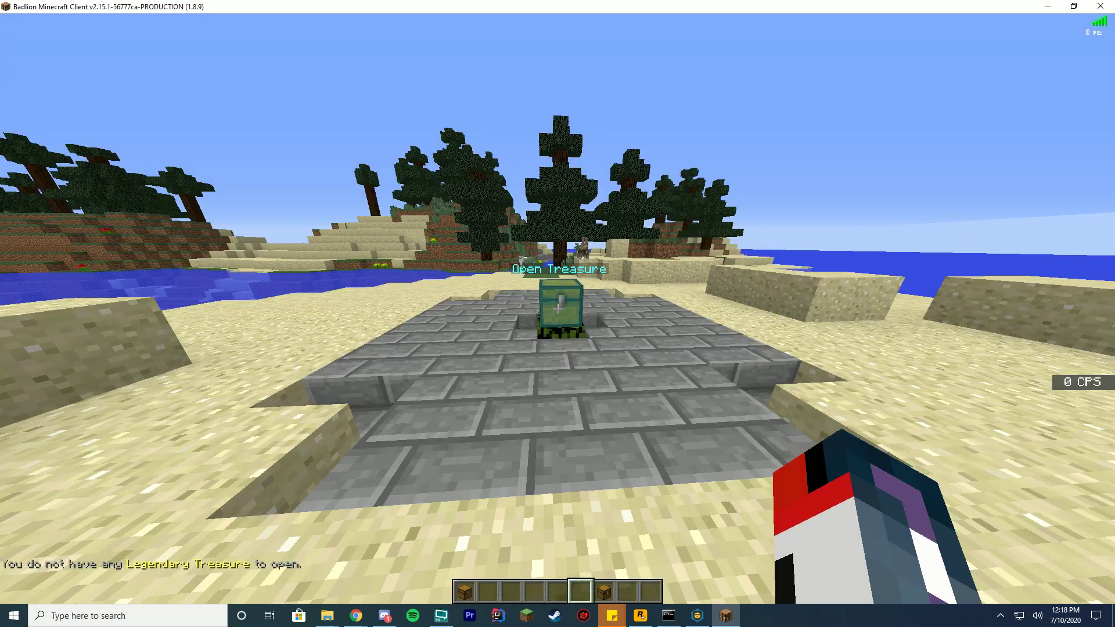
Start the purchased Legendary Treasure at the station and open its four ender chests
{"action": "right_click", "coordinate": [558, 308]}
{"action": "left_click", "coordinate": [615, 262]}
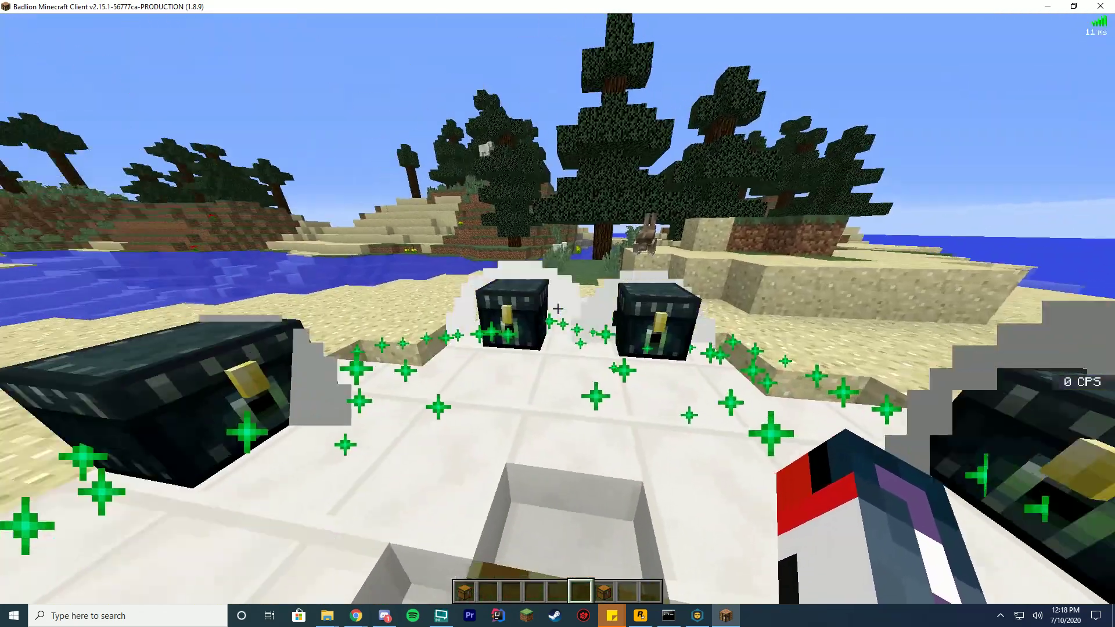
{"action": "right_click", "coordinate": [558, 309]}
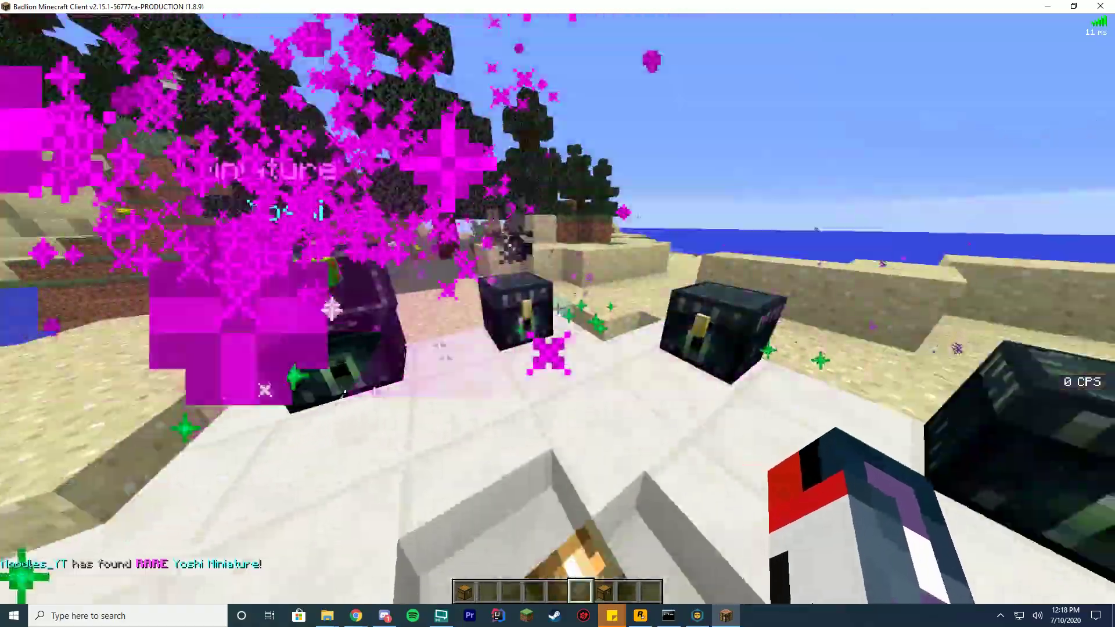
{"action": "right_click", "coordinate": [558, 309]}
{"action": "right_click", "coordinate": [558, 309]}
{"action": "right_click", "coordinate": [558, 310]}
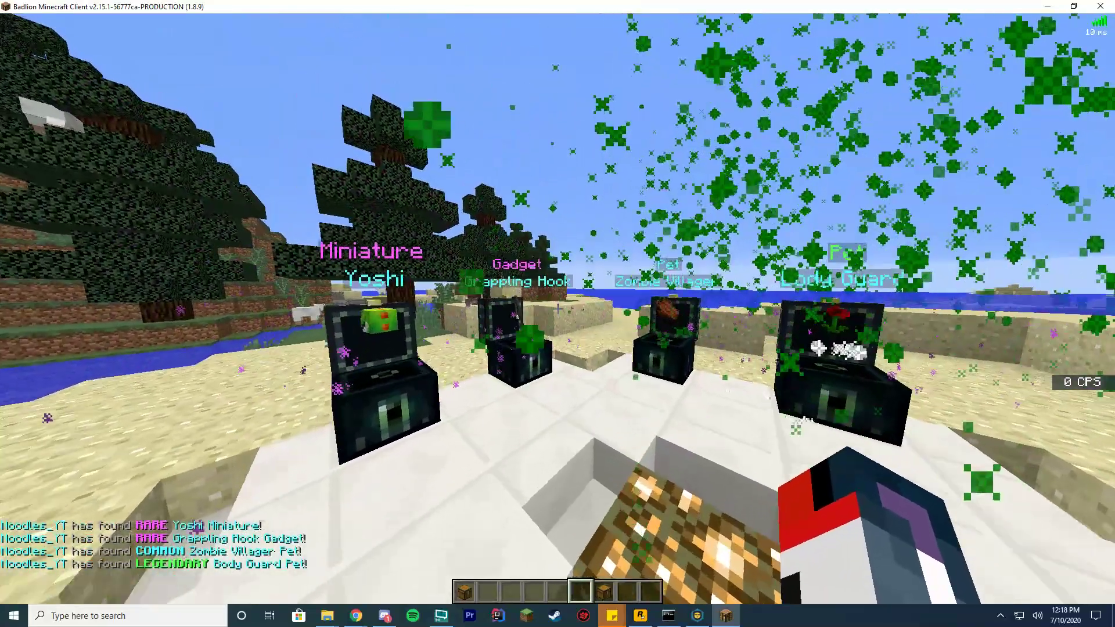
Open treasure-chests-older.yml from the ProCosmetics folder, review its treasure layouts and rewards, then close the editor
{"action": "key", "text": "t"}
{"action": "left_click", "coordinate": [327, 616]}
{"action": "left_click", "coordinate": [374, 564]}
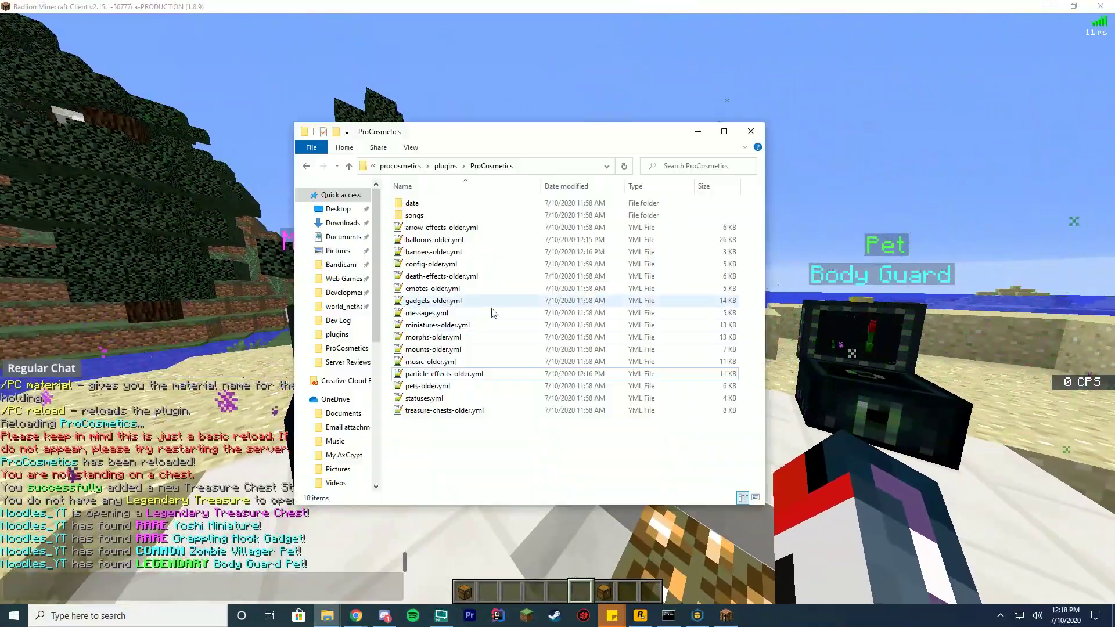
{"action": "double_click", "coordinate": [437, 412]}
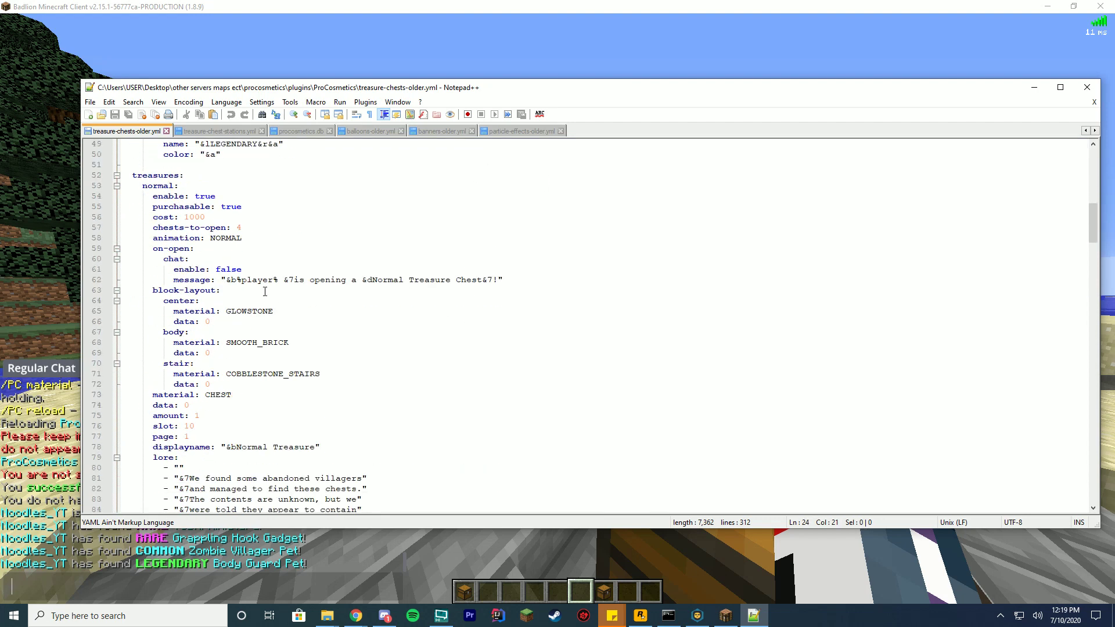
{"action": "scroll", "coordinate": [432, 318], "scroll_direction": "down", "scroll_amount": 2}
{"action": "left_click", "coordinate": [306, 262]}
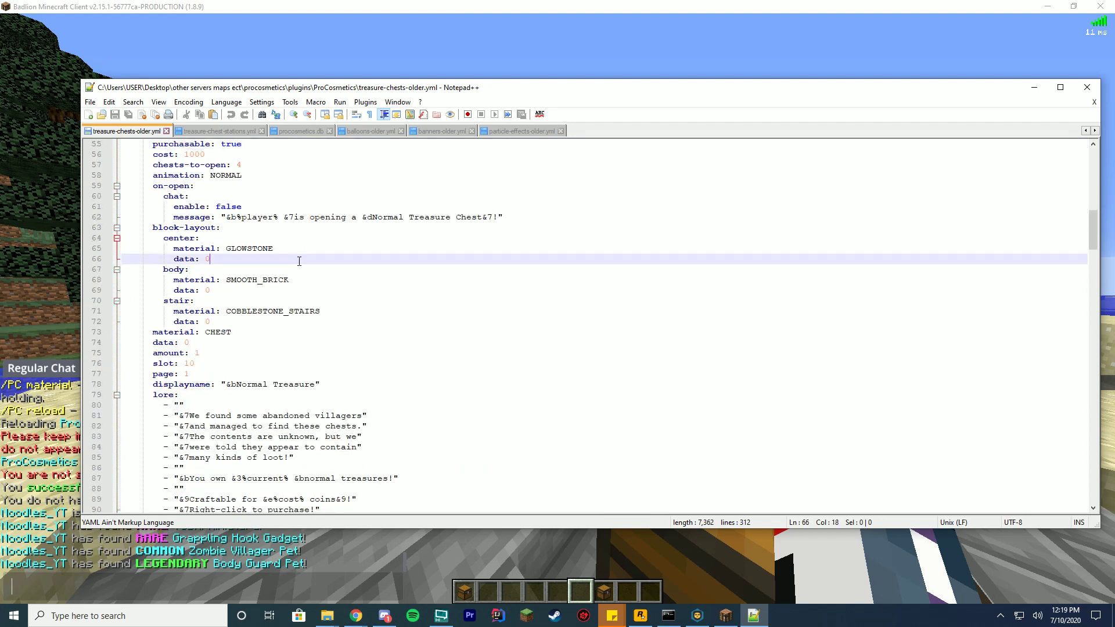
{"action": "scroll", "coordinate": [524, 432], "scroll_direction": "down", "scroll_amount": 20}
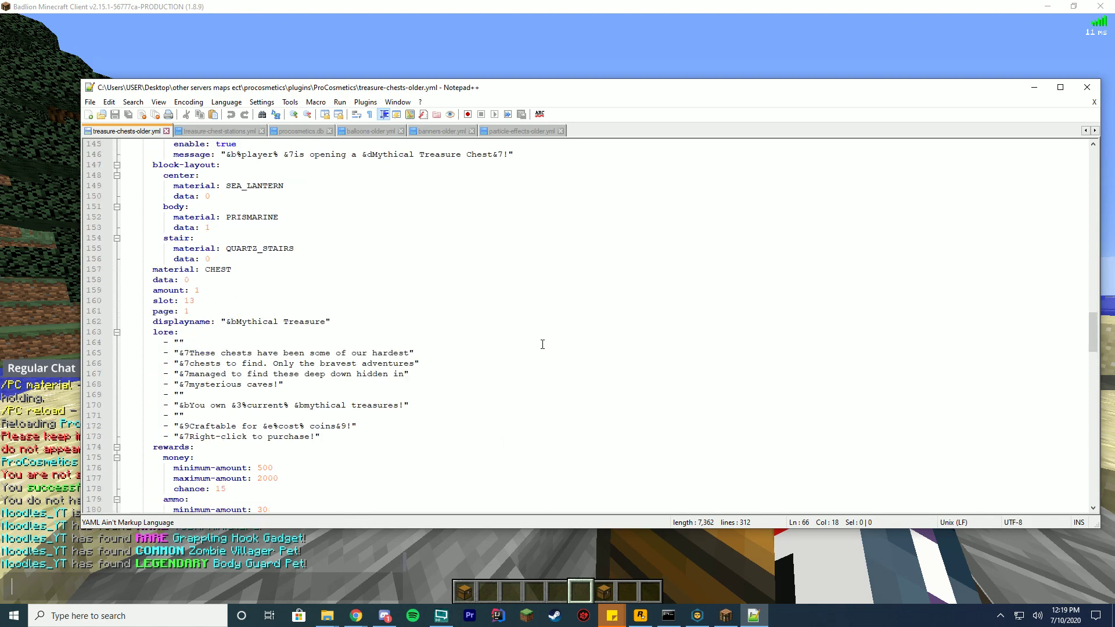
{"action": "scroll", "coordinate": [529, 388], "scroll_direction": "down", "scroll_amount": 20}
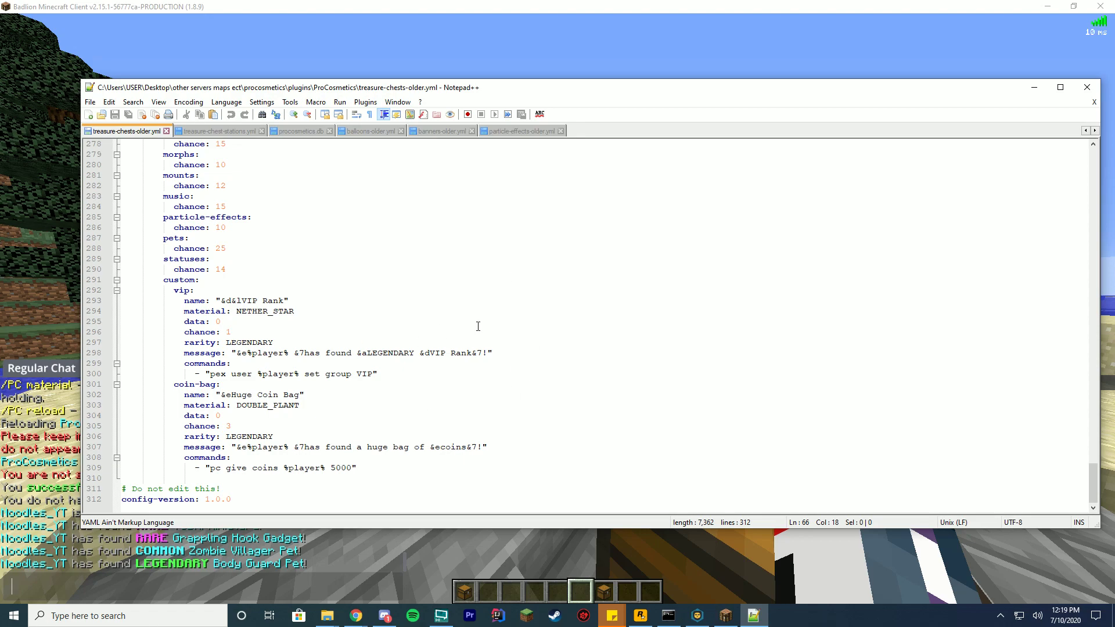
{"action": "left_click", "coordinate": [1087, 87]}
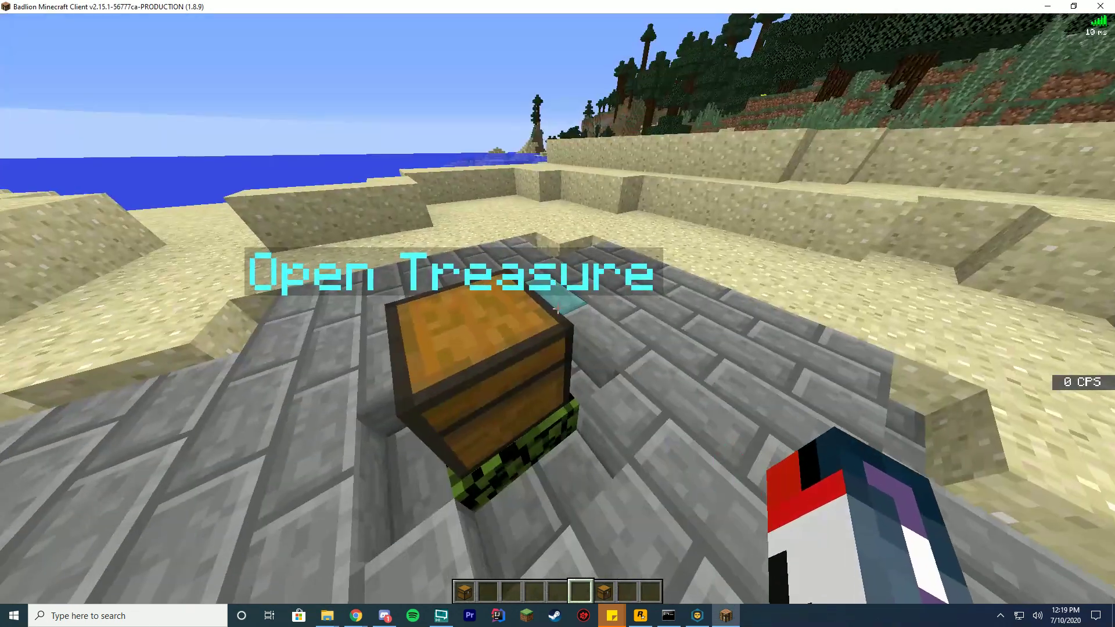
Reopen the station's Treasure Chest menu in Minecraft and purchase another Legendary Treasure
{"action": "right_click", "coordinate": [558, 313]}
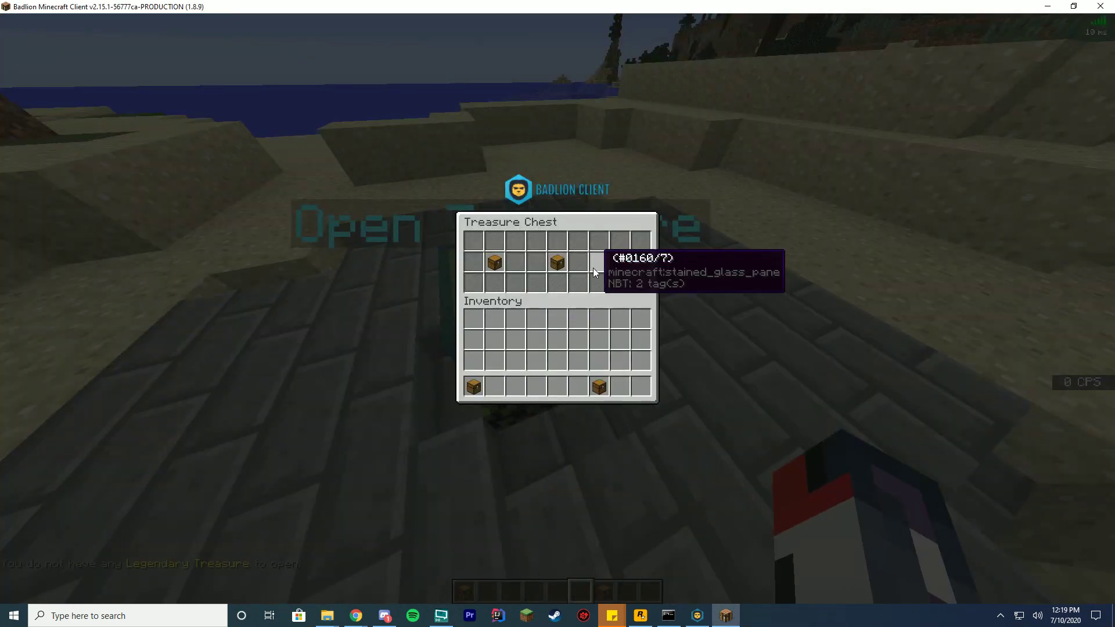
{"action": "left_click", "coordinate": [618, 265]}
{"action": "left_click", "coordinate": [618, 265]}
Start the second Legendary Treasure at the station and open all of its chests
{"action": "right_click", "coordinate": [557, 313]}
{"action": "left_click", "coordinate": [605, 258]}
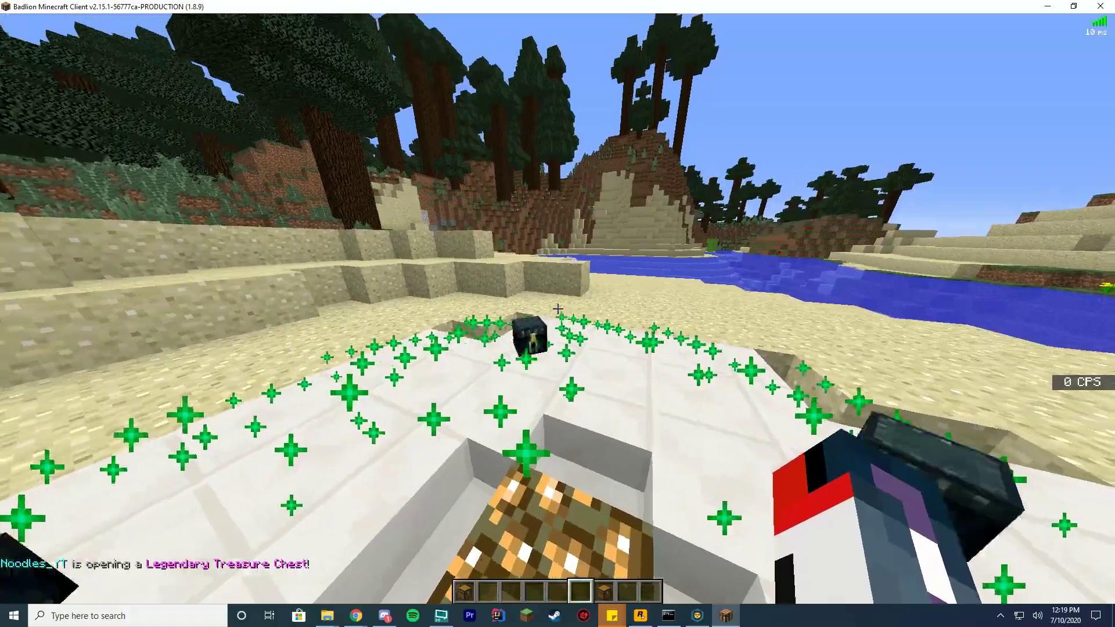
{"action": "right_click", "coordinate": [558, 309]}
{"action": "right_click", "coordinate": [558, 309]}
{"action": "right_click", "coordinate": [558, 309]}
{"action": "right_click", "coordinate": [558, 309]}
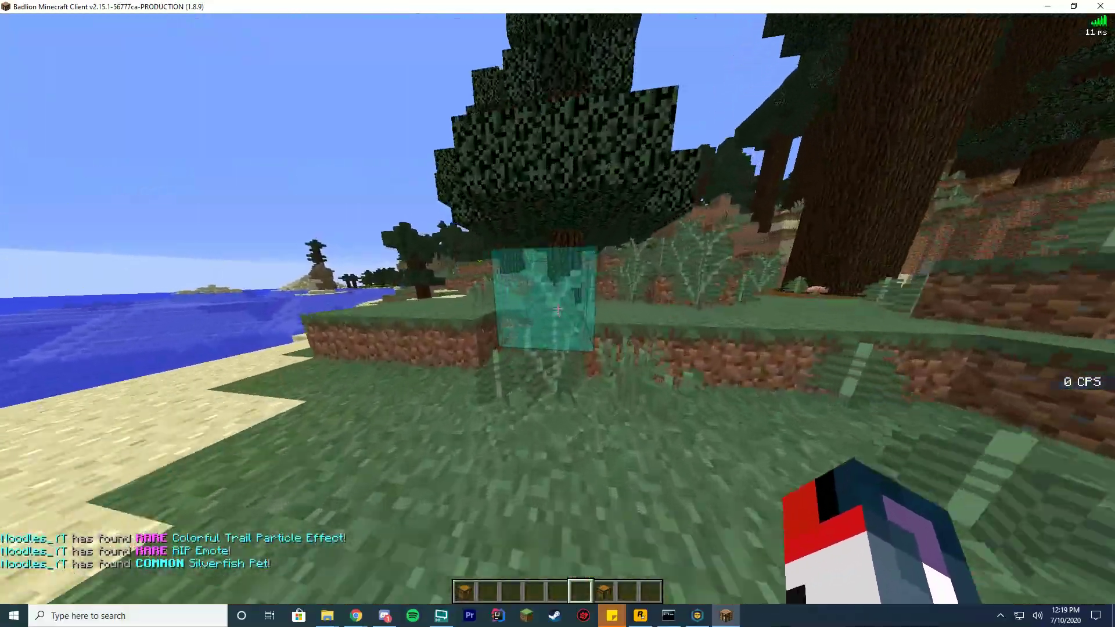
{"action": "key", "text": "w"}
{"action": "key", "text": "s"}
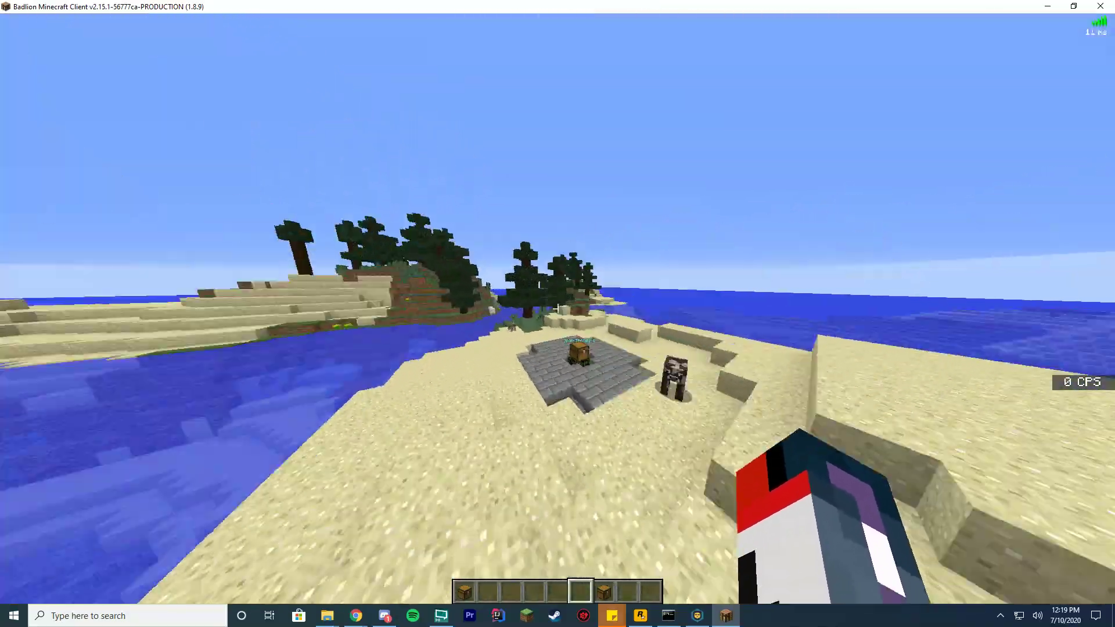
{"action": "key", "text": "w"}
{"action": "key", "text": "w"}
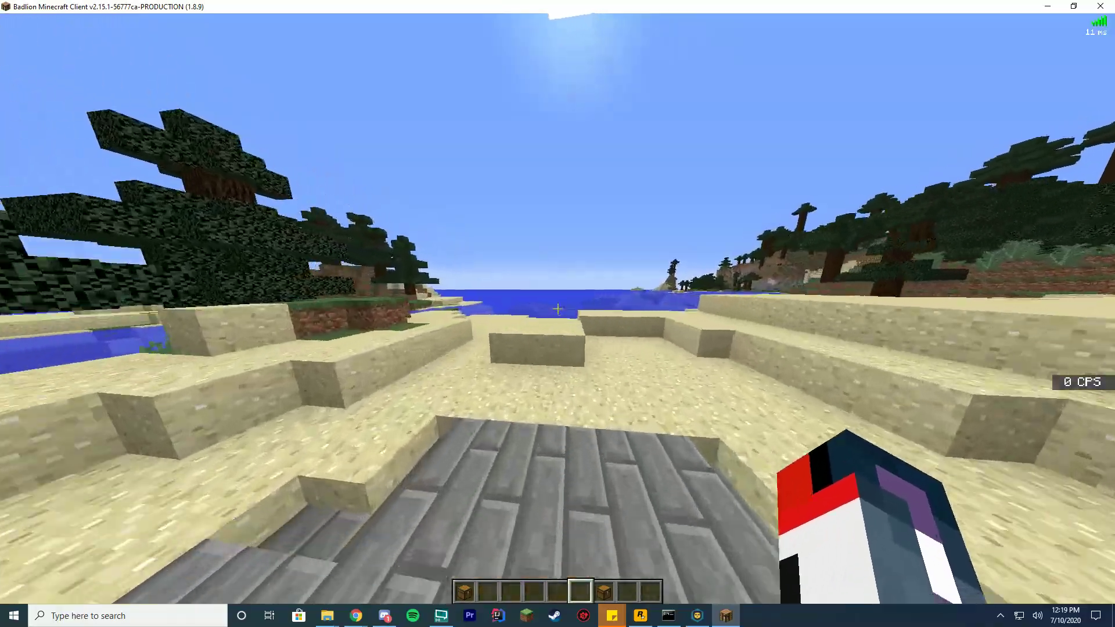
{"action": "key", "text": "w"}
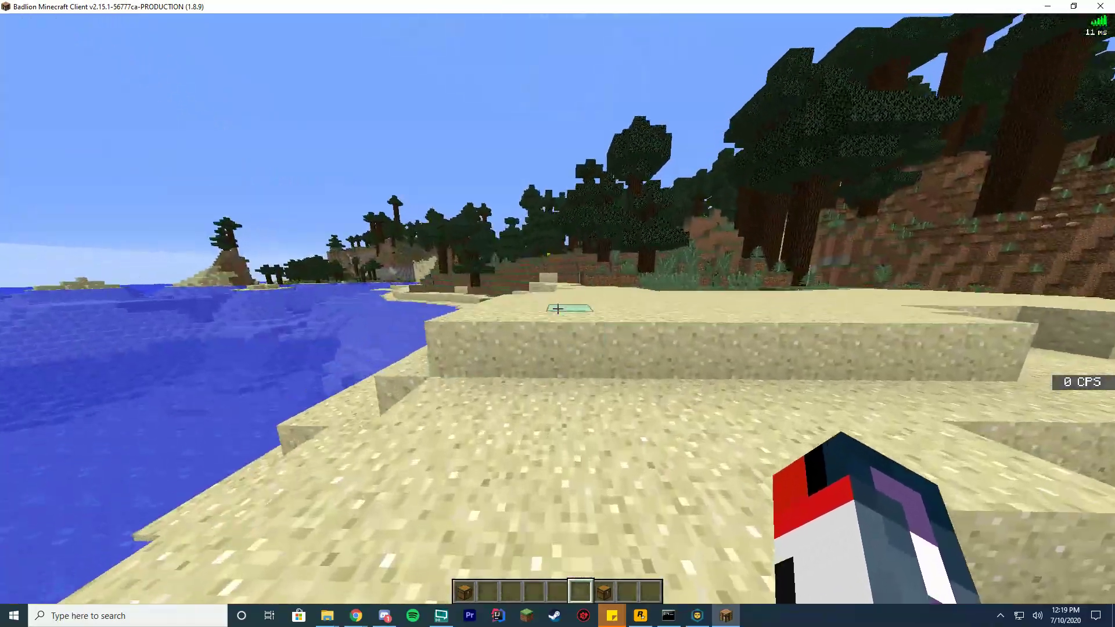
{"action": "key", "text": "space"}
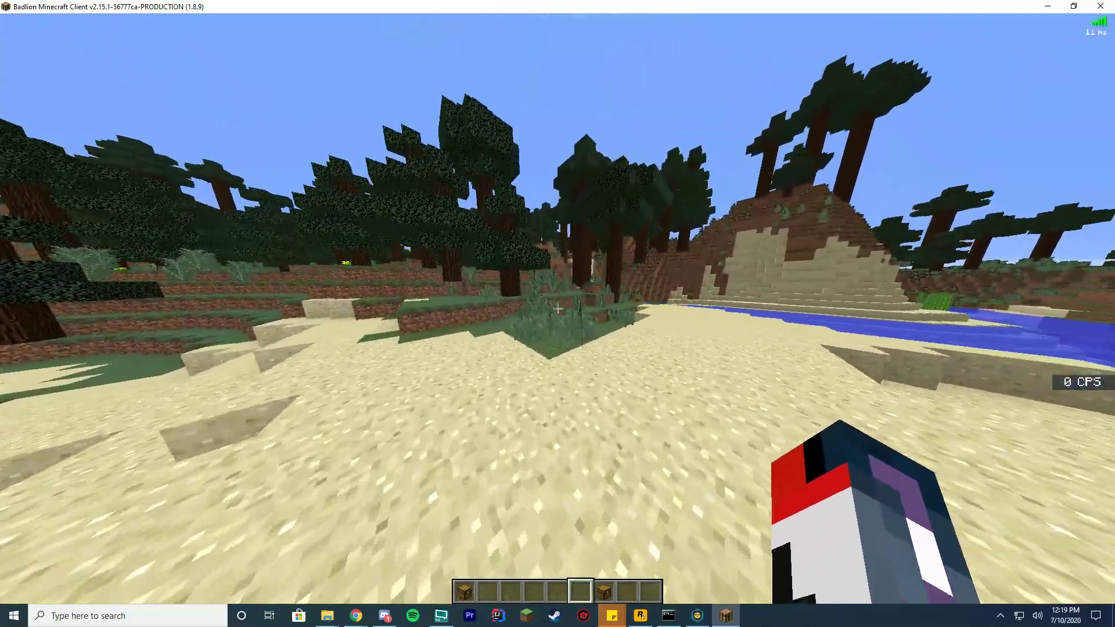
{"action": "key", "text": "w"}
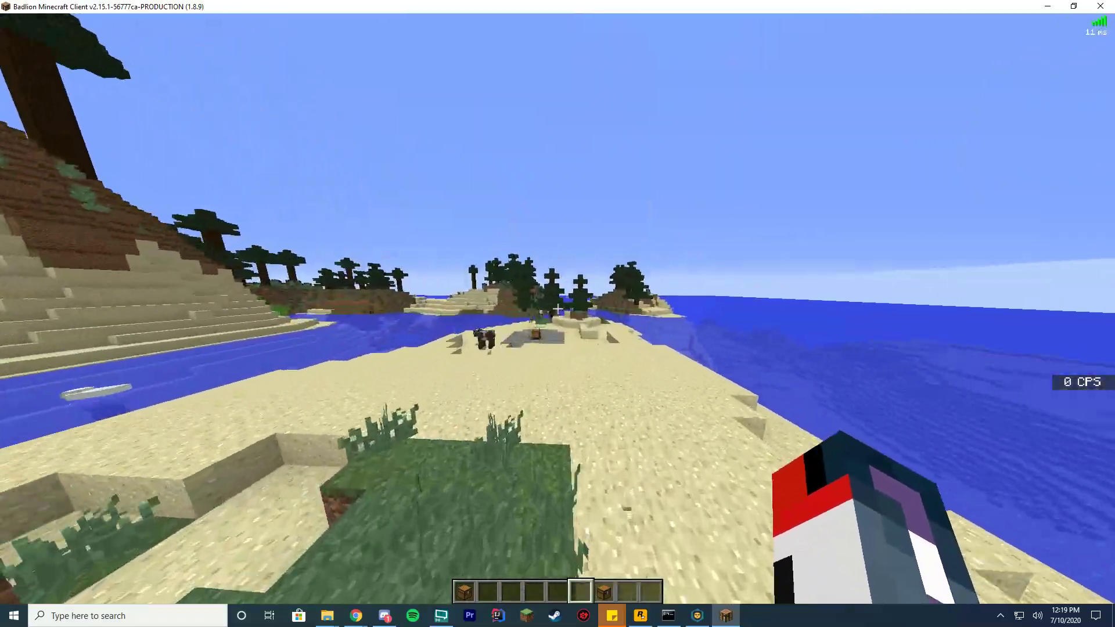
{"action": "key", "text": "w"}
{"action": "key", "text": "space"}
{"action": "left_click", "coordinate": [557, 309]}
{"action": "key", "text": "w"}
{"action": "key", "text": "w"}
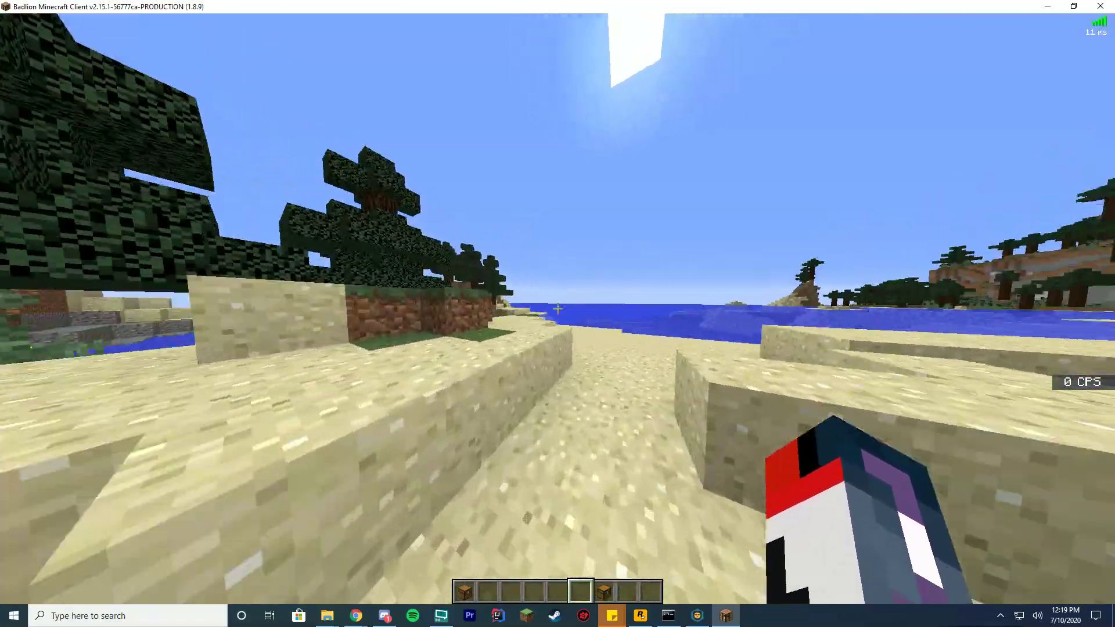
{"action": "left_click", "coordinate": [558, 309]}
{"action": "key", "text": "w"}
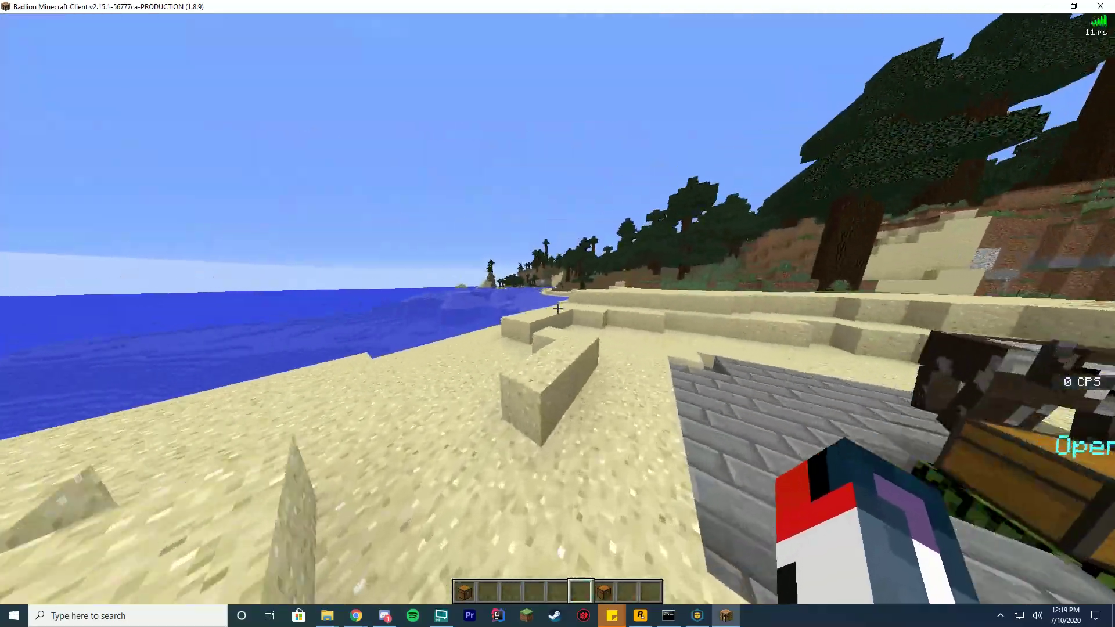
{"action": "key", "text": "w"}
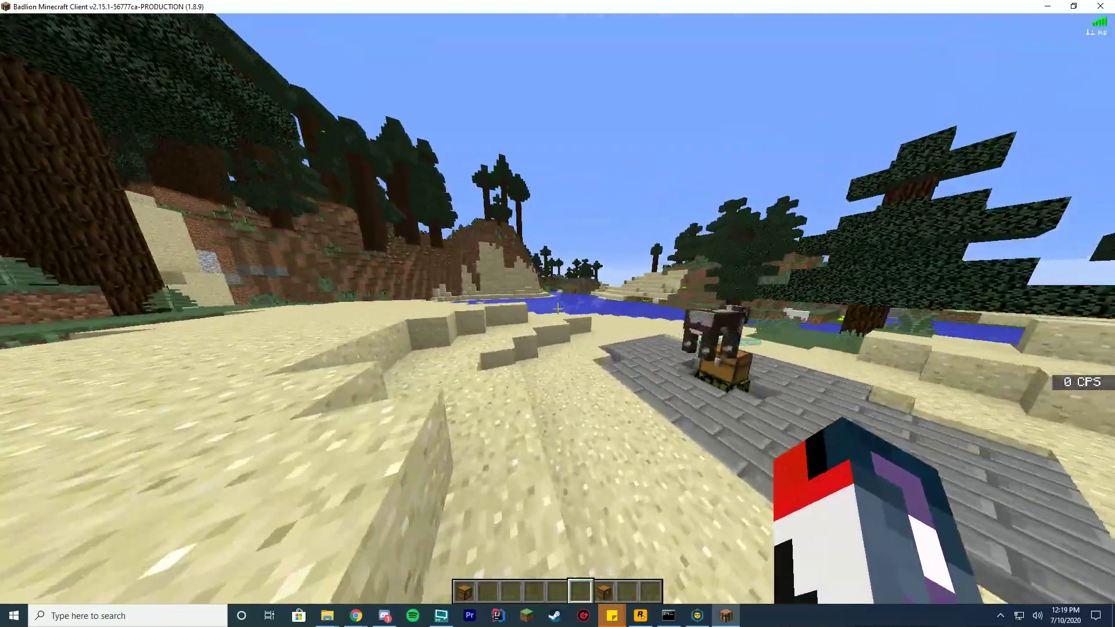
{"action": "left_click", "coordinate": [558, 309]}
{"action": "key", "text": "w"}
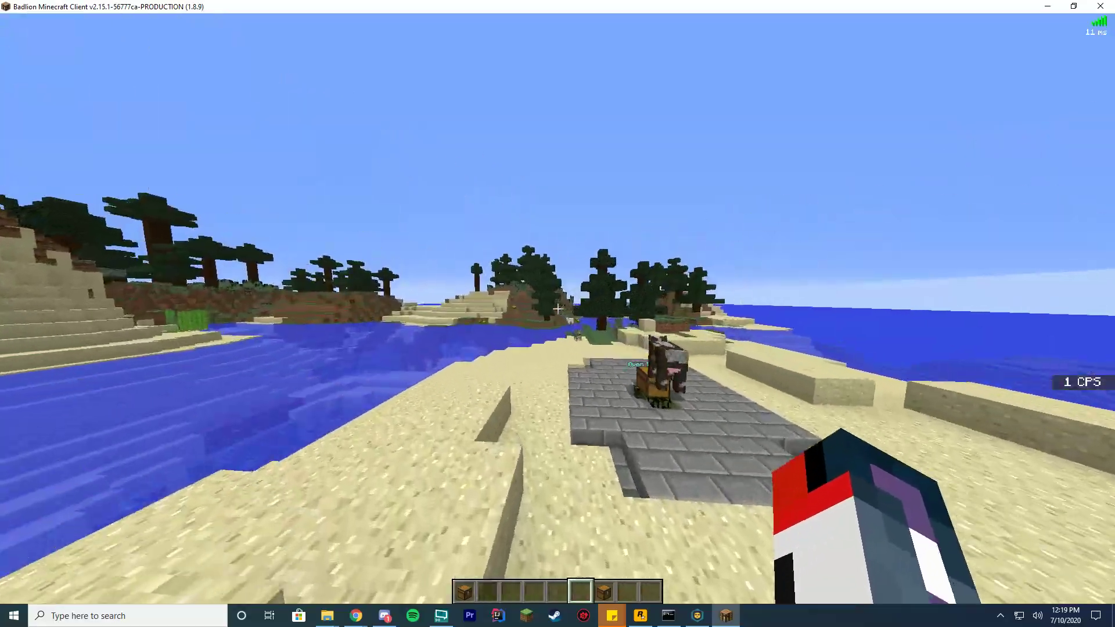
{"action": "key", "text": "w"}
{"action": "key", "text": "w"}
{"action": "key", "text": "w"}
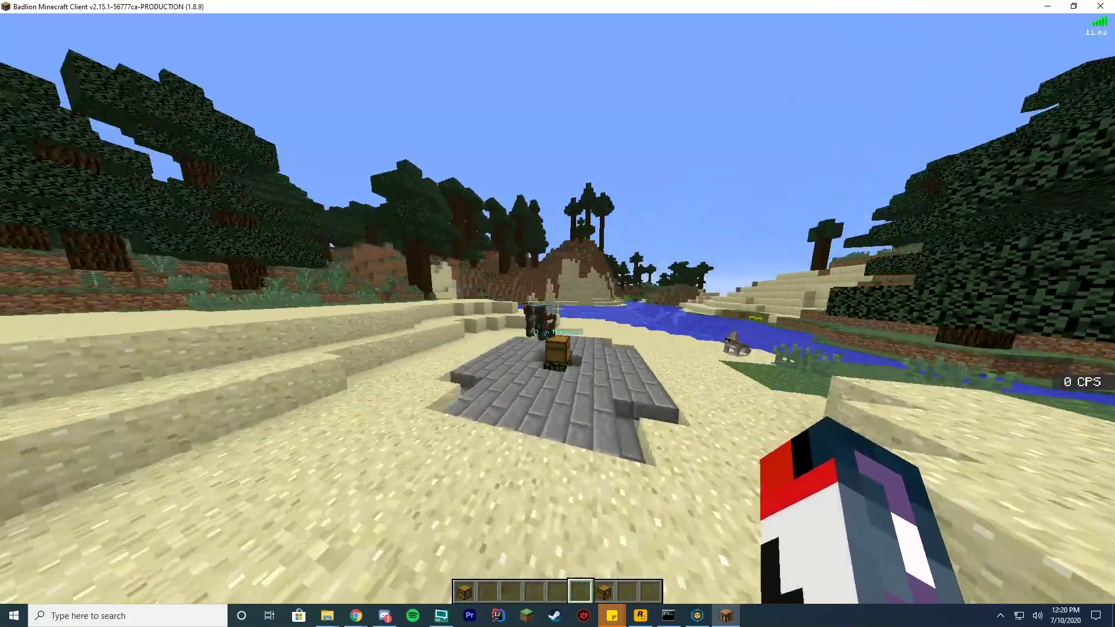